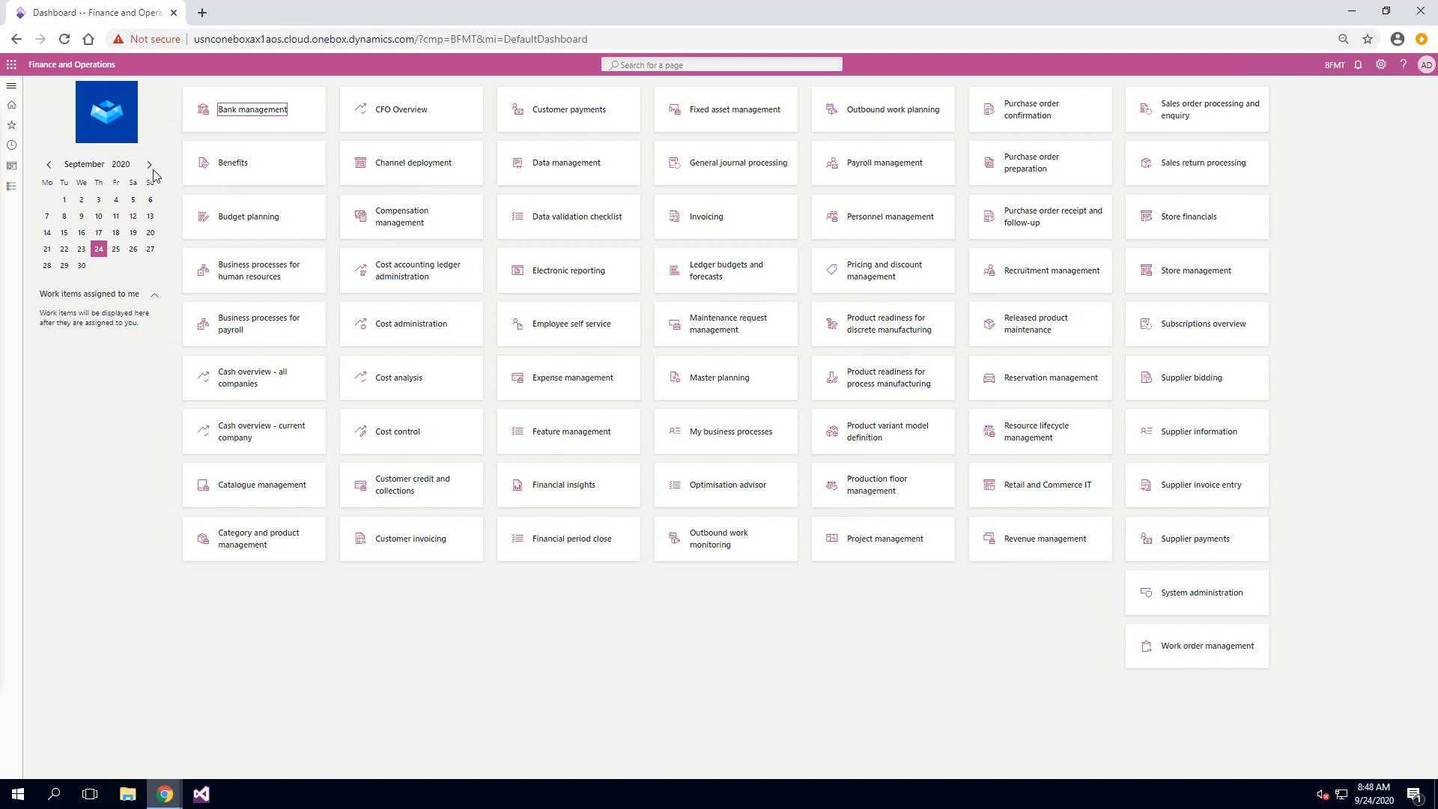
- Open the Products list in Product information management, filter it by product number CSP-0218 and open that product's details
left_click(11, 87)
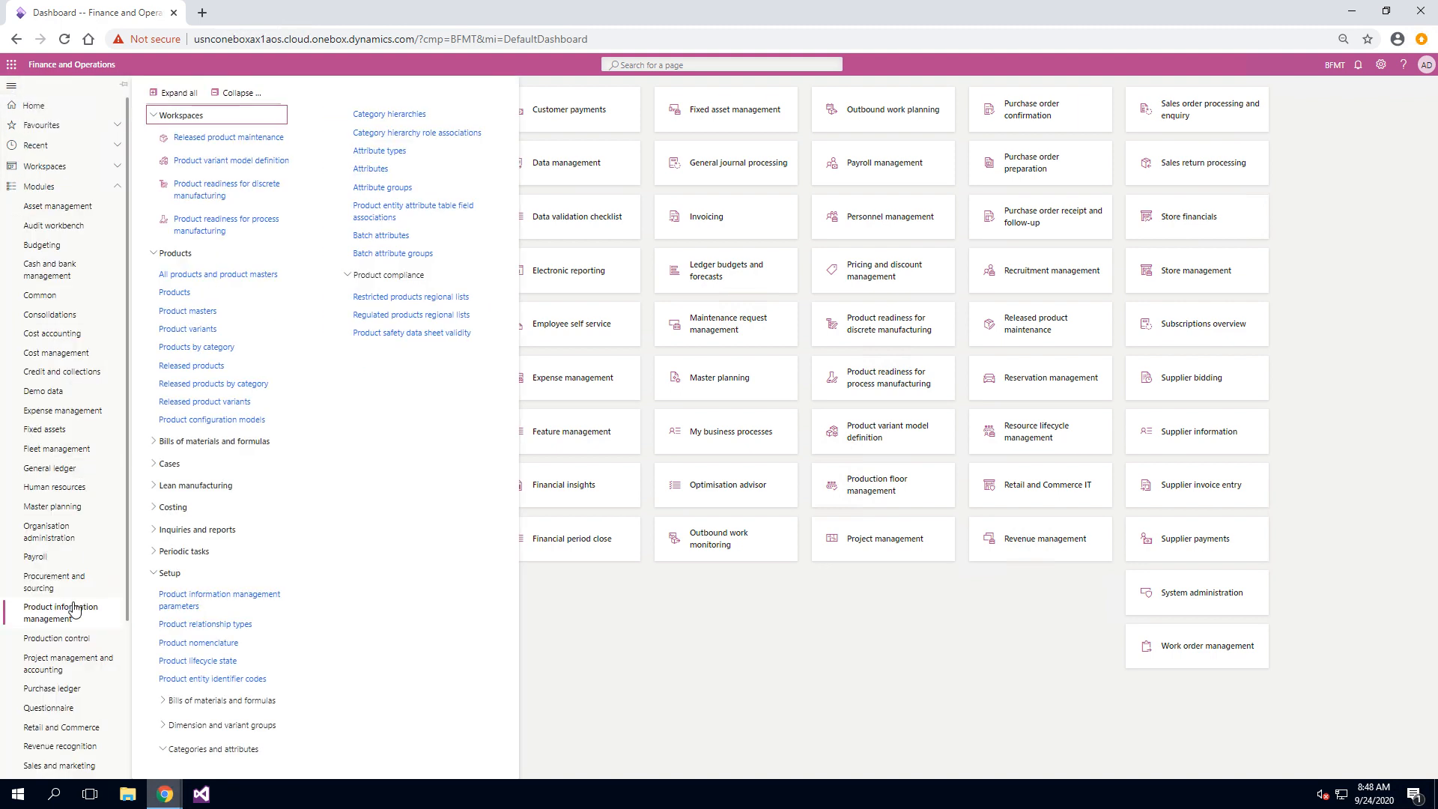
left_click(191, 296)
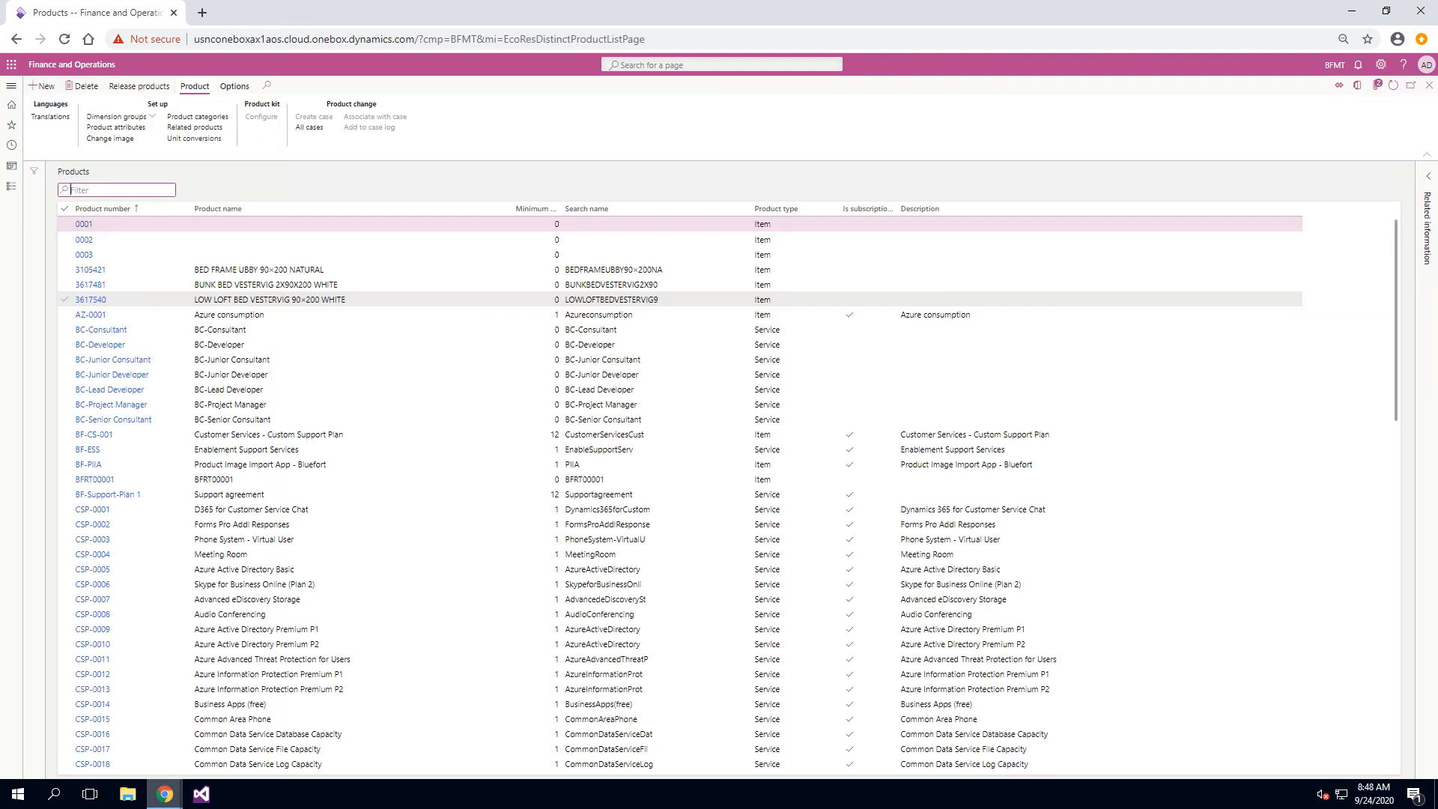
type("CSP-0218")
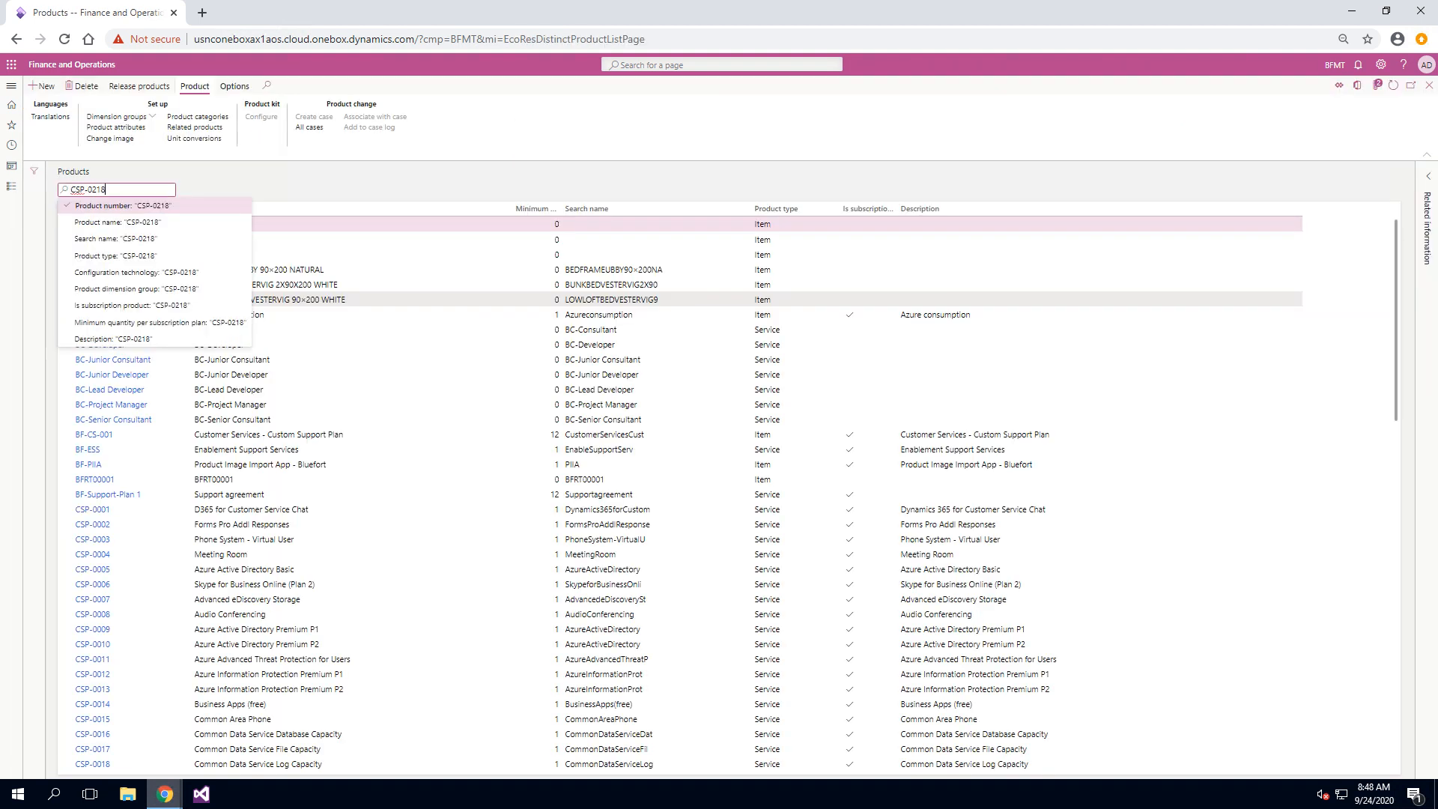
left_click(123, 206)
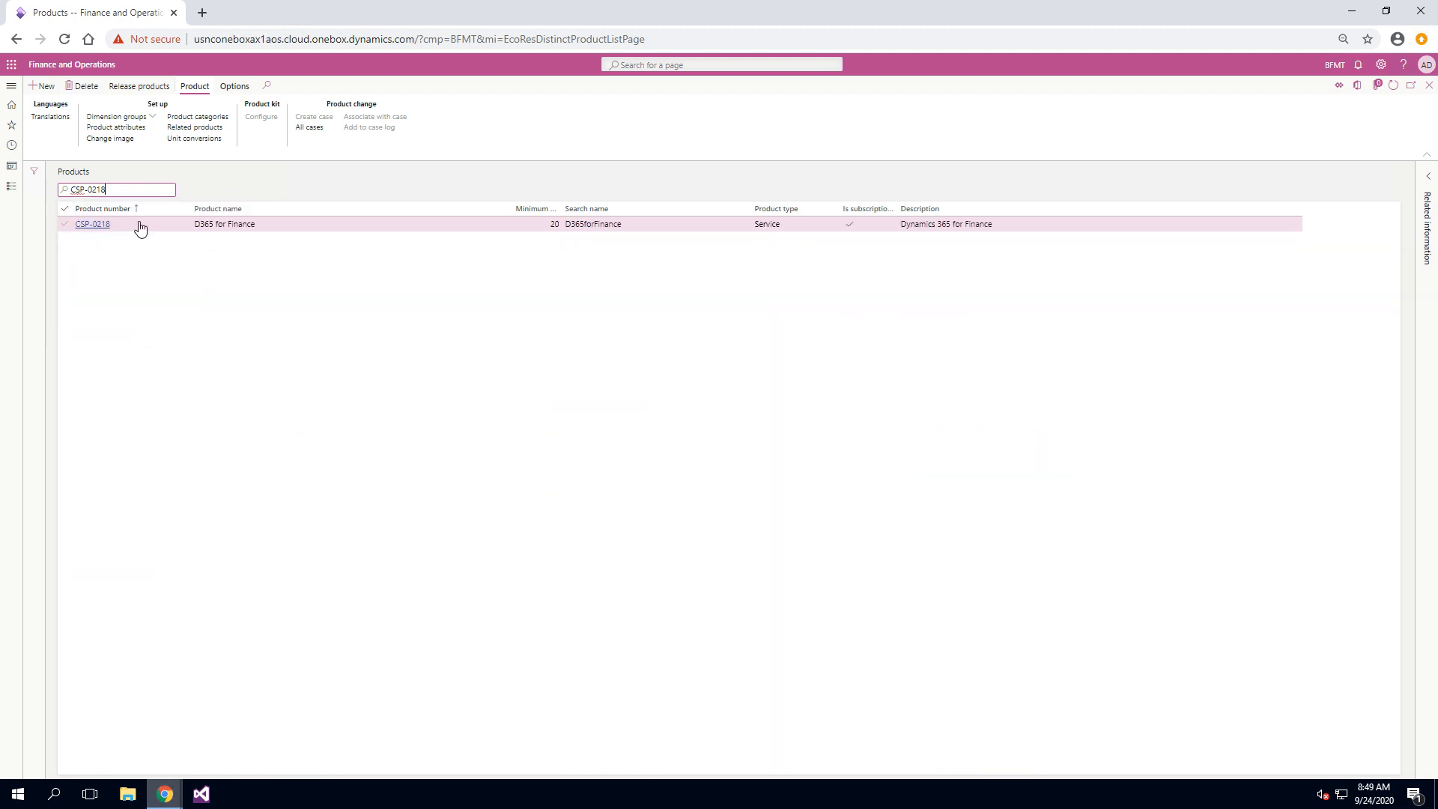
left_click(93, 225)
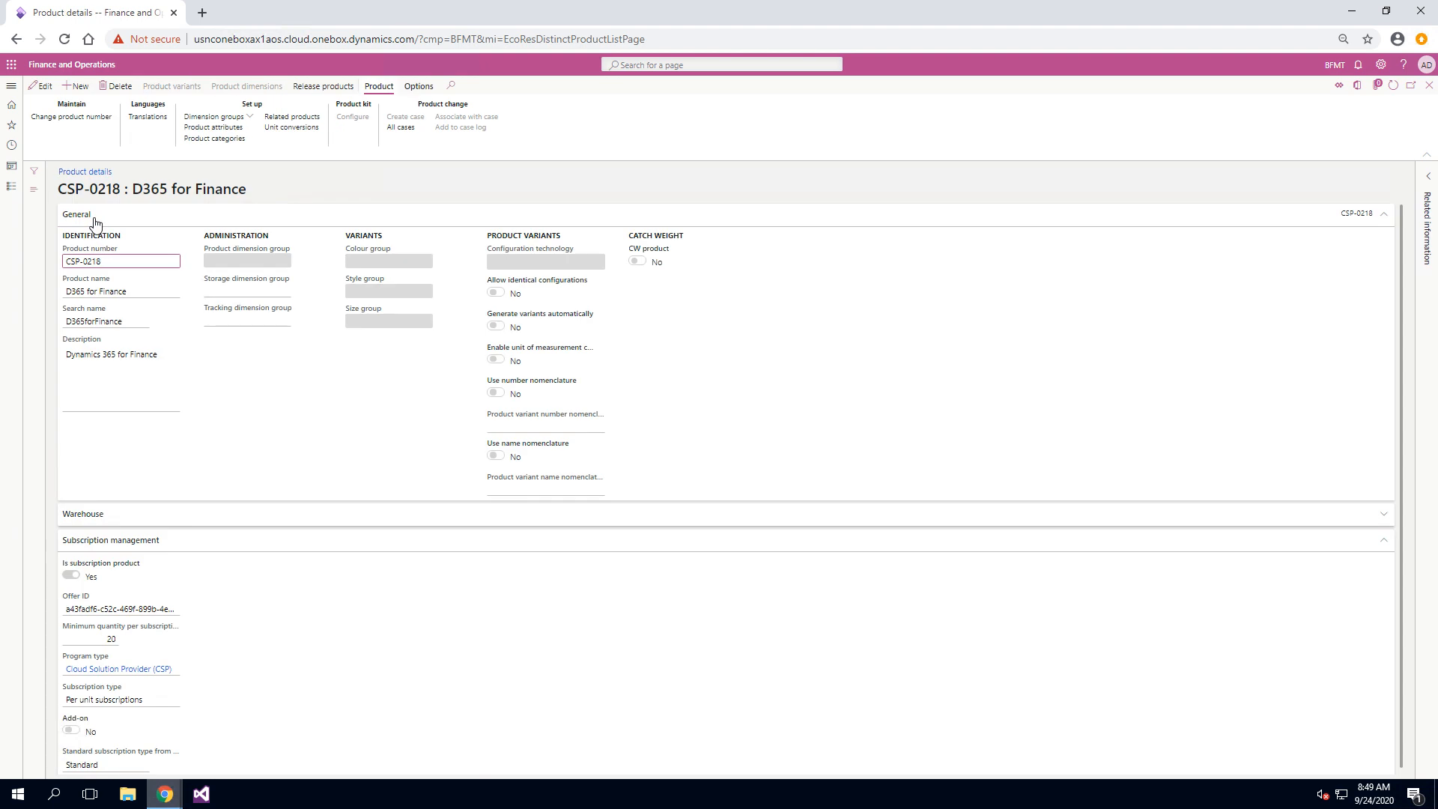
- Put the product in edit mode with the General section collapsed and examine the available subscription types
left_click(94, 220)
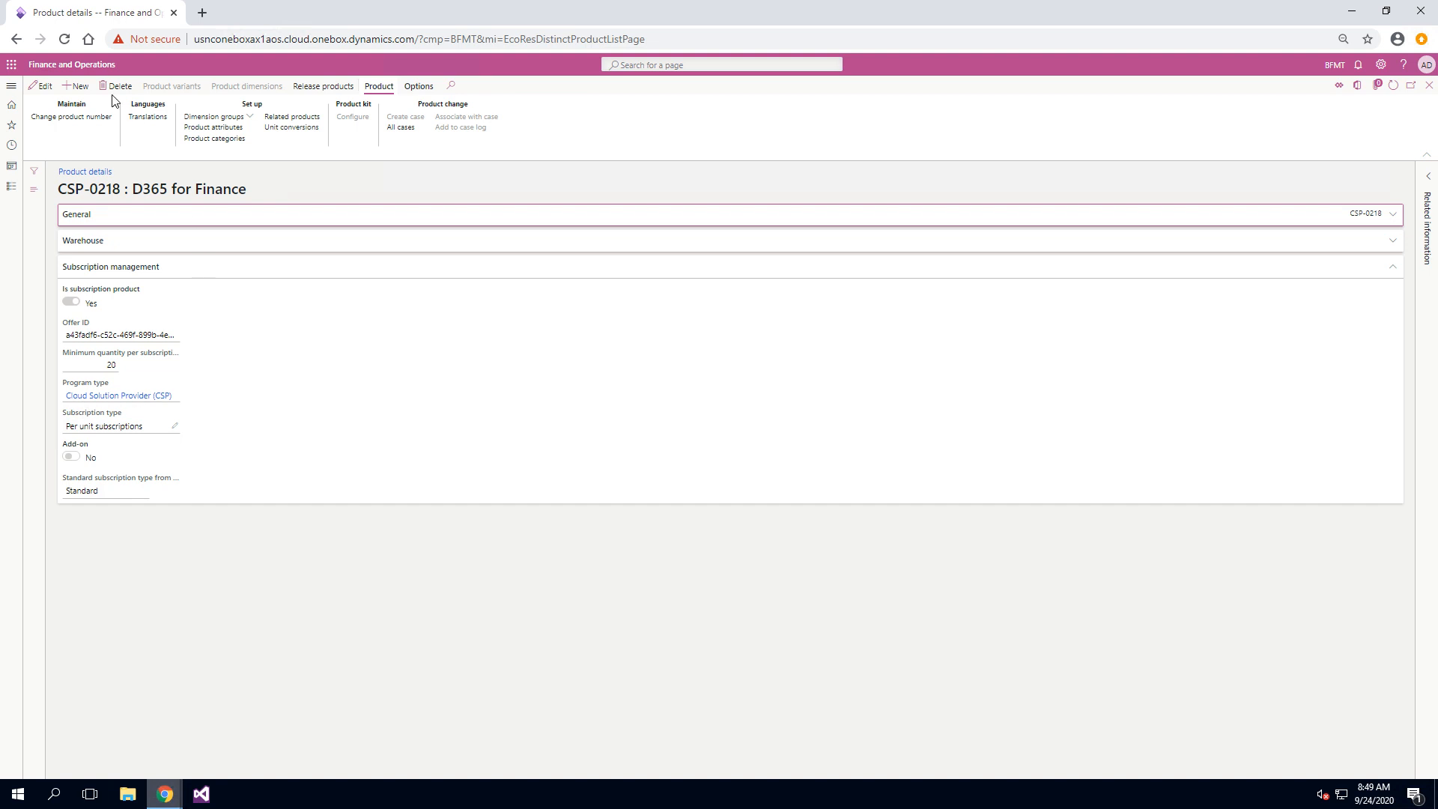
left_click(43, 87)
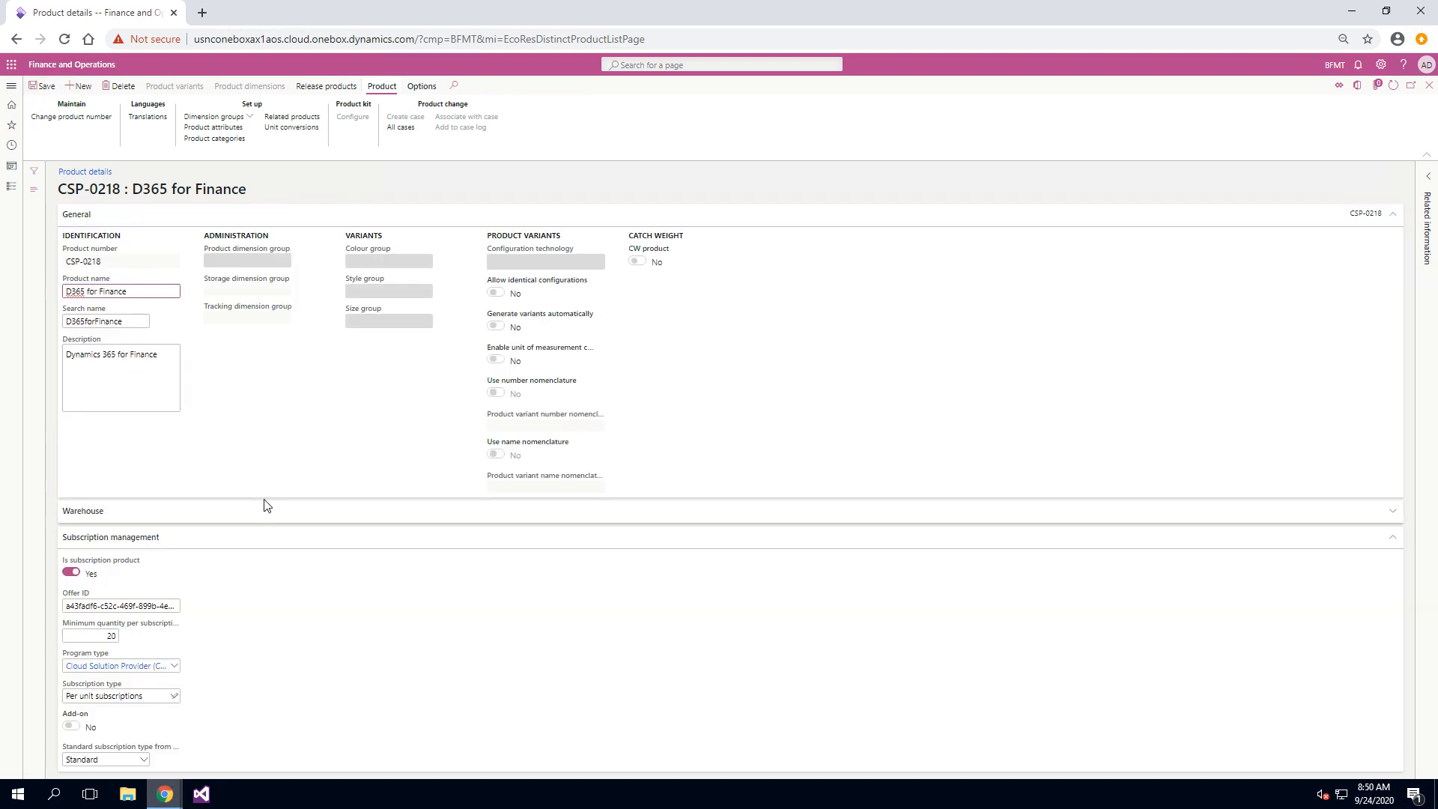
left_click(147, 219)
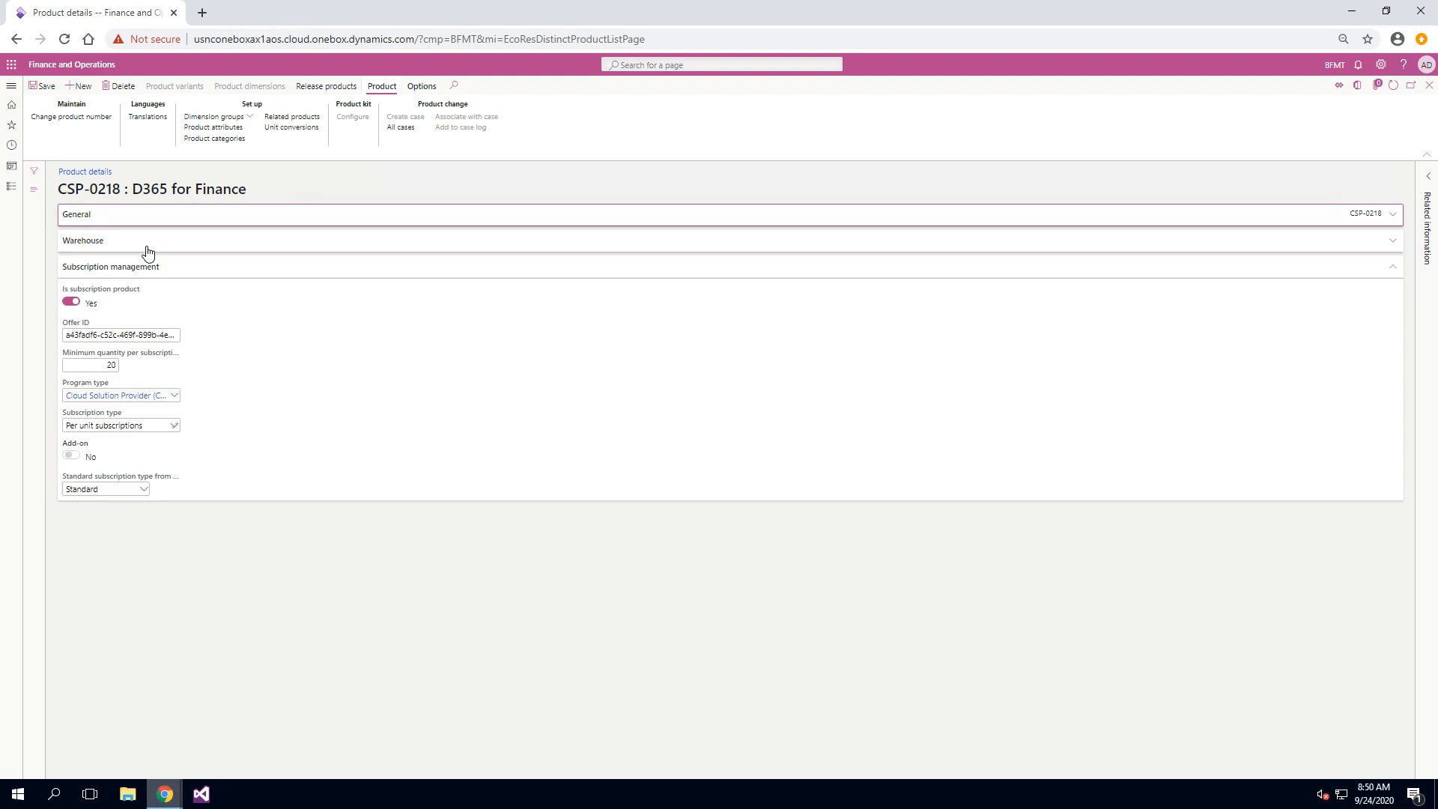
left_click(174, 425)
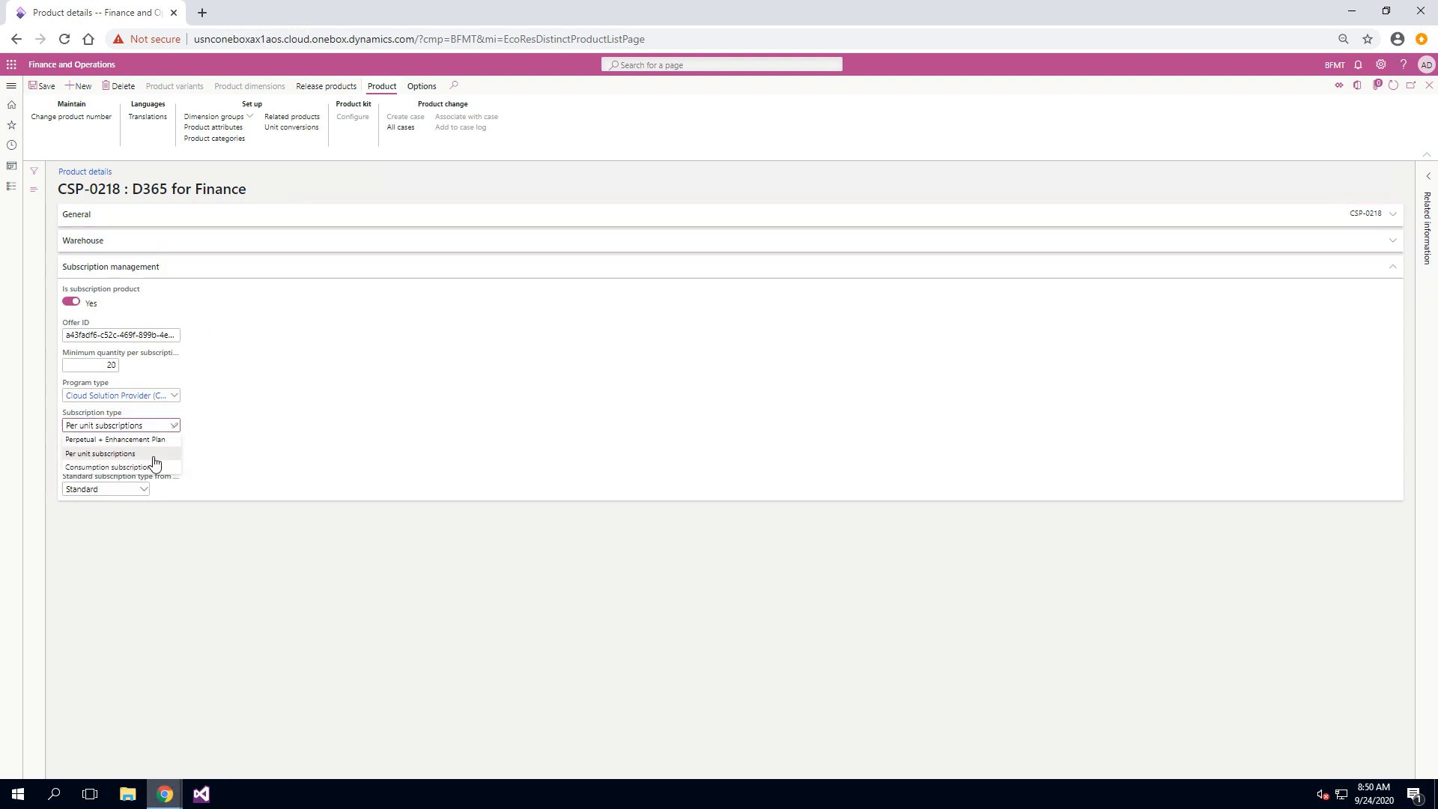
left_click(175, 427)
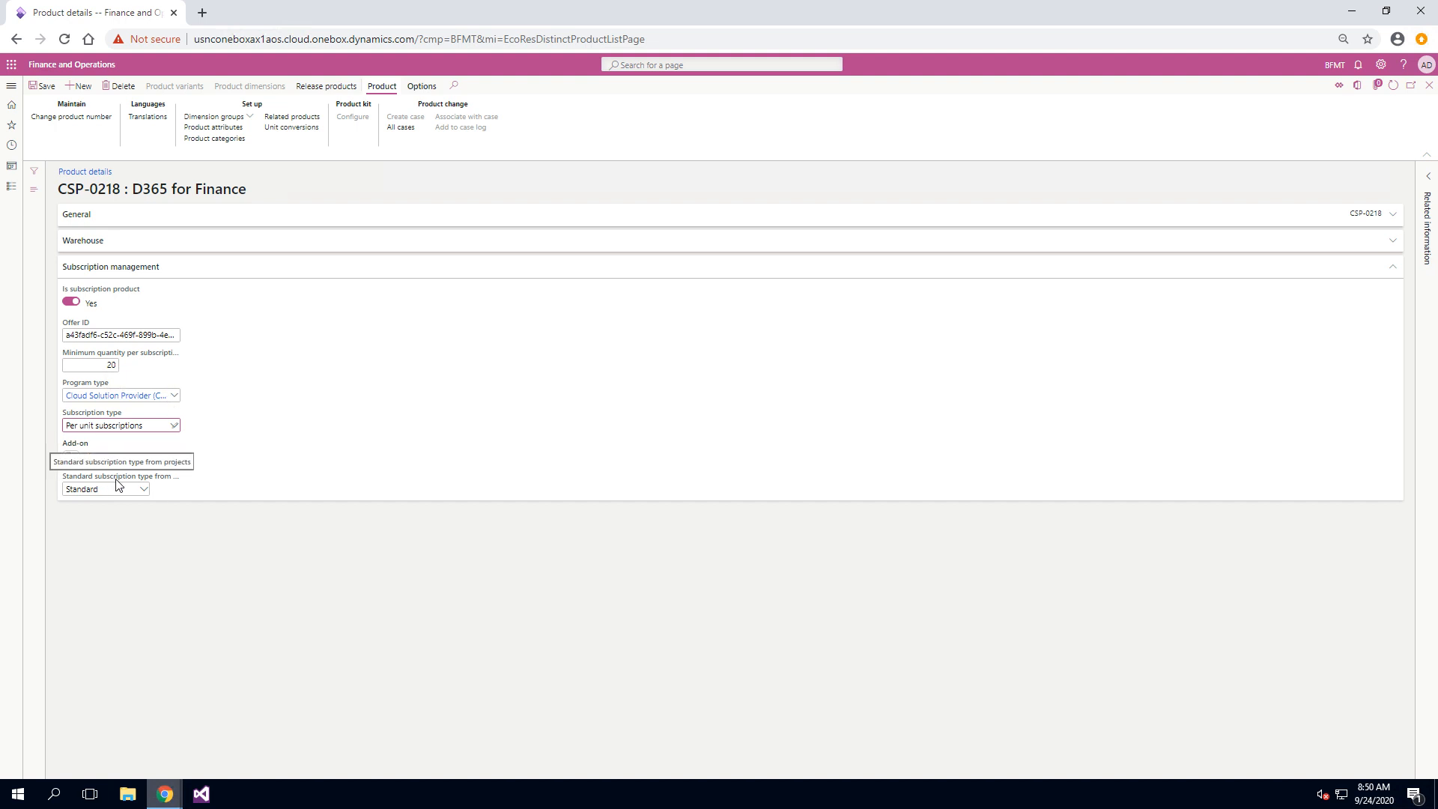
- Examine the options for the standard subscription type from projects and close the product details
left_click(143, 491)
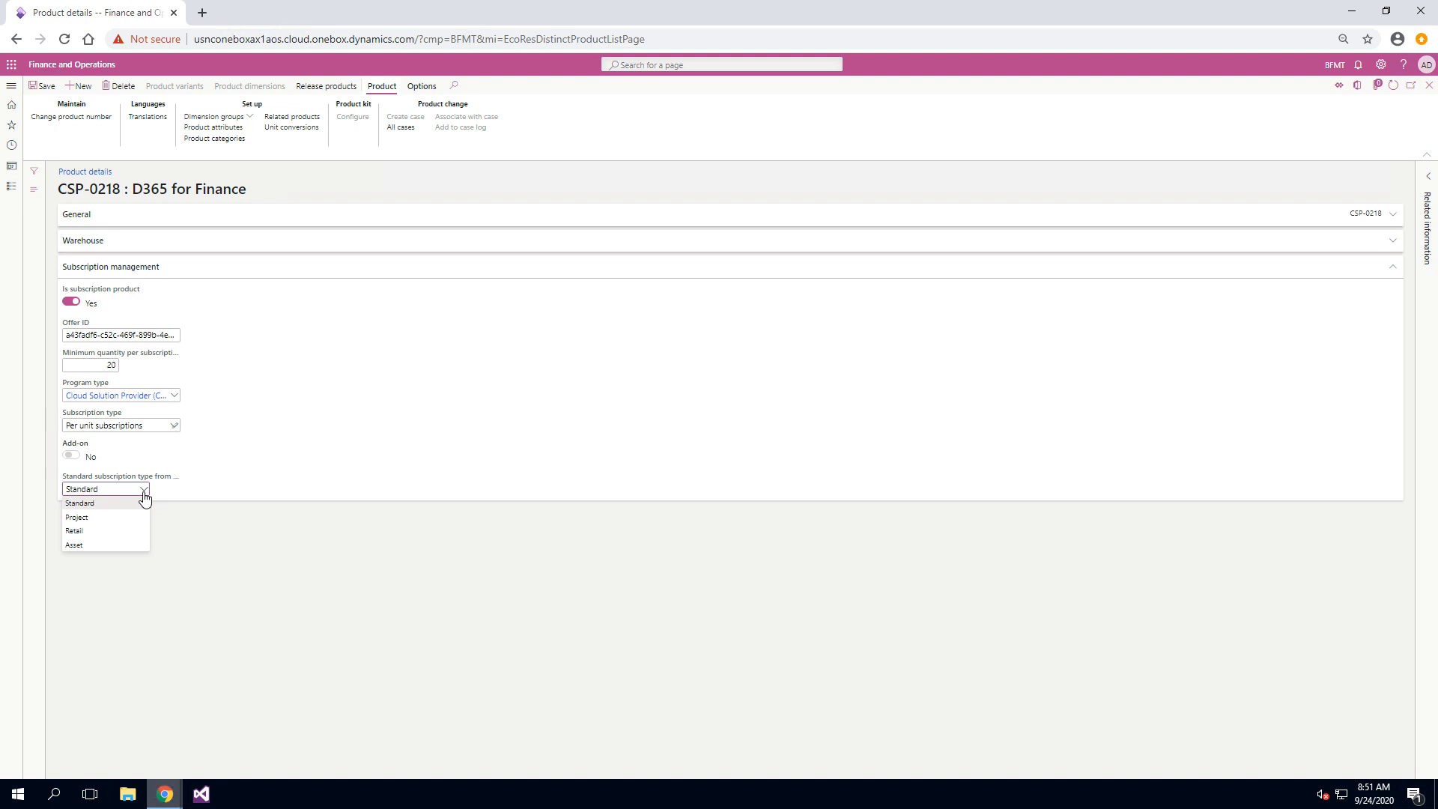
left_click(145, 498)
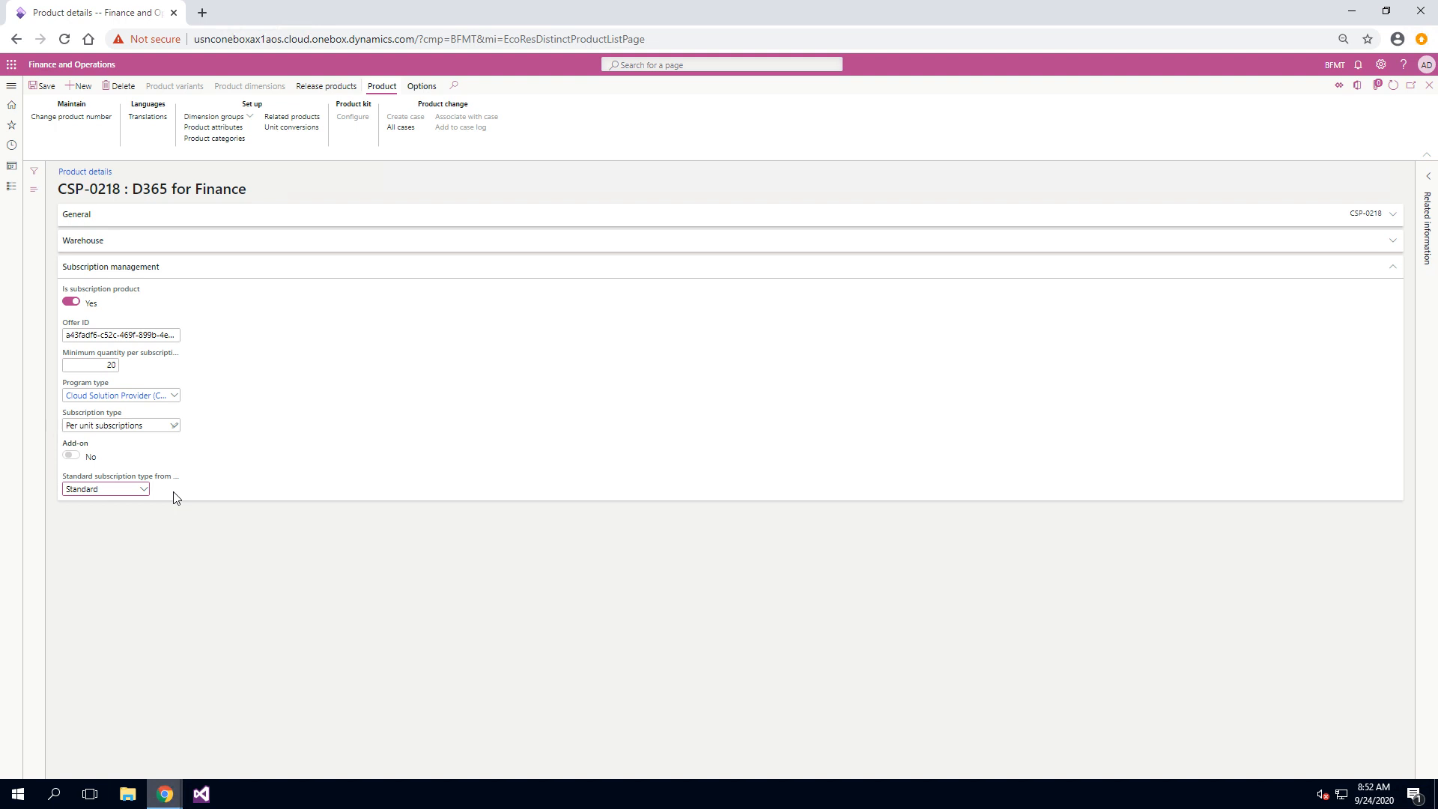
left_click(1432, 89)
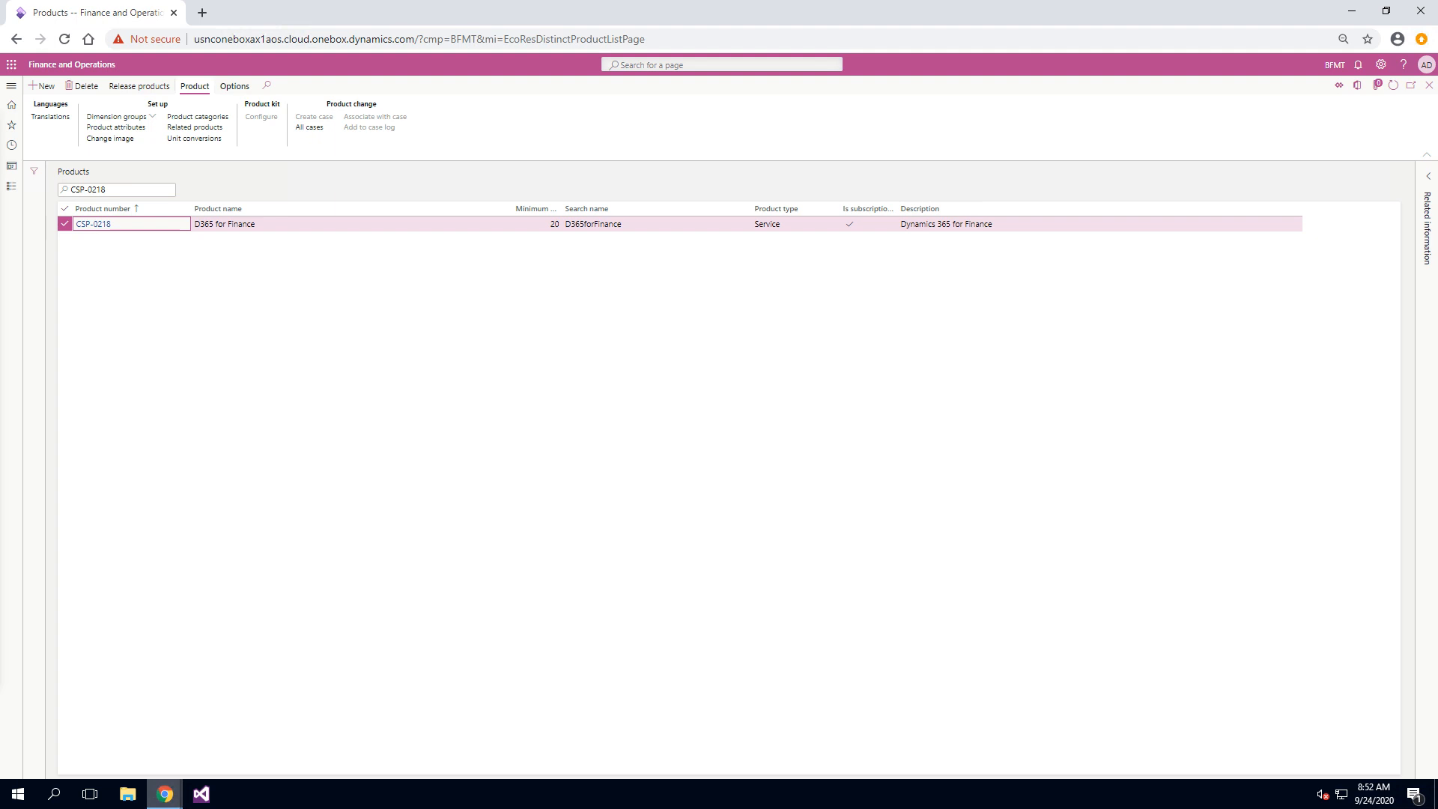
- Filter the product list by CSP-0243, open that product with its General section collapsed, and view its related products
left_click(122, 187)
key("ctrl+a")
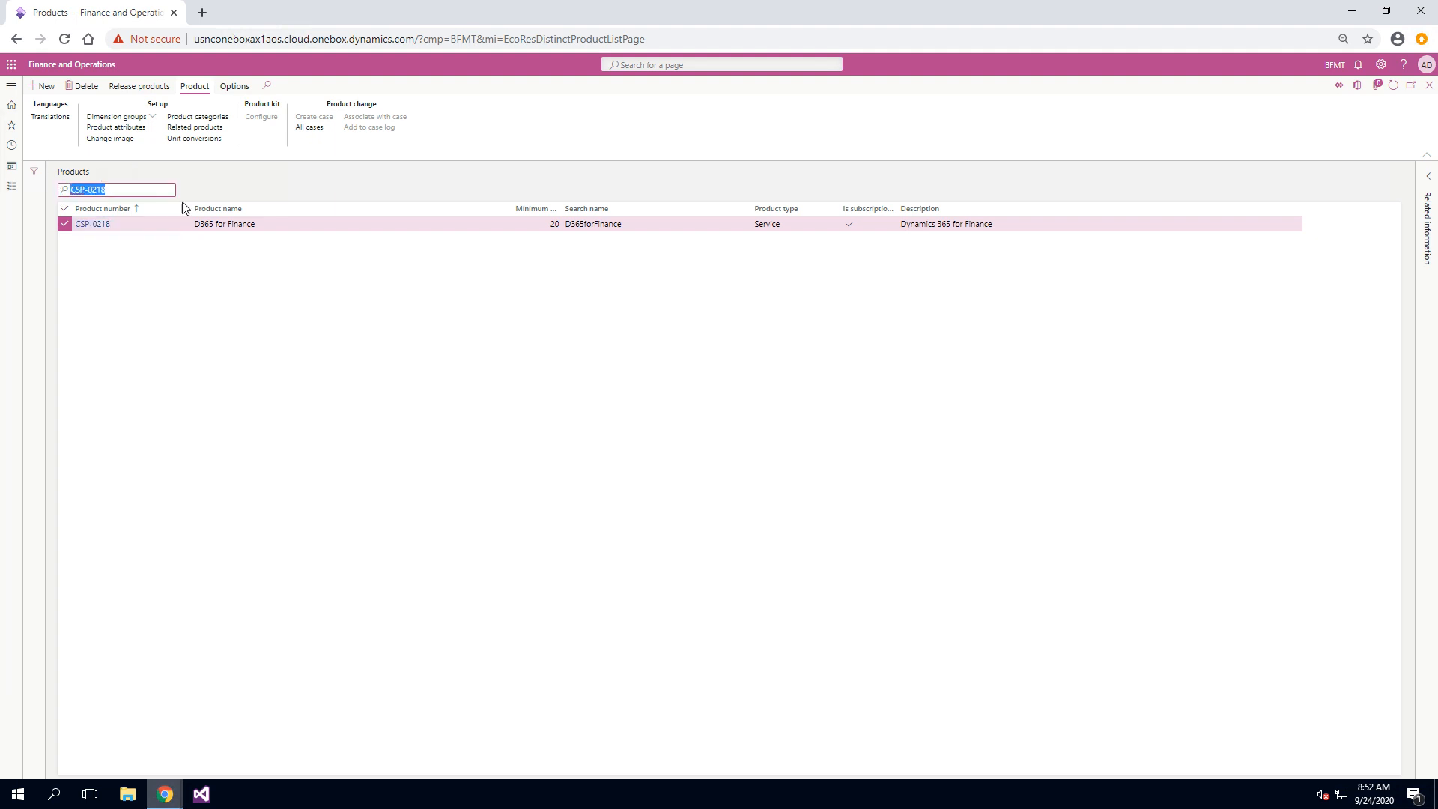
type("CSP-0243")
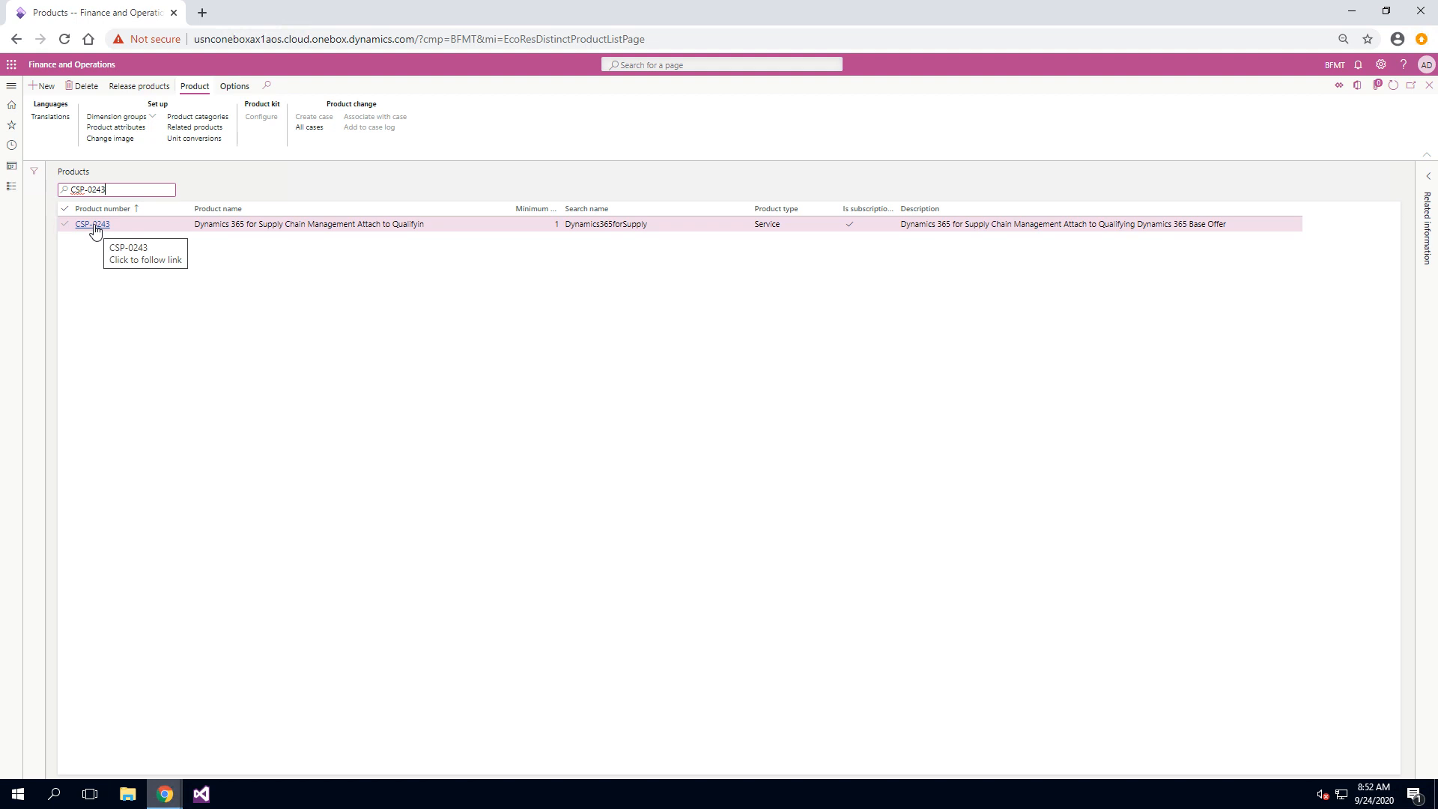
left_click(94, 226)
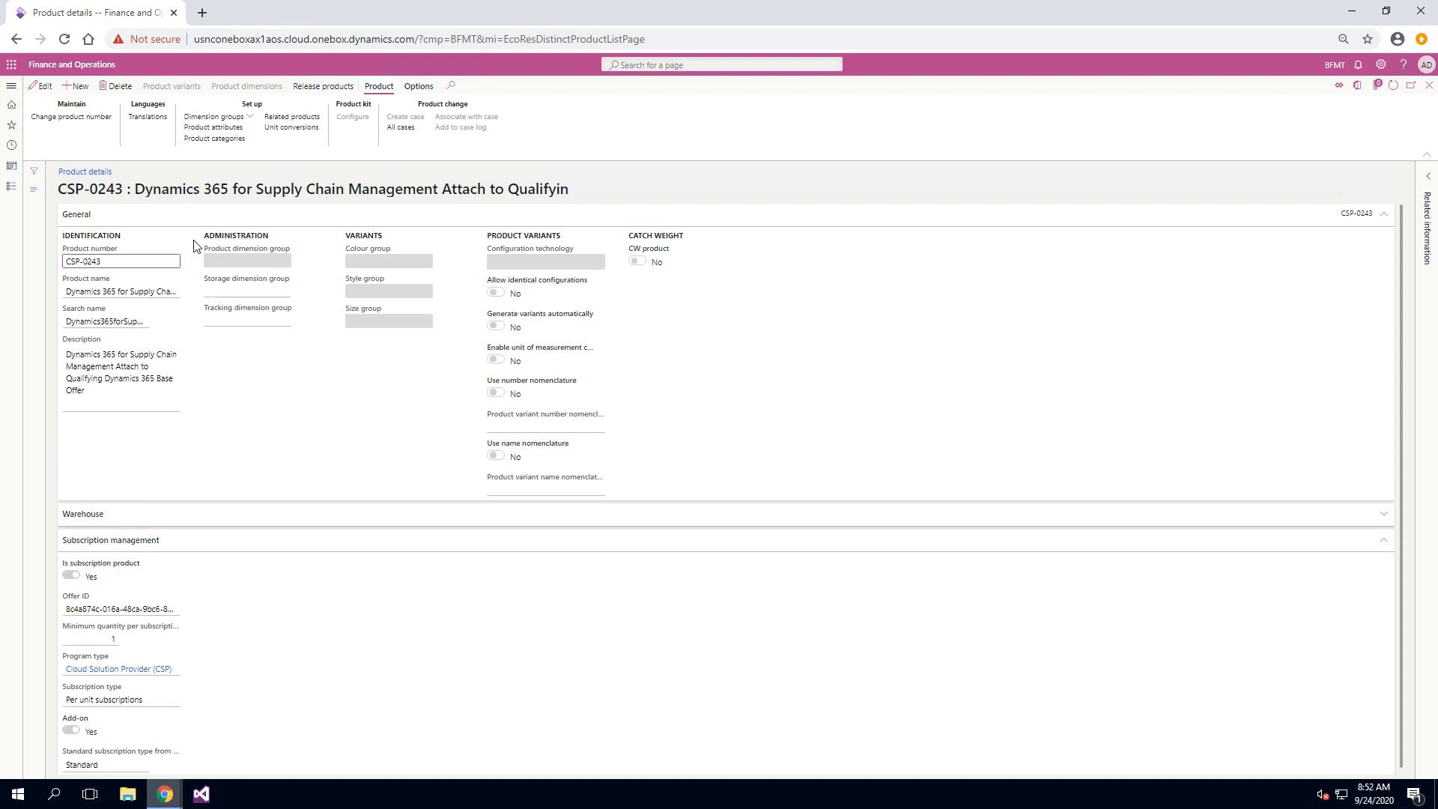
left_click(134, 221)
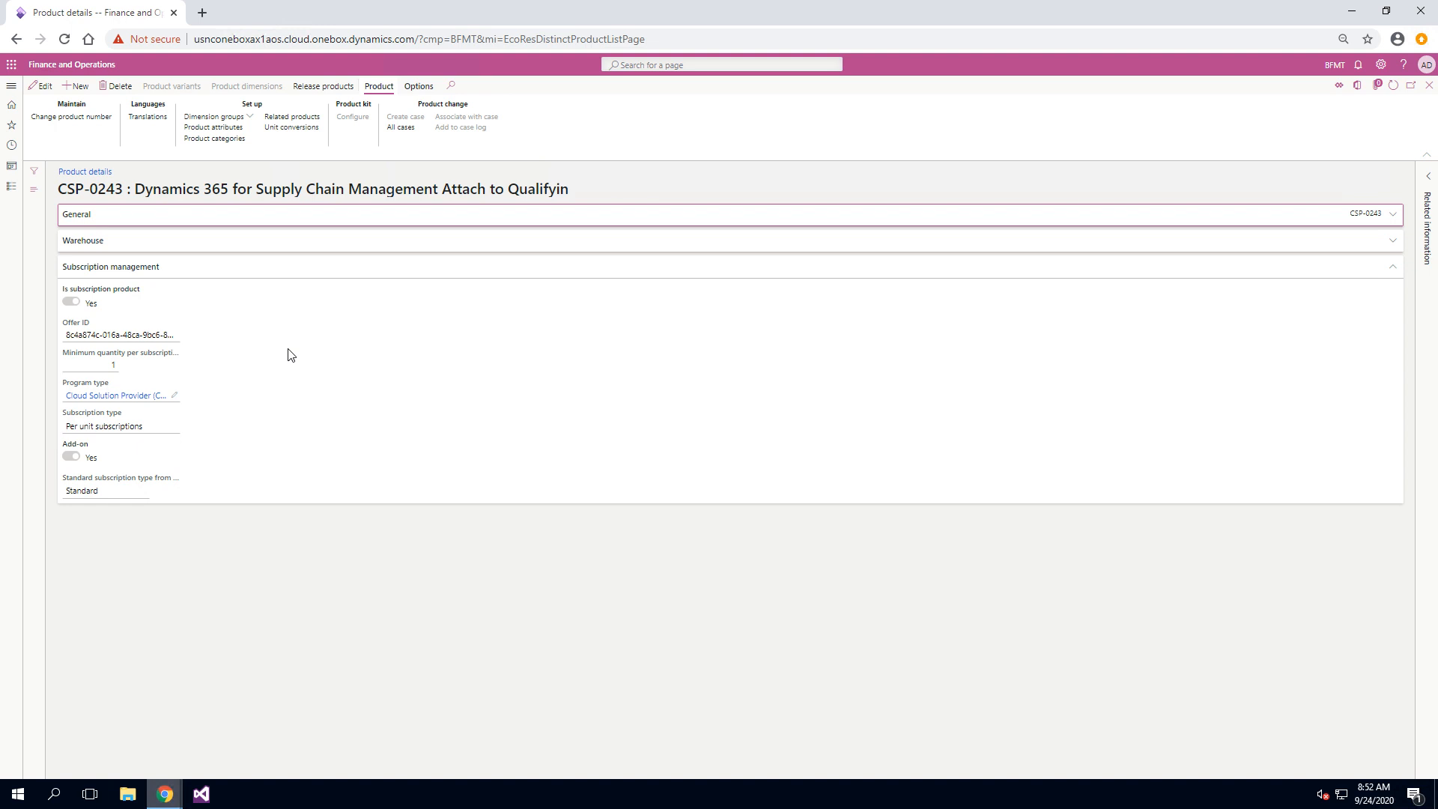
left_click(309, 120)
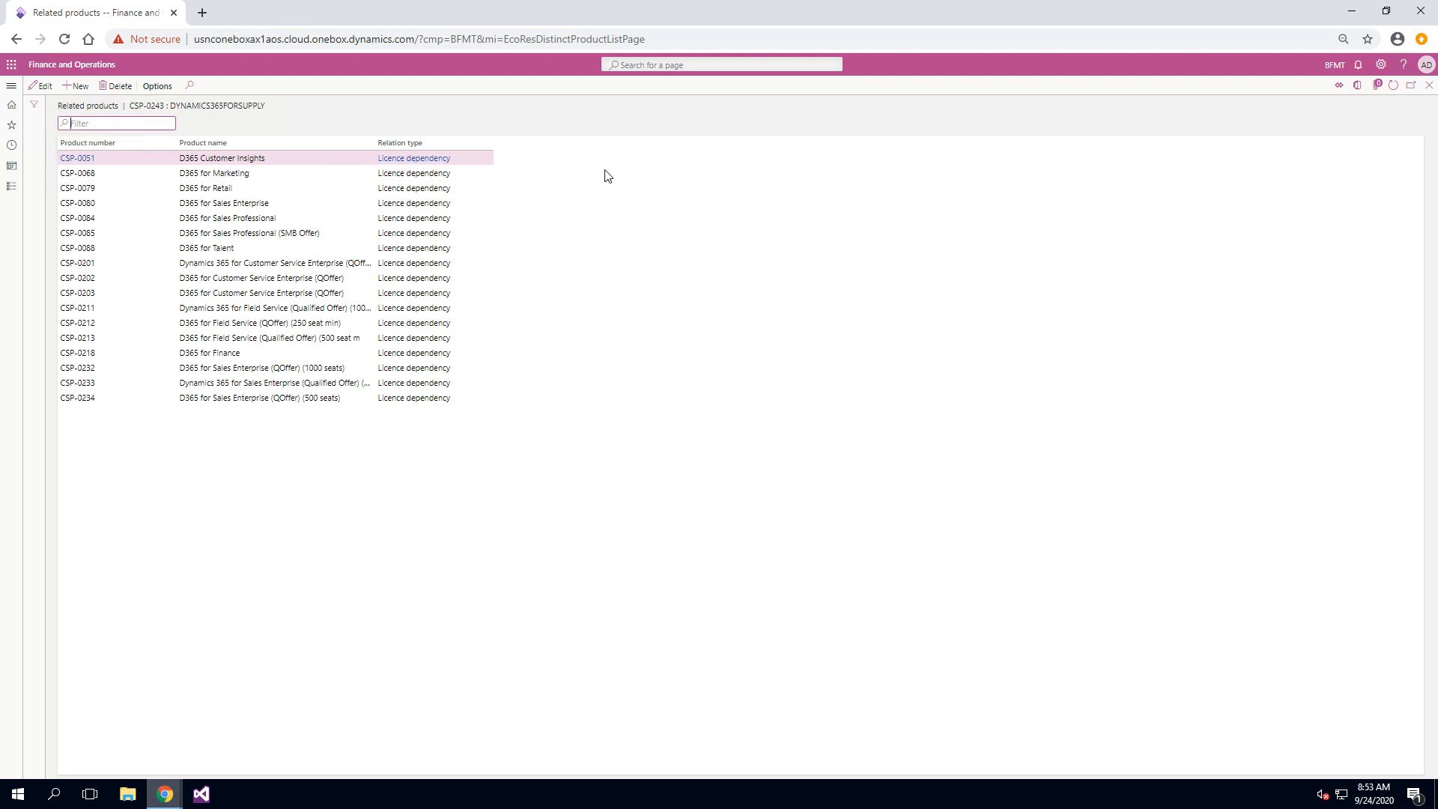
- Open the Subscription management parameters and examine the subscription dependency relation setting
left_click(14, 89)
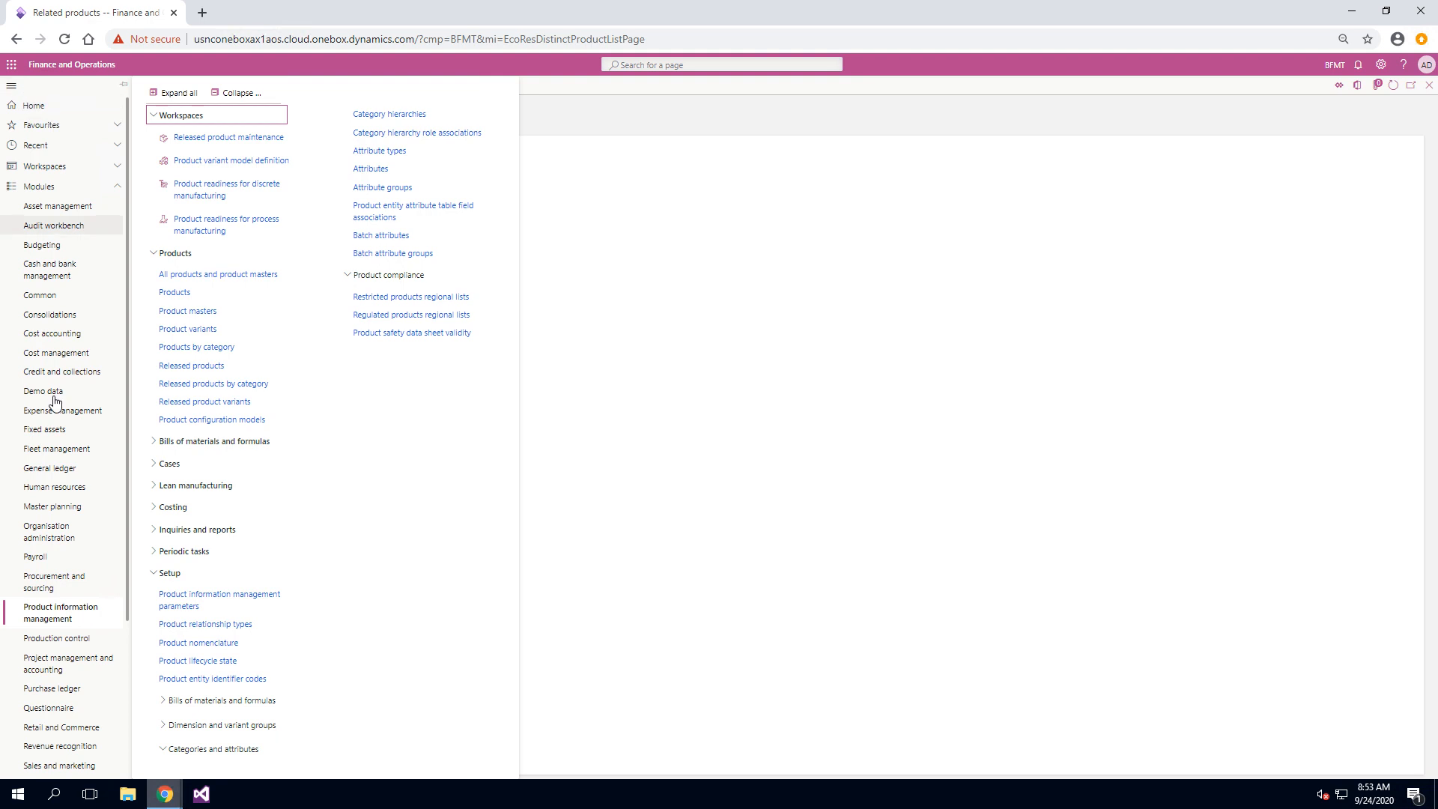
scroll(87, 661, "down", 2)
left_click(93, 693)
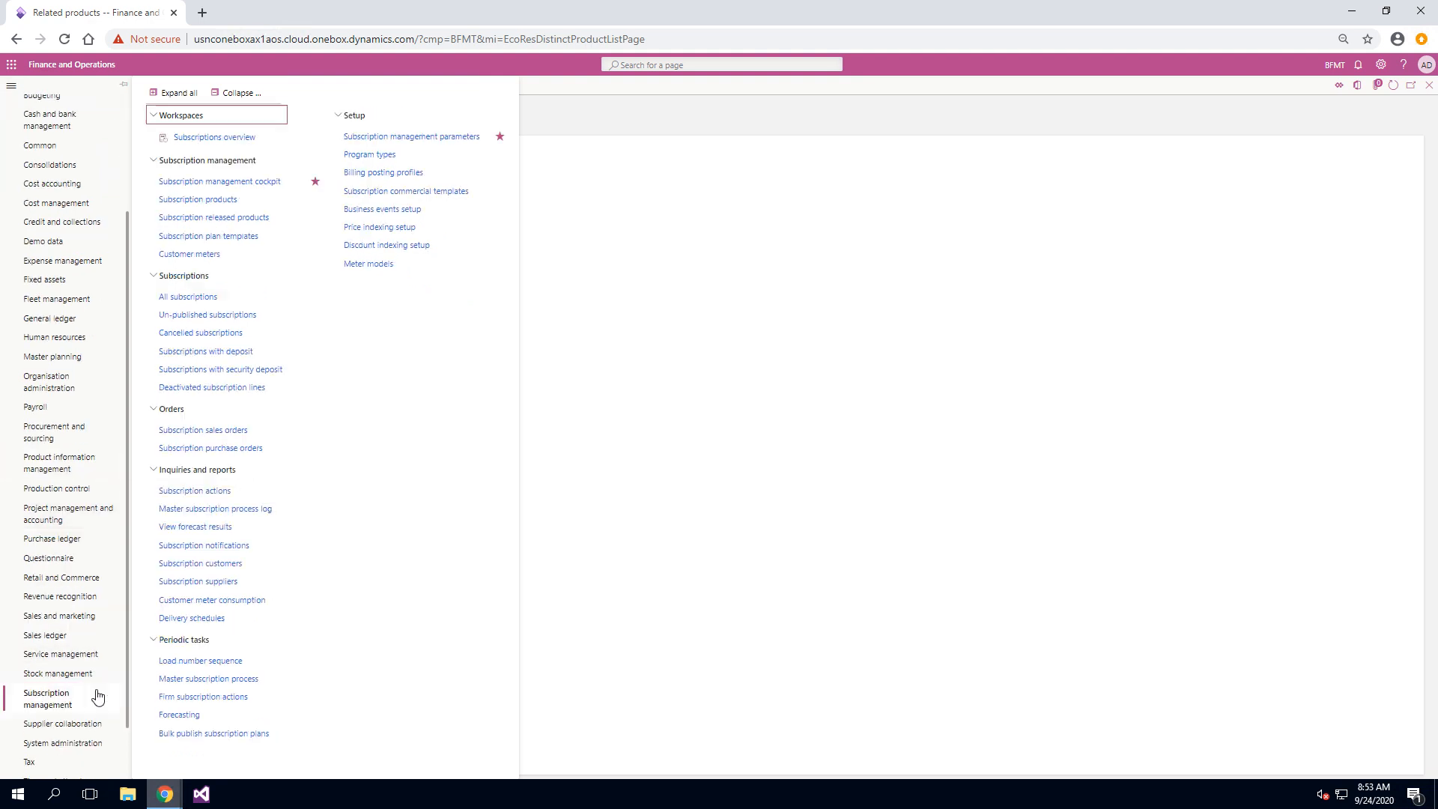
left_click(401, 139)
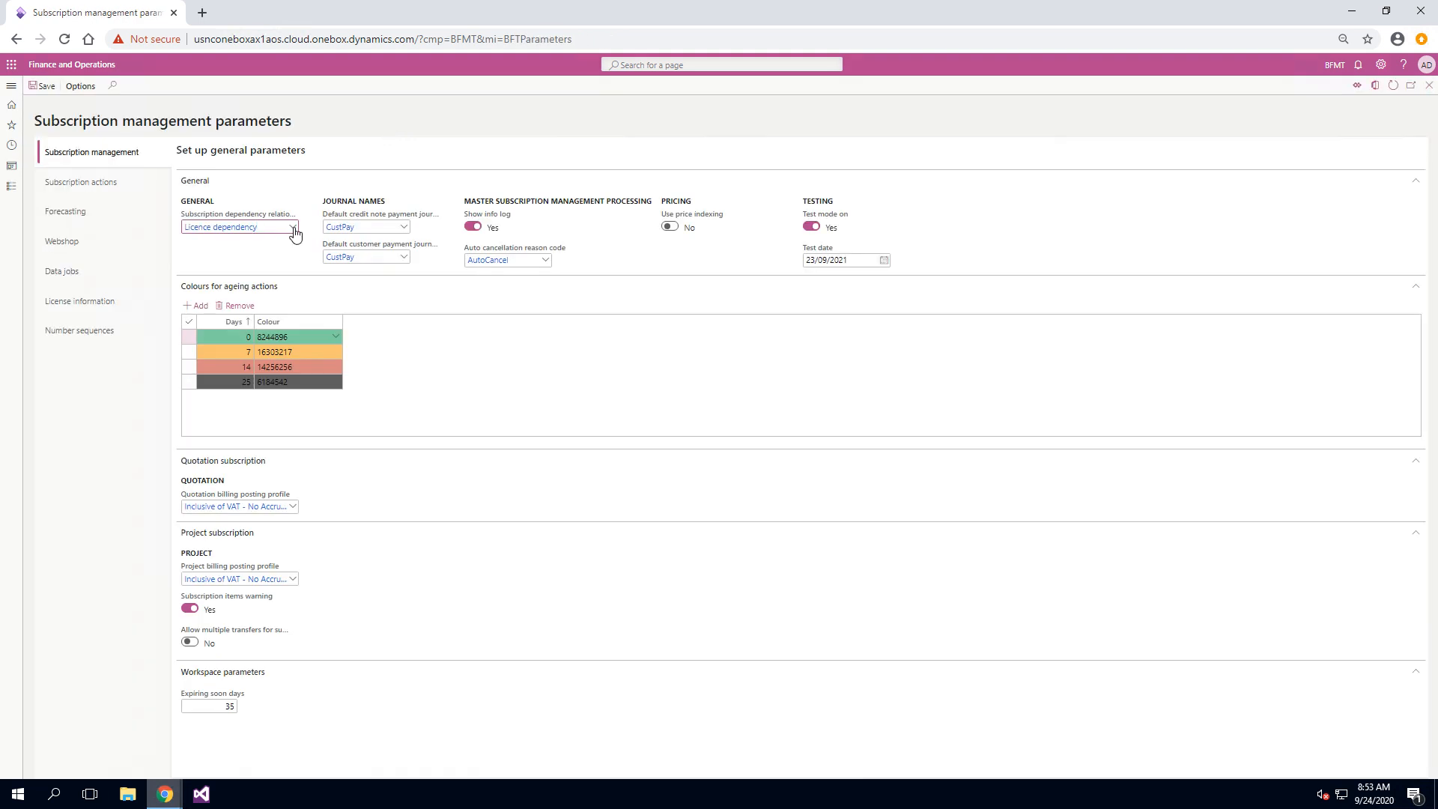
left_click(292, 227)
left_click(293, 229)
- Open the Subscription management cockpit, filter the customers by name "contoso" and select Contoso Limited
left_click(11, 86)
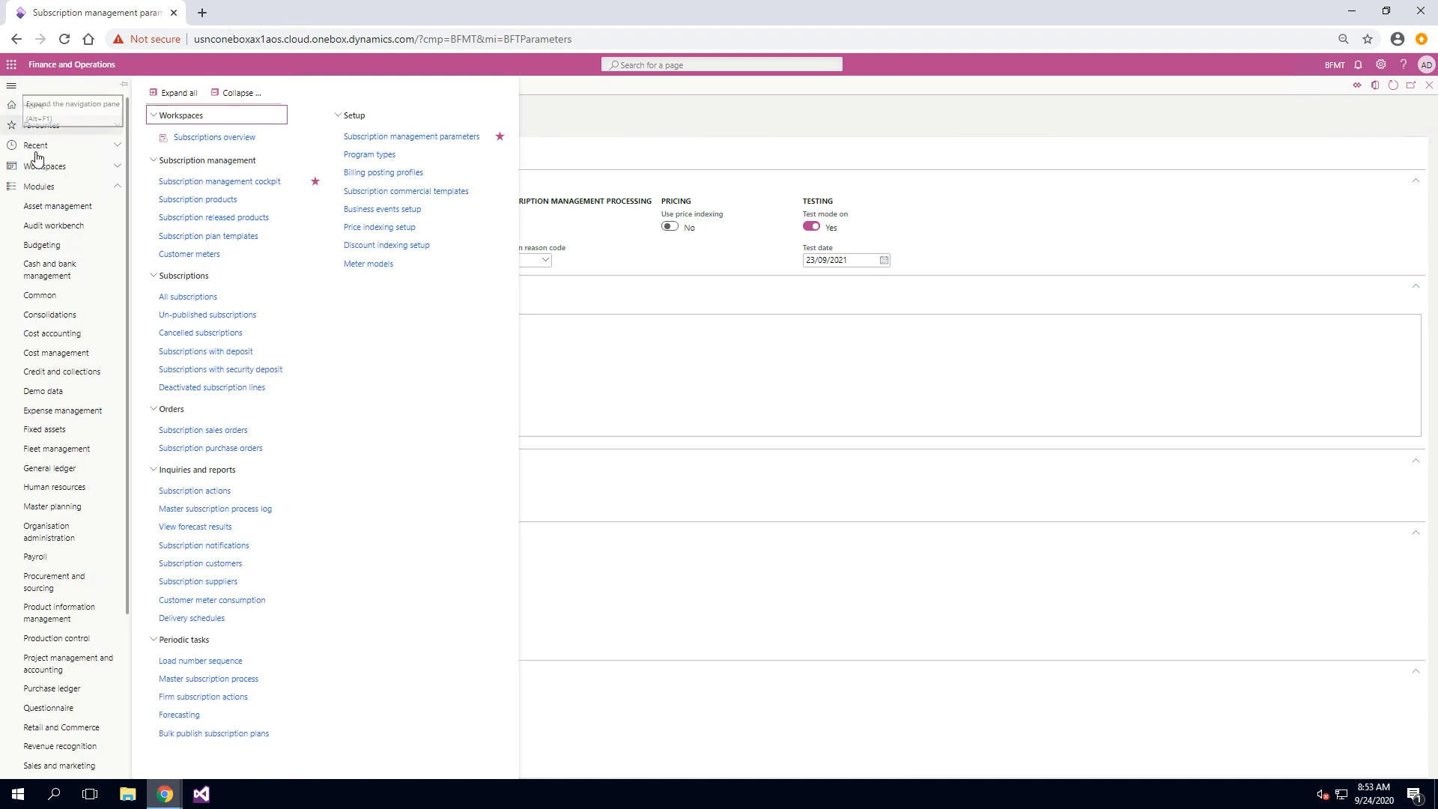
left_click(219, 189)
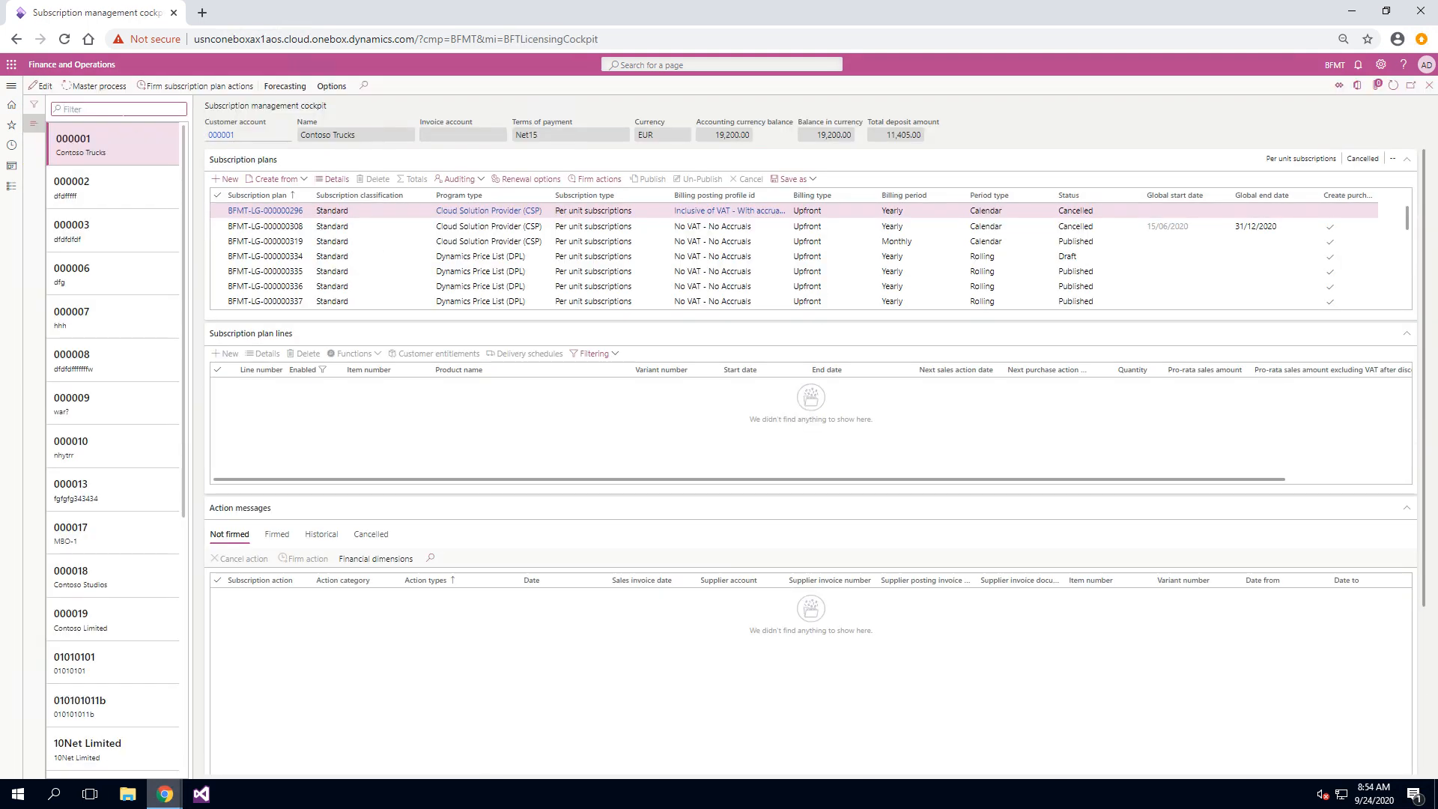
type("contoso")
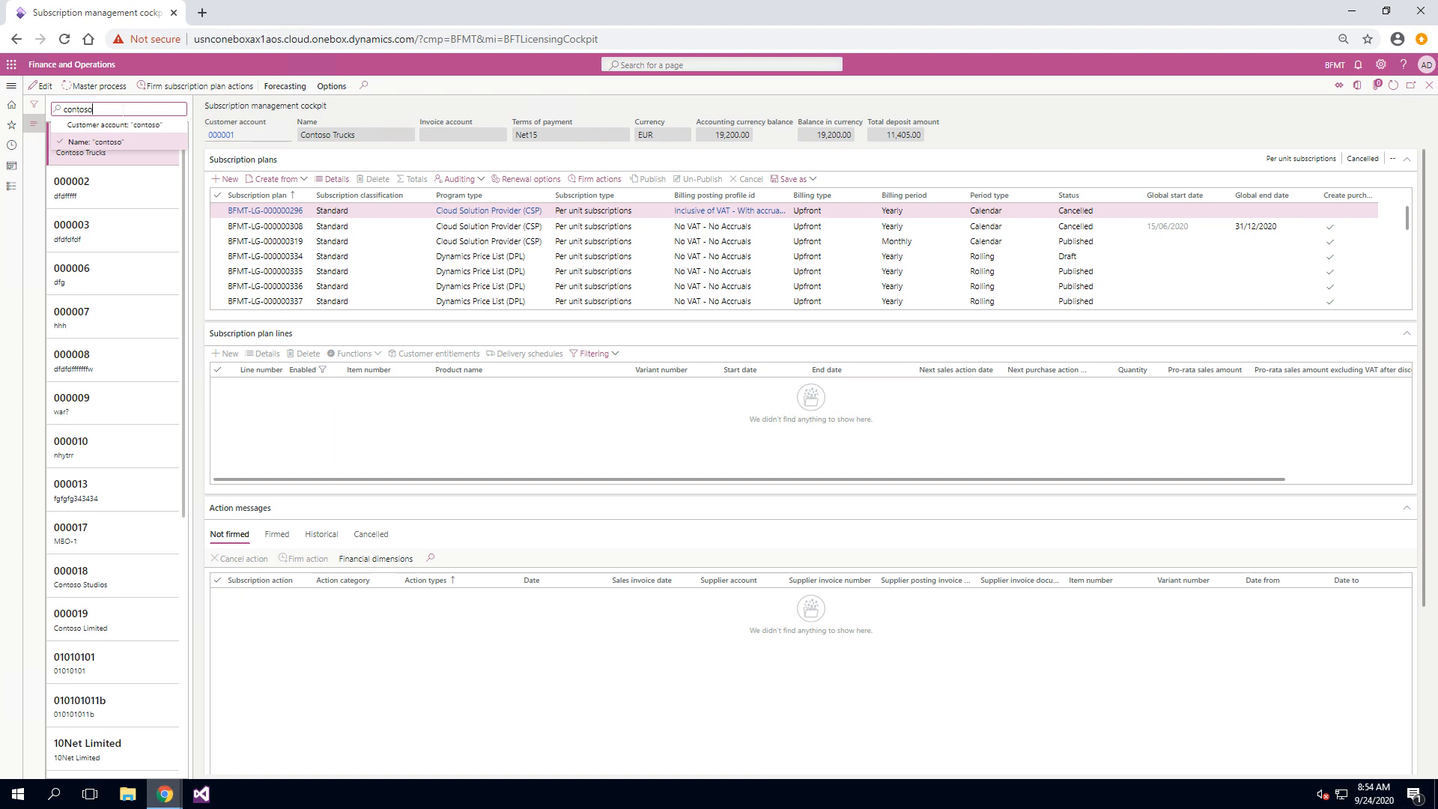
key("Return")
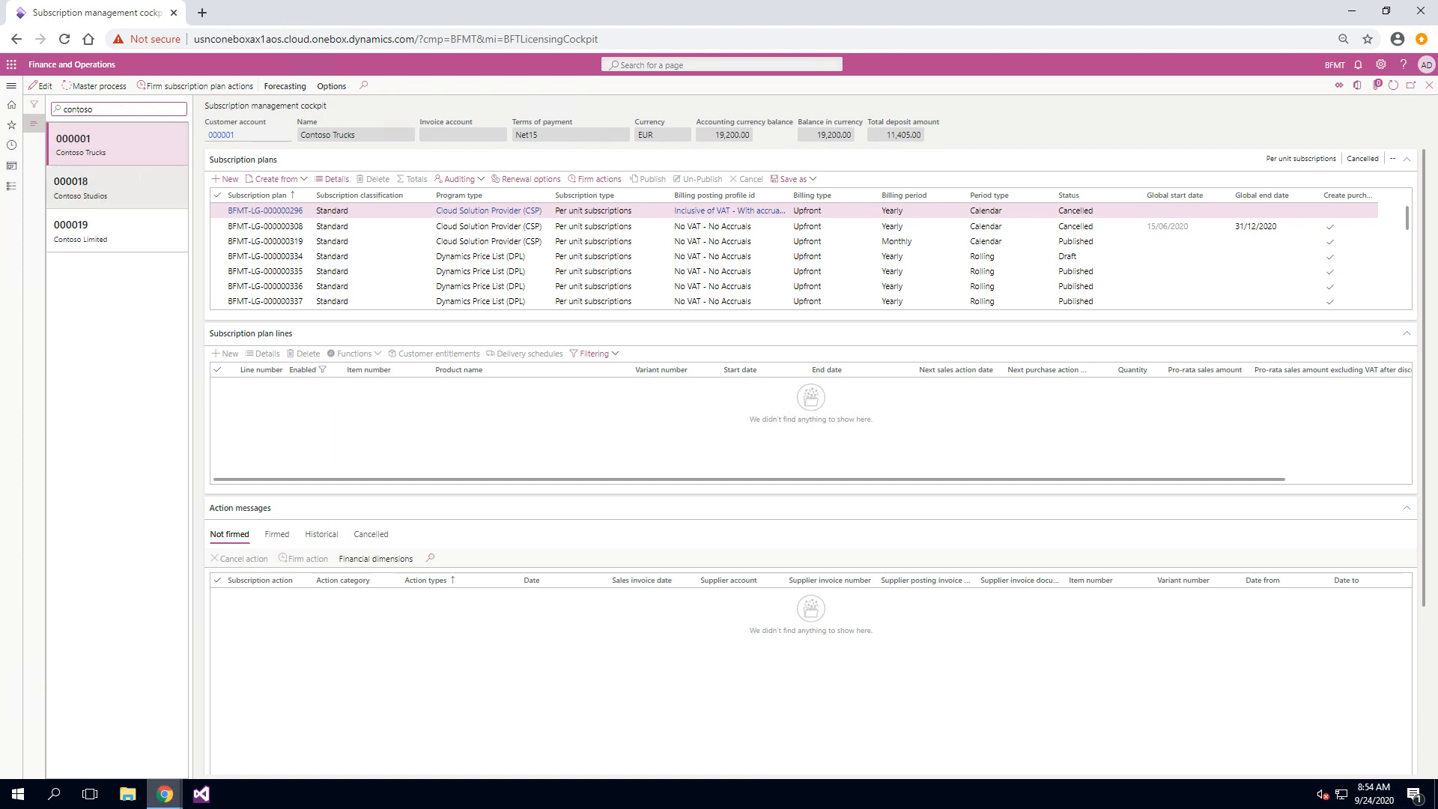
left_click(82, 229)
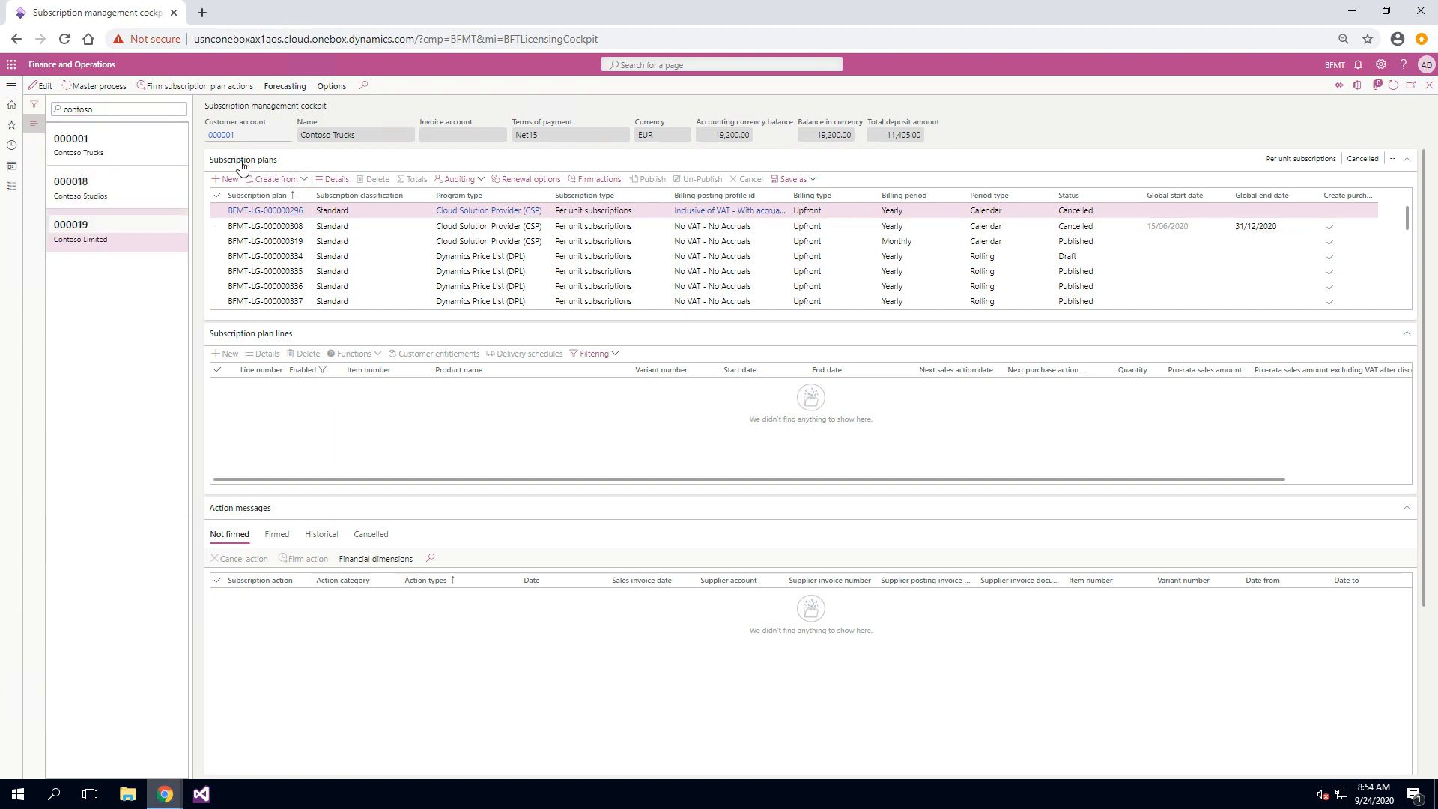
- Create a subscription plan with program type Cloud Solution Provider (CSP) and billing posting profile No VAT - No Accruals
left_click(227, 180)
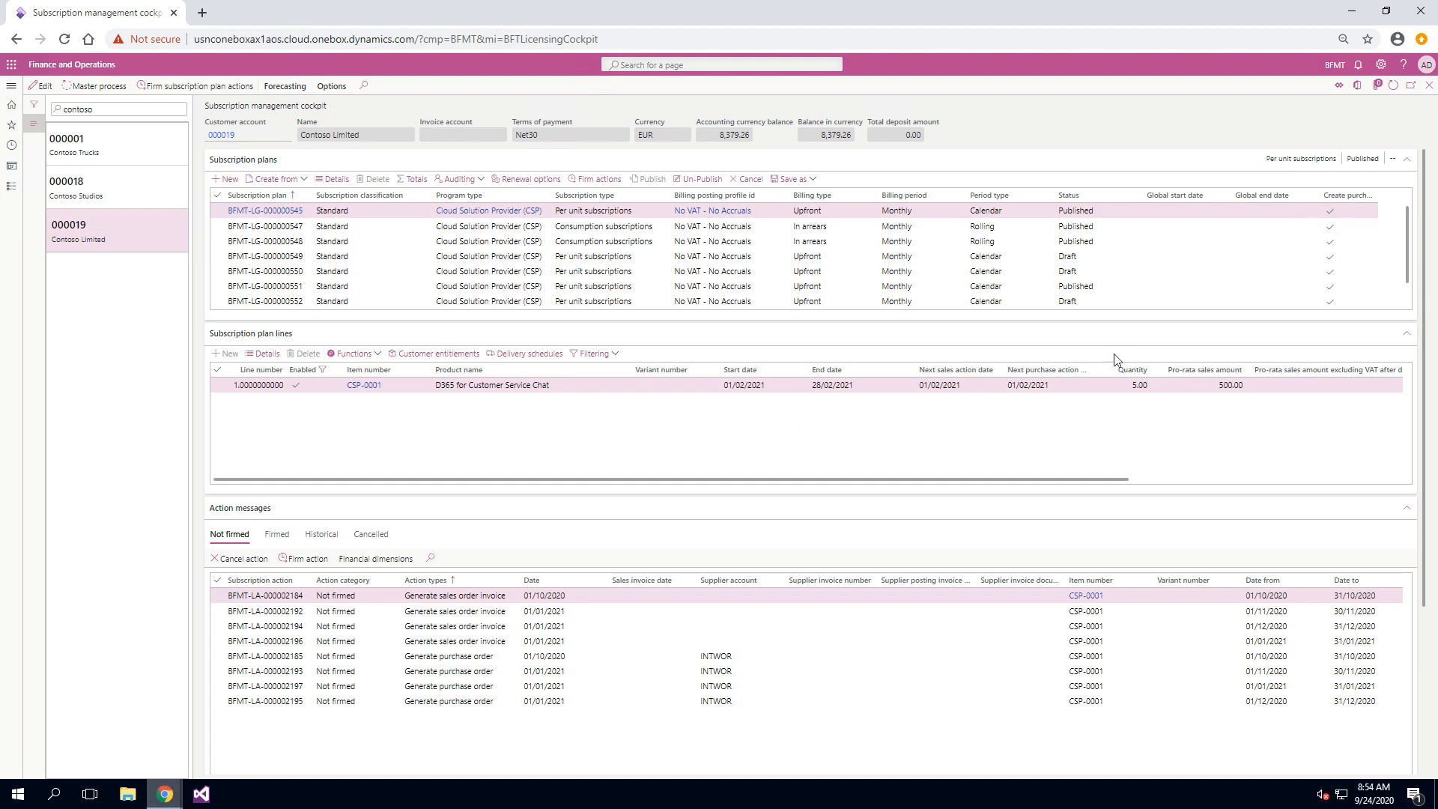
left_click(1101, 227)
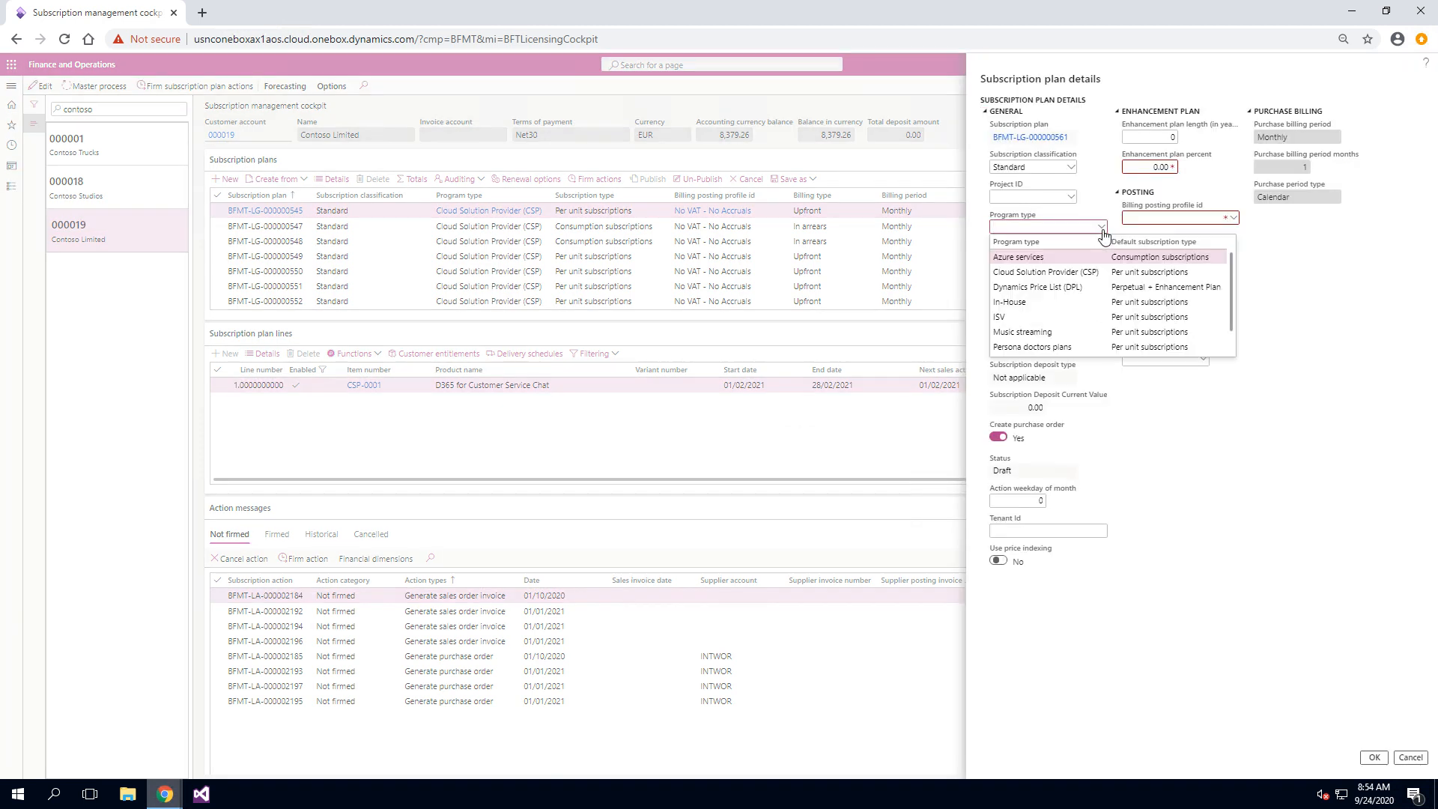
left_click(1046, 272)
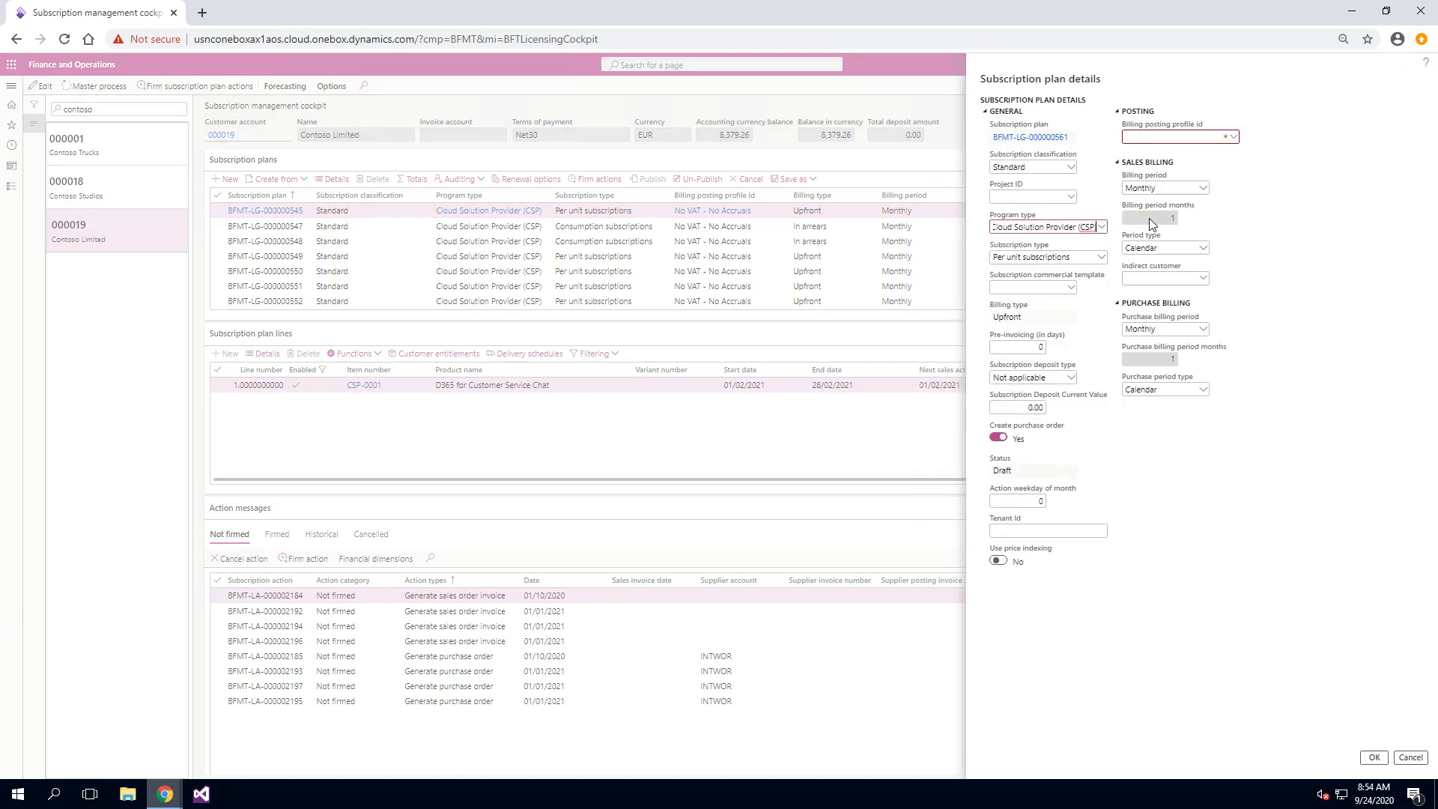
left_click(1233, 137)
left_click(1197, 197)
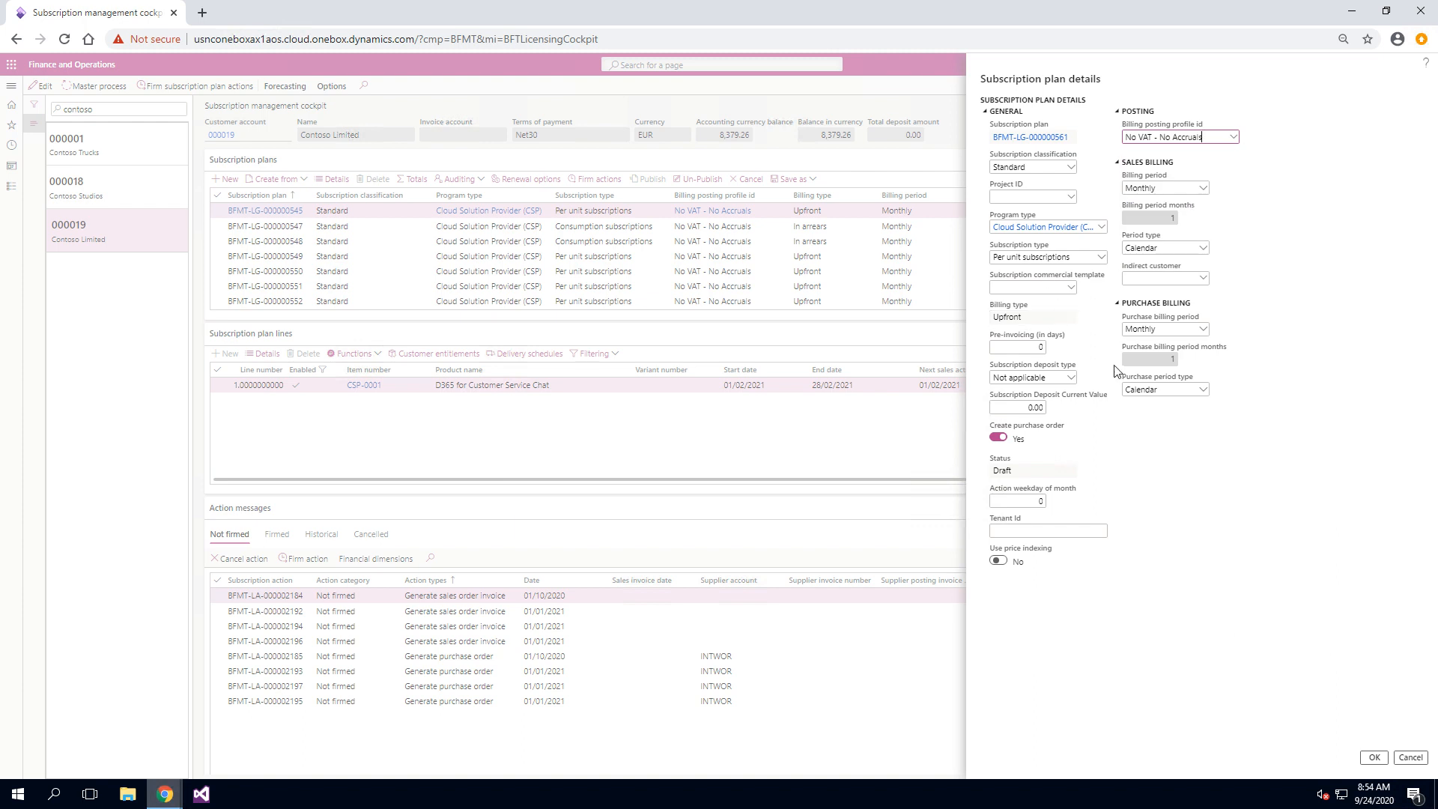
left_click(1379, 760)
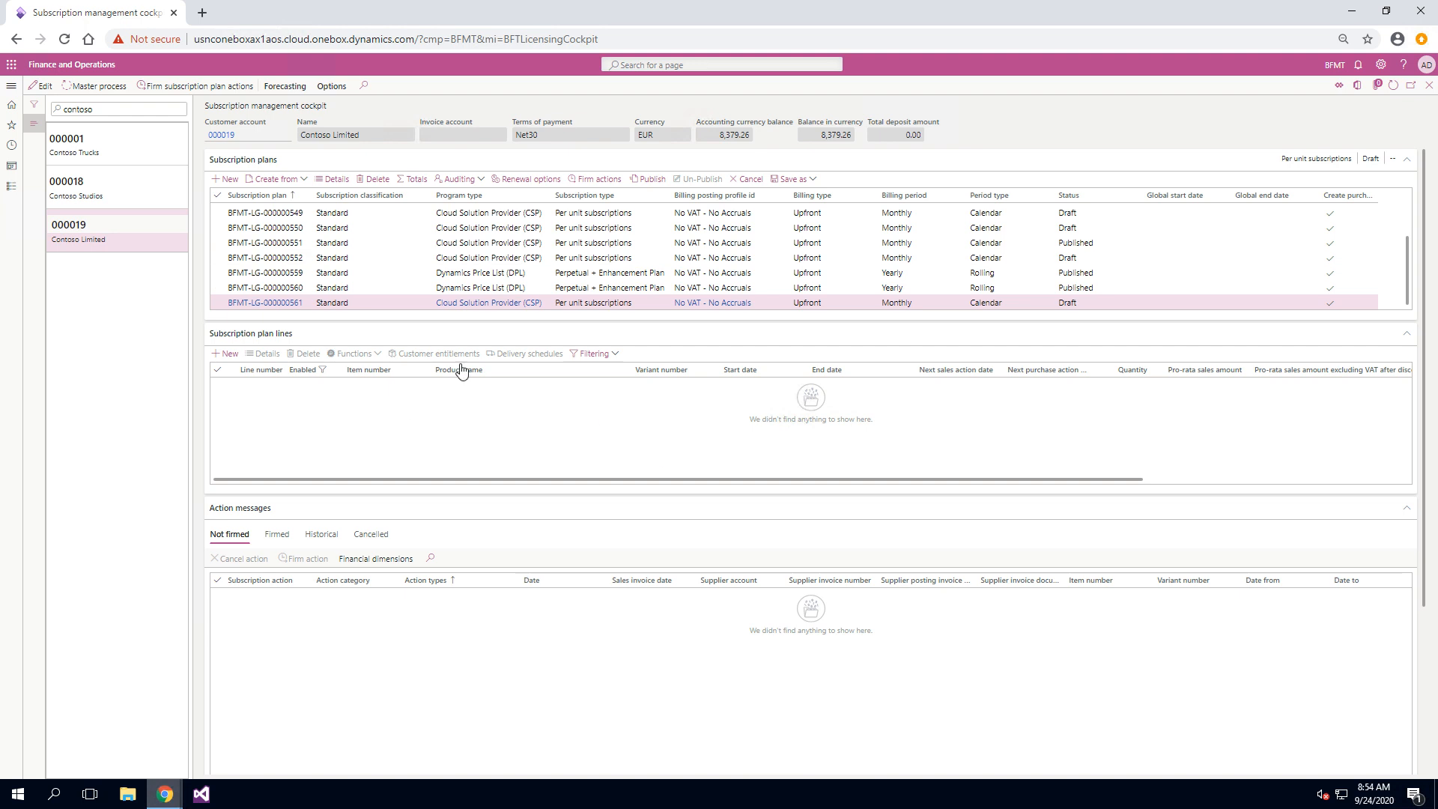
- Start a new line on the draft Cloud Solution Provider plan with item number CSP-0218
left_click(223, 355)
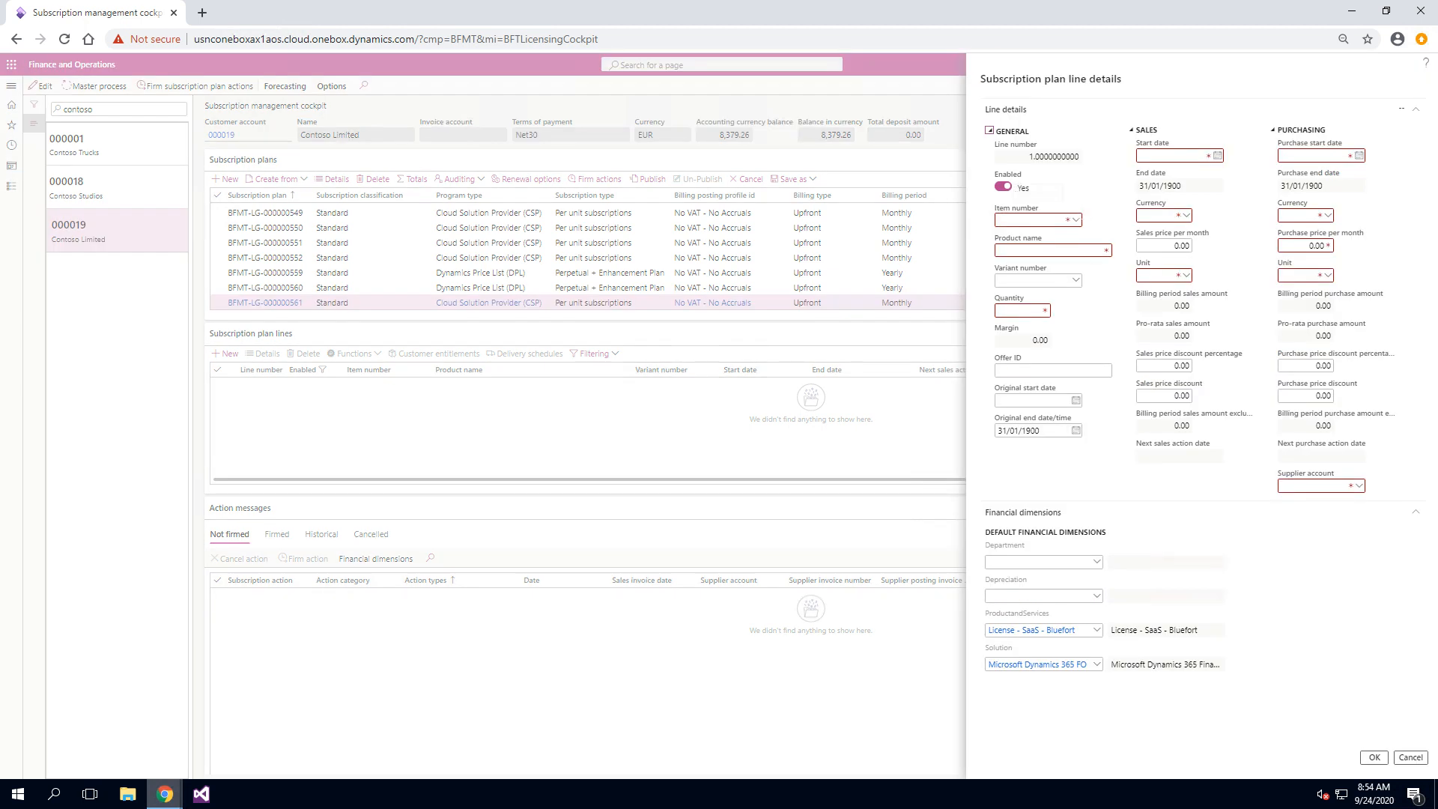
left_click(1075, 220)
left_click(1076, 220)
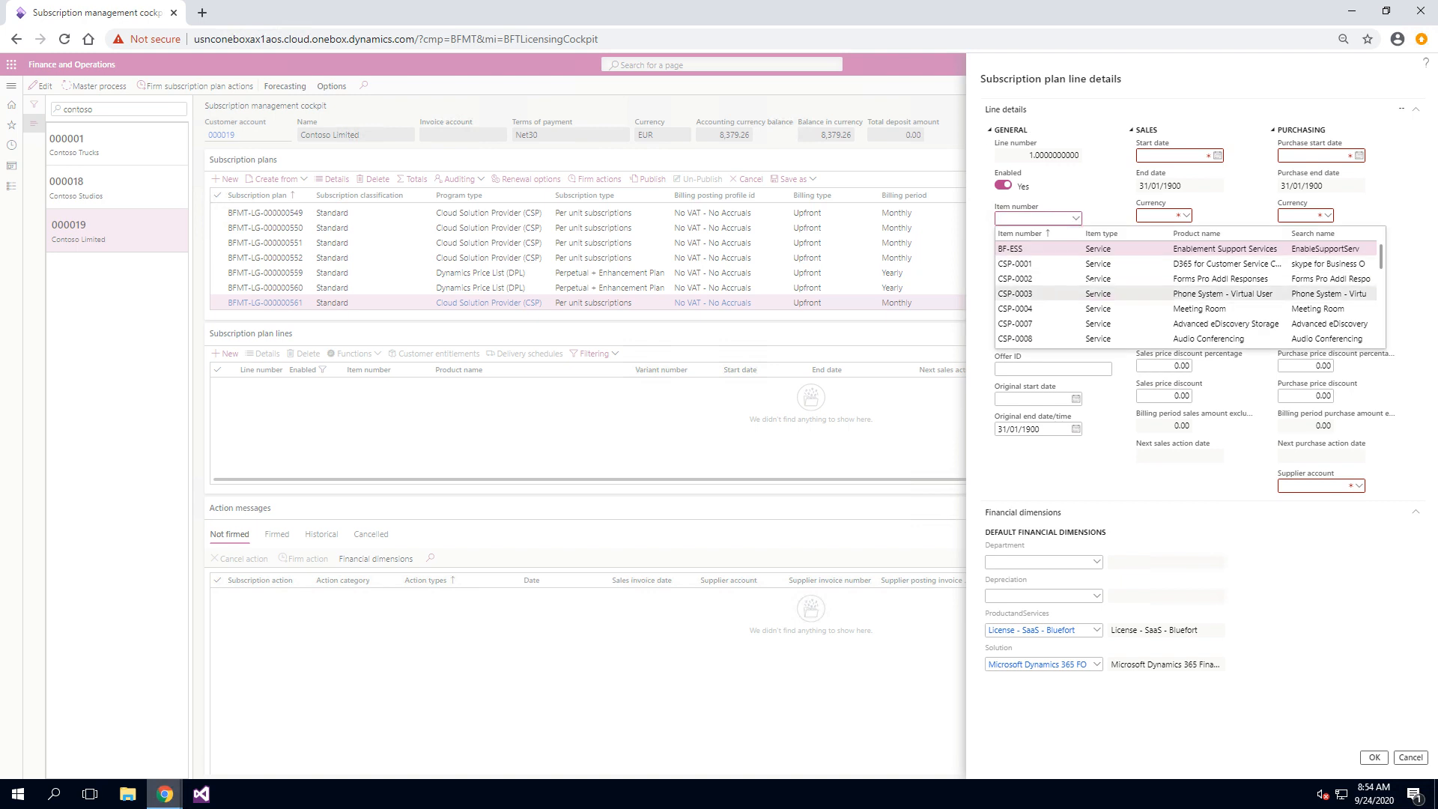
scroll(1048, 294, "down", 10)
scroll(1049, 292, "down", 4)
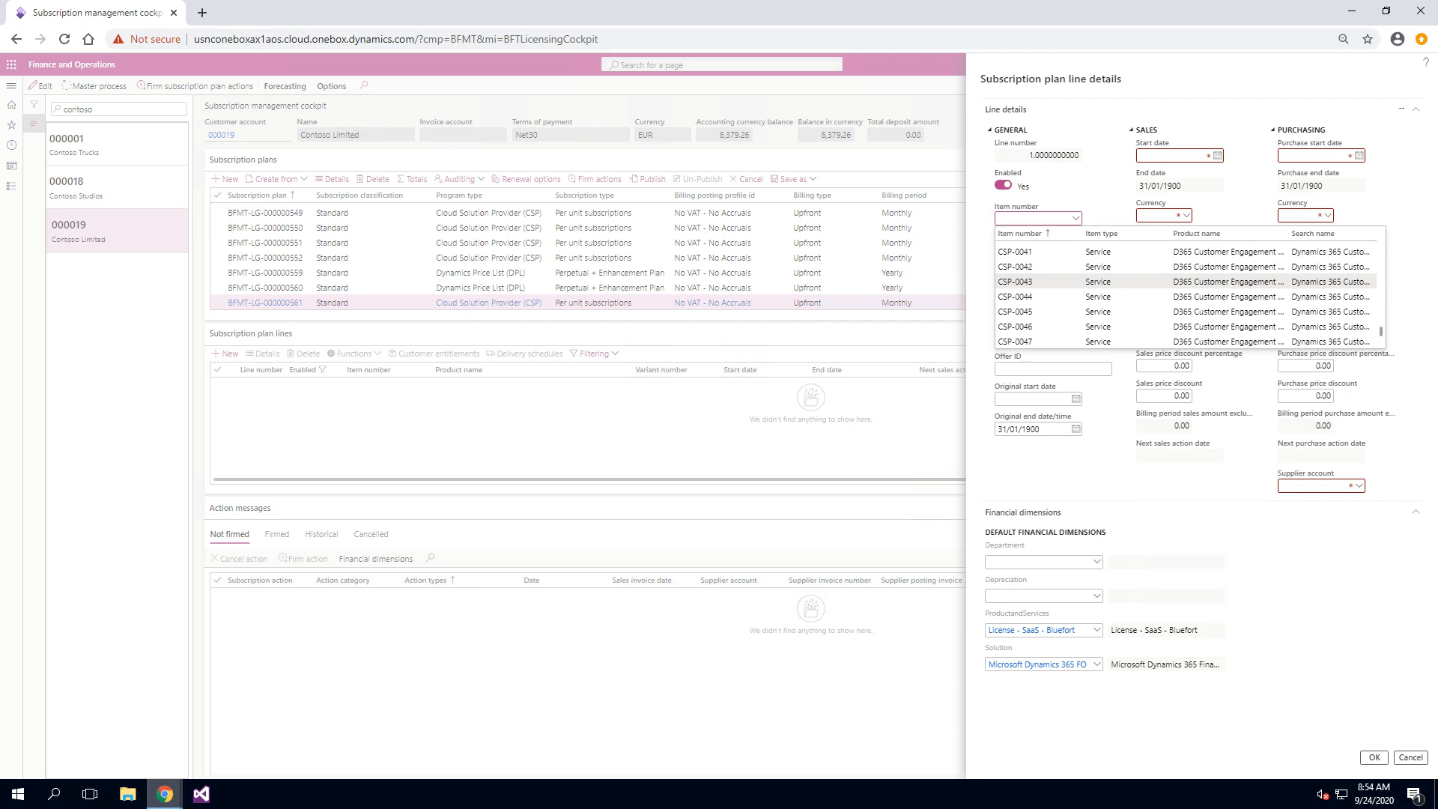
scroll(1090, 292, "down", 5)
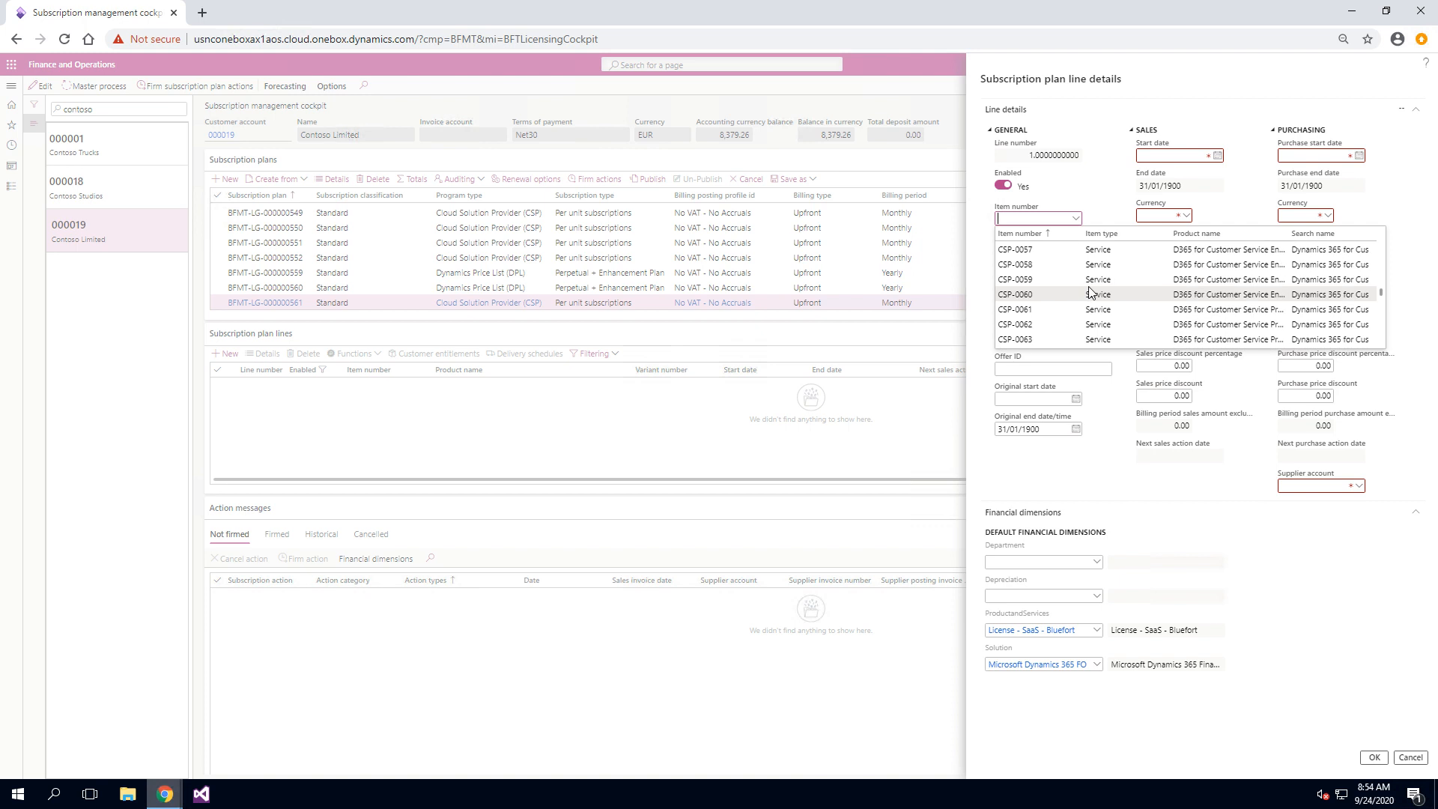
scroll(1091, 293, "down", 4)
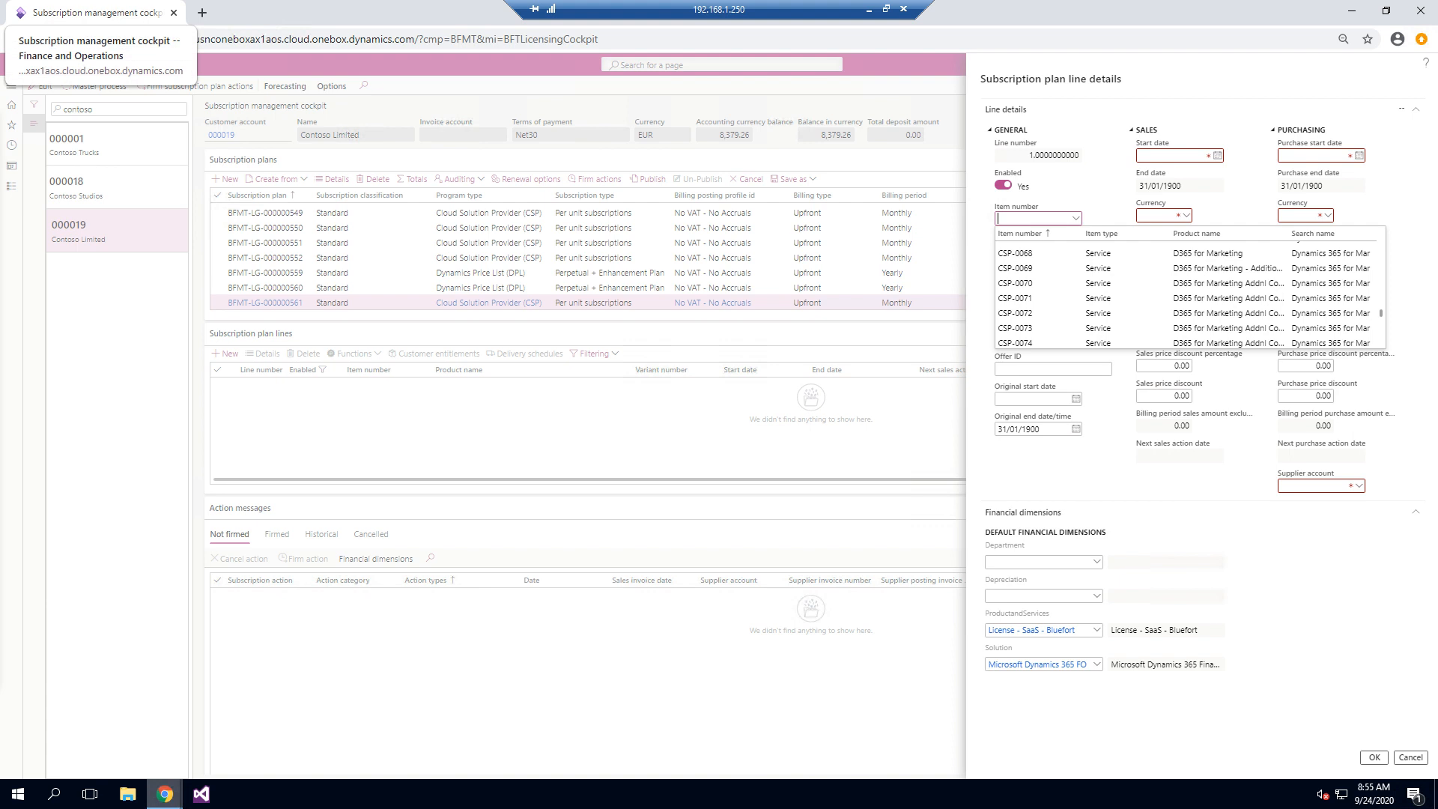
type("CSP-0218")
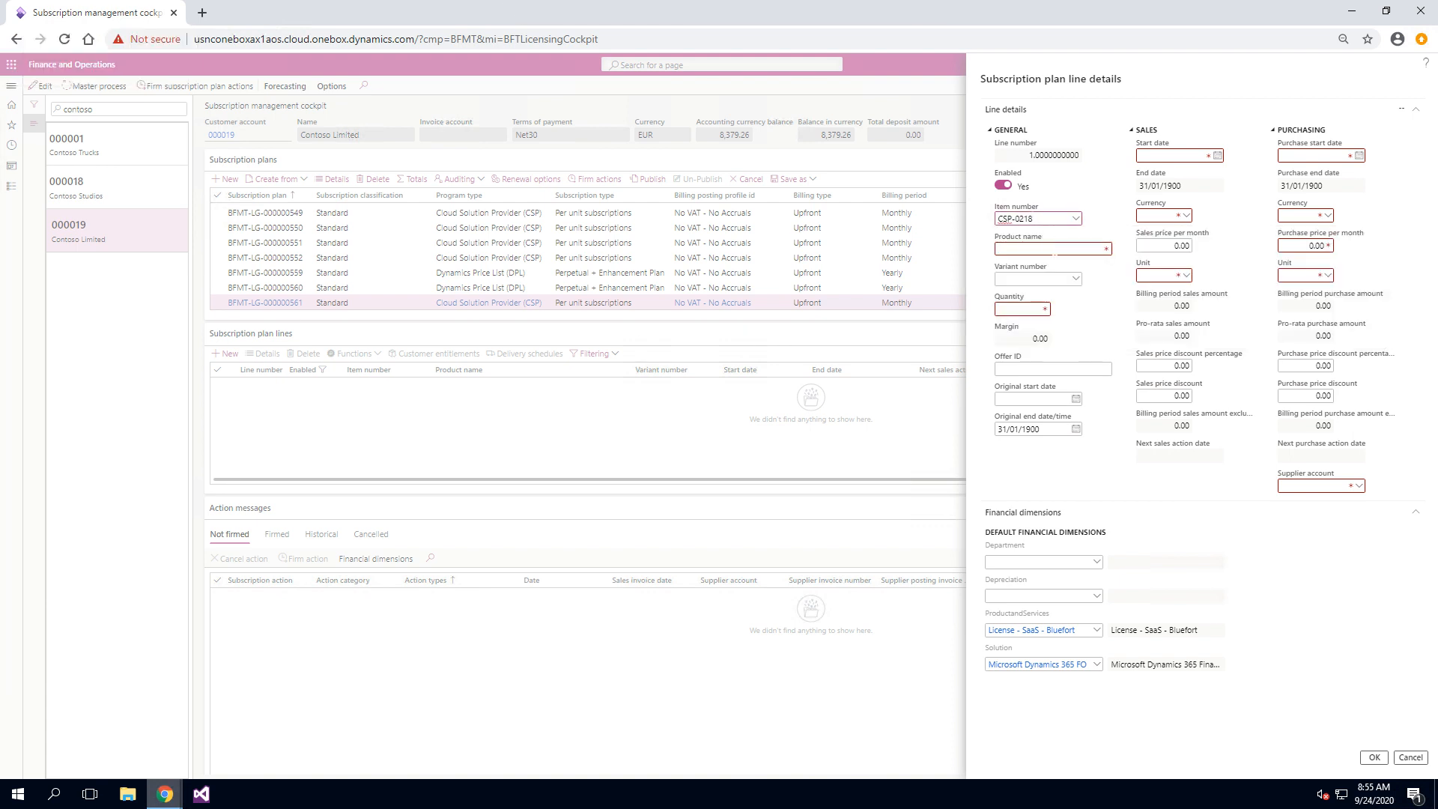
key("Tab")
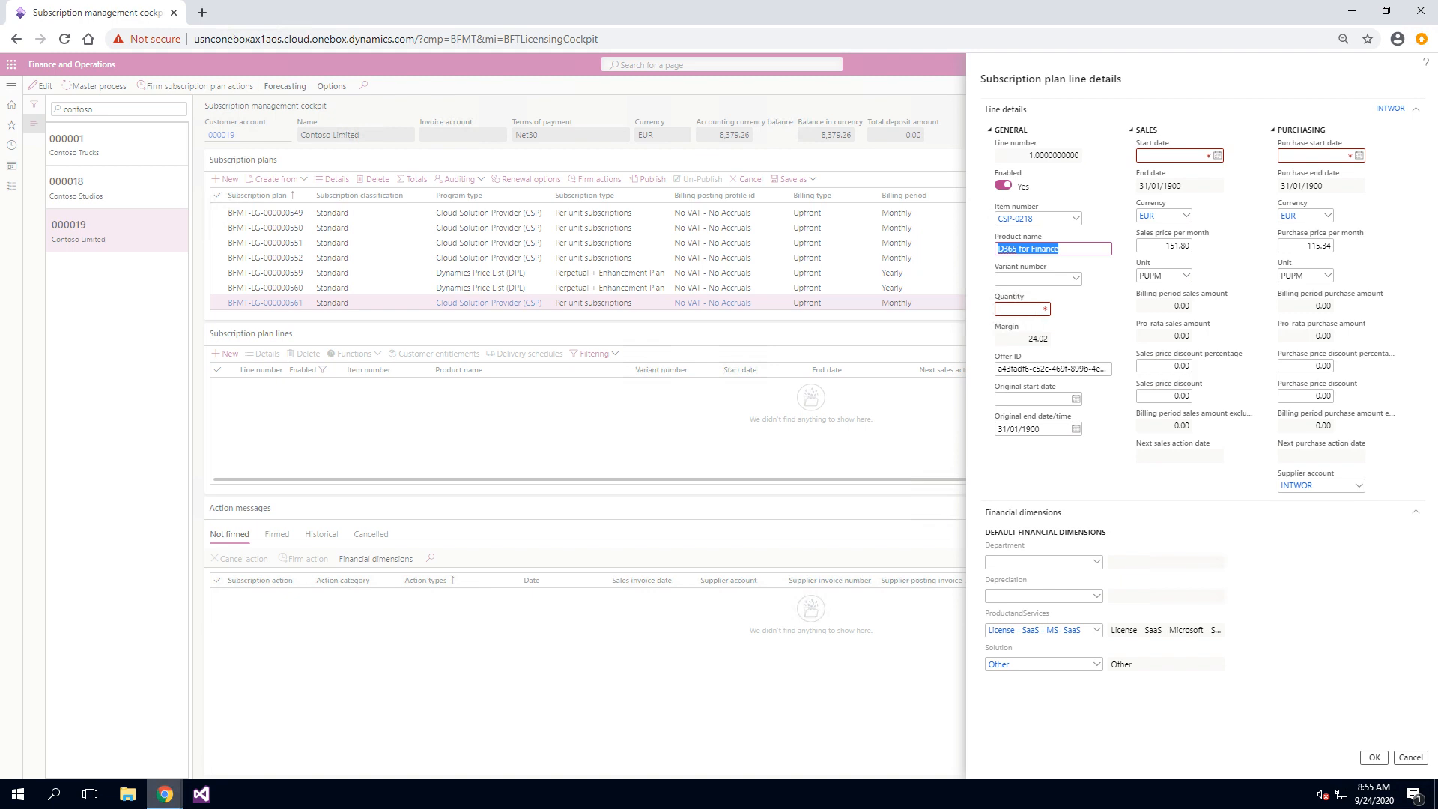
- Set the CSP-0218 line's quantity to 1 and sales start date to 01/09/2020, and try to save the line
left_click(1045, 310)
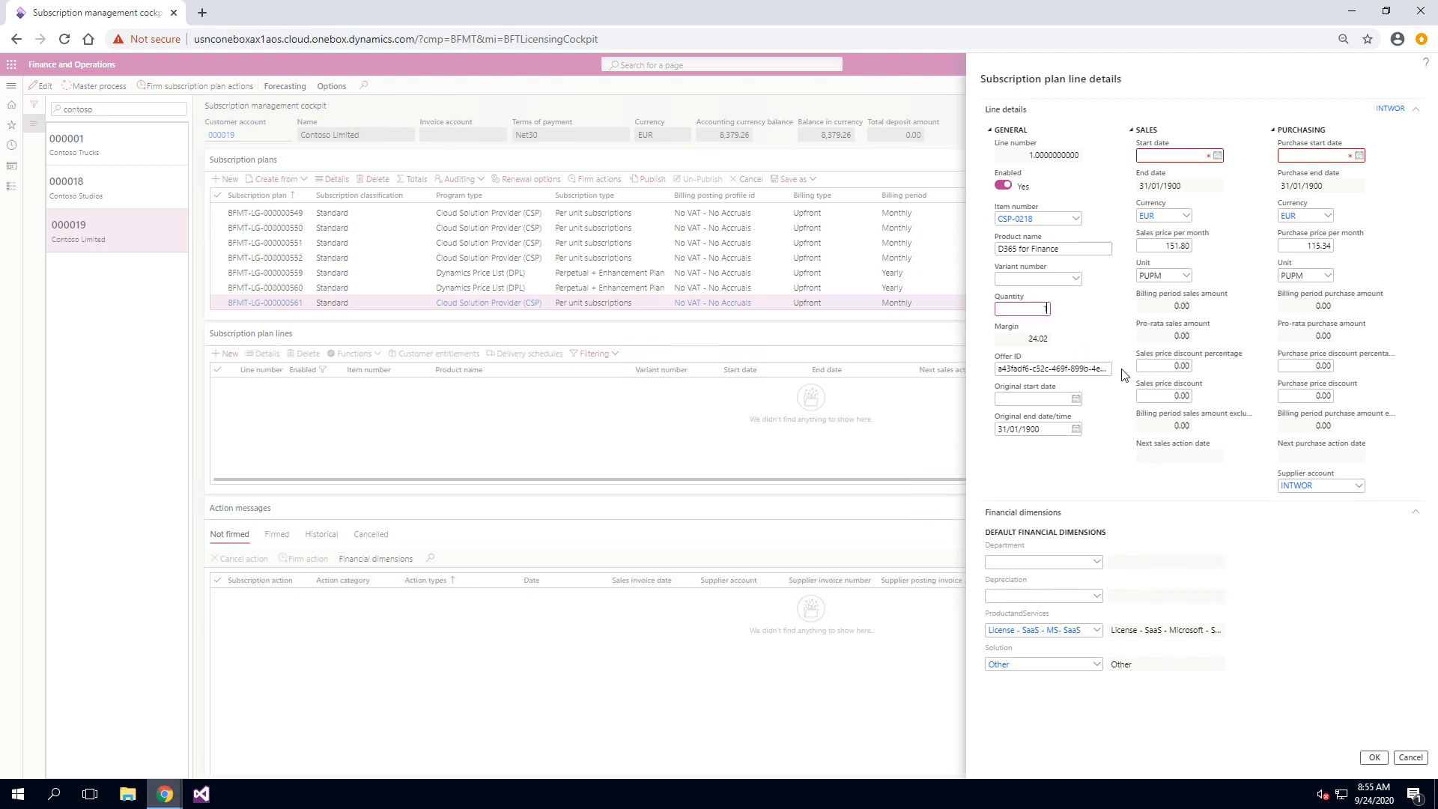
type("1")
key("Tab")
left_click(1218, 156)
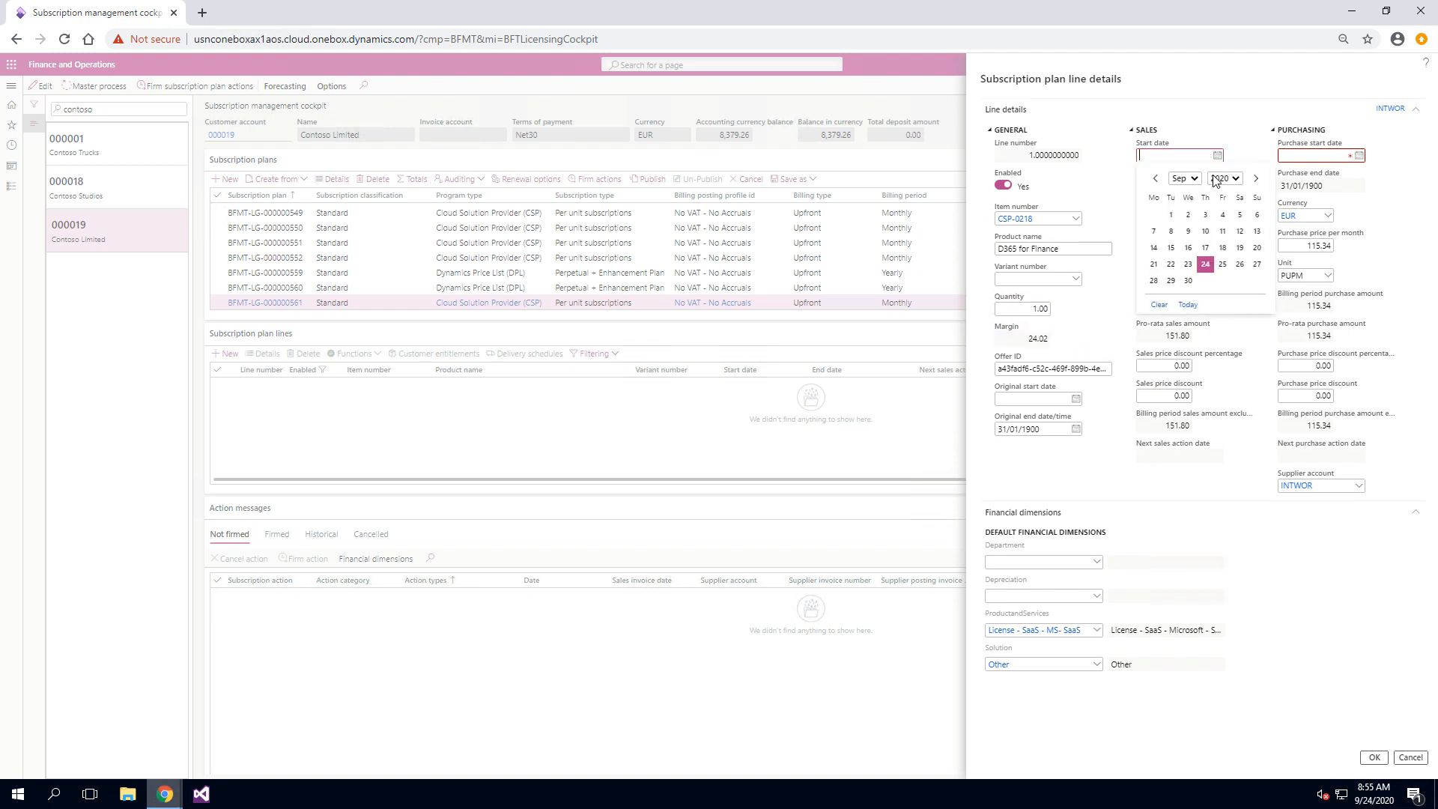
left_click(1172, 217)
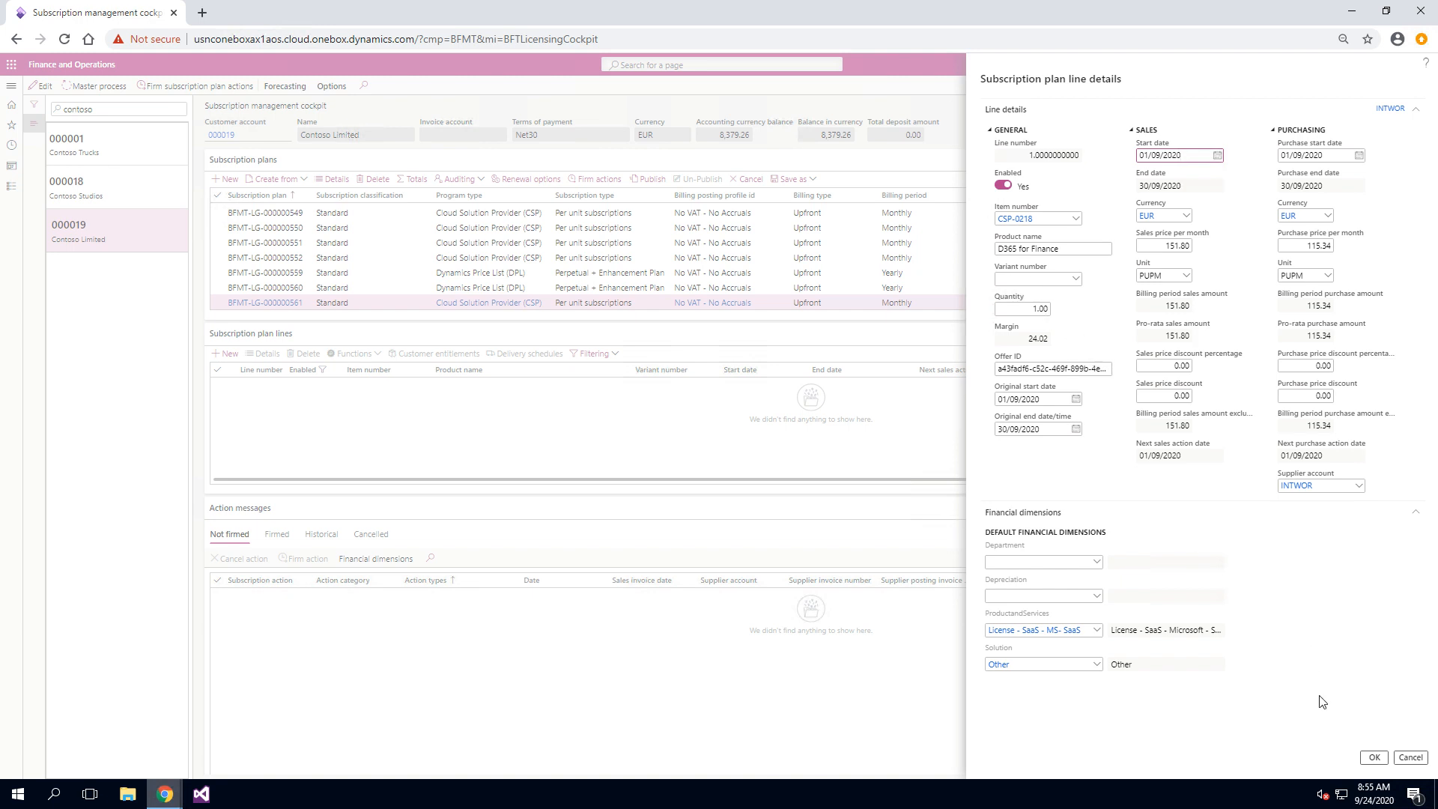
left_click(1376, 758)
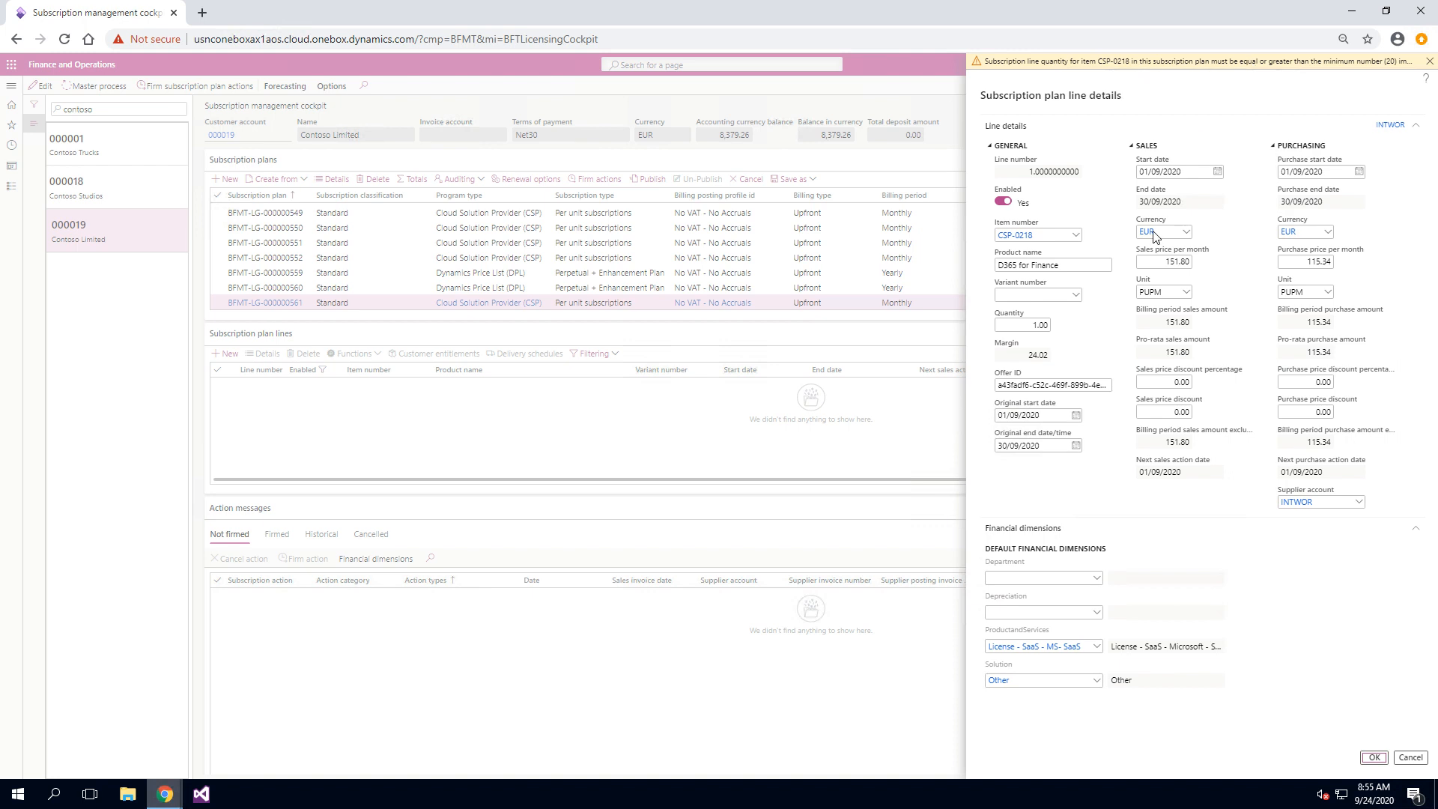
- Set the first plan line's quantity to 20 and save the line
left_click(1040, 327)
type("20")
left_click(1377, 757)
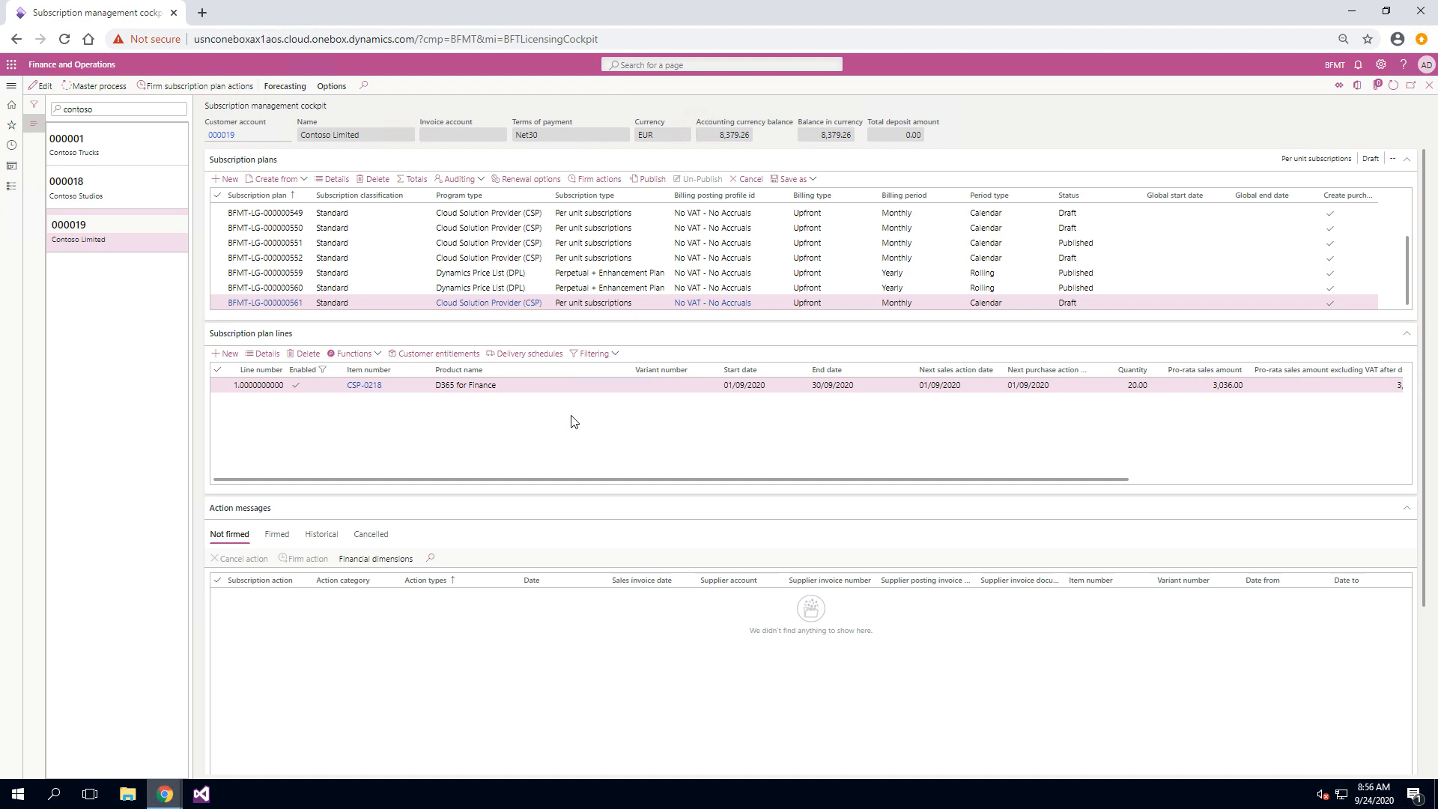
- Add a second plan line for item CSP-0218 with quantity 10 and sales start date 01/09/2020
left_click(233, 356)
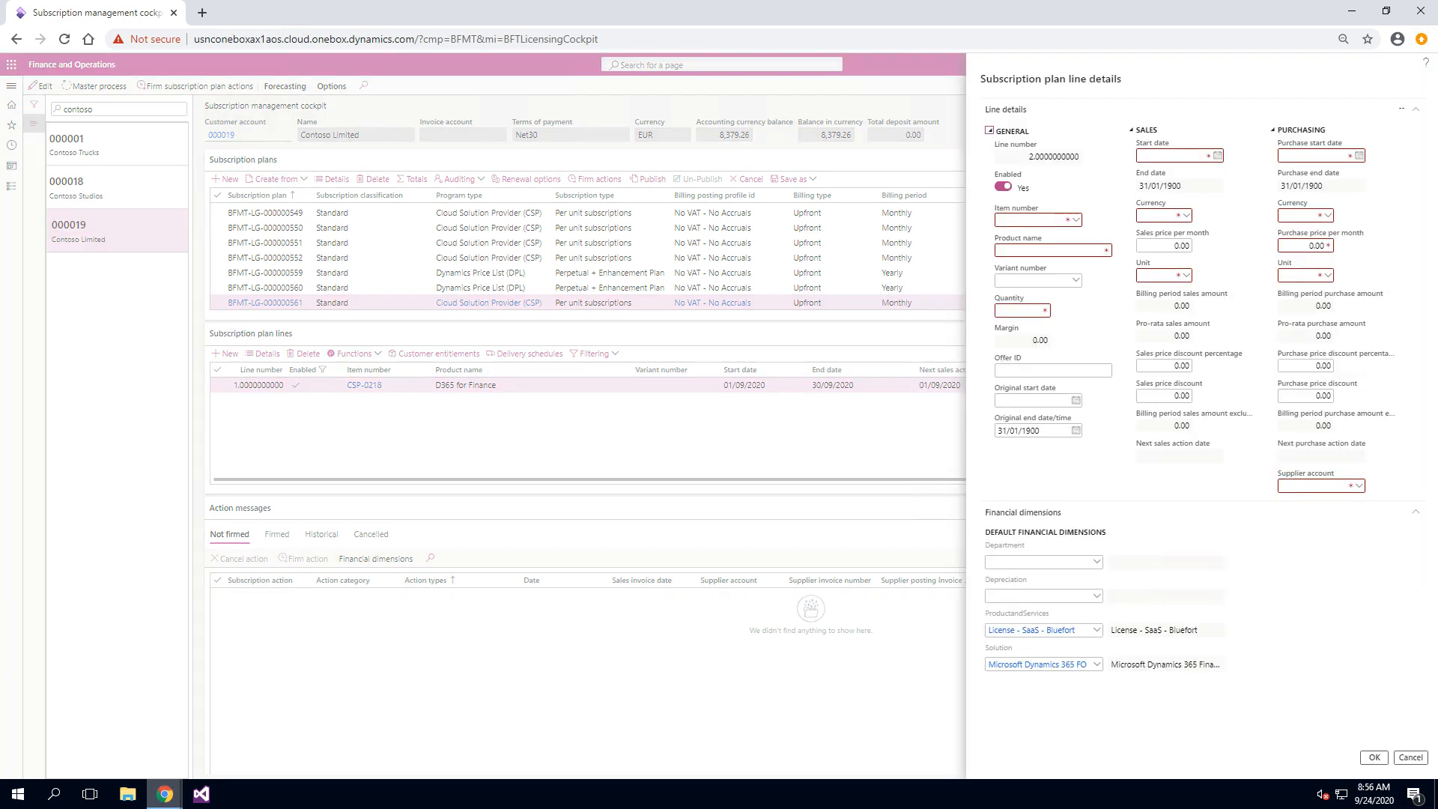
right_click(1009, 220)
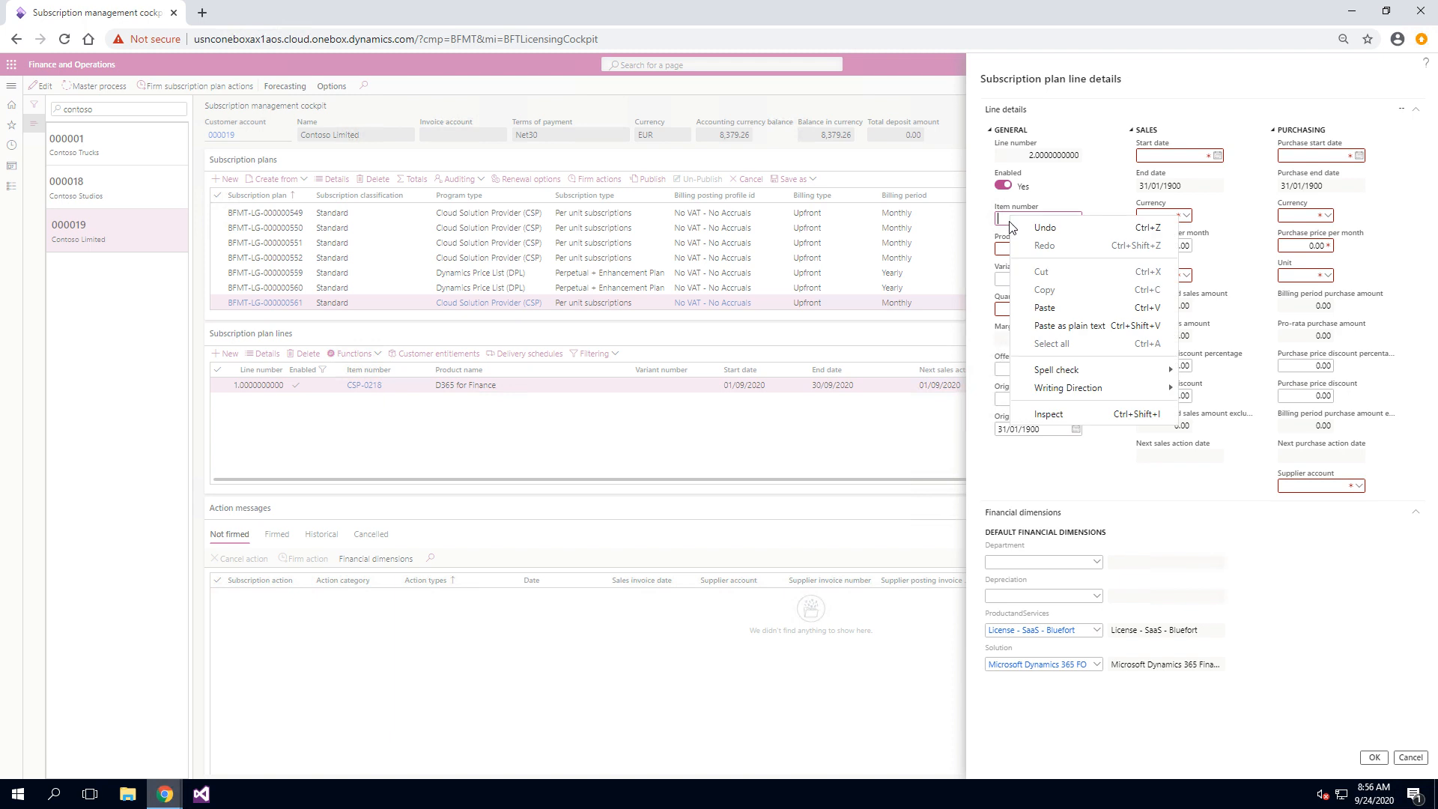
left_click(1047, 314)
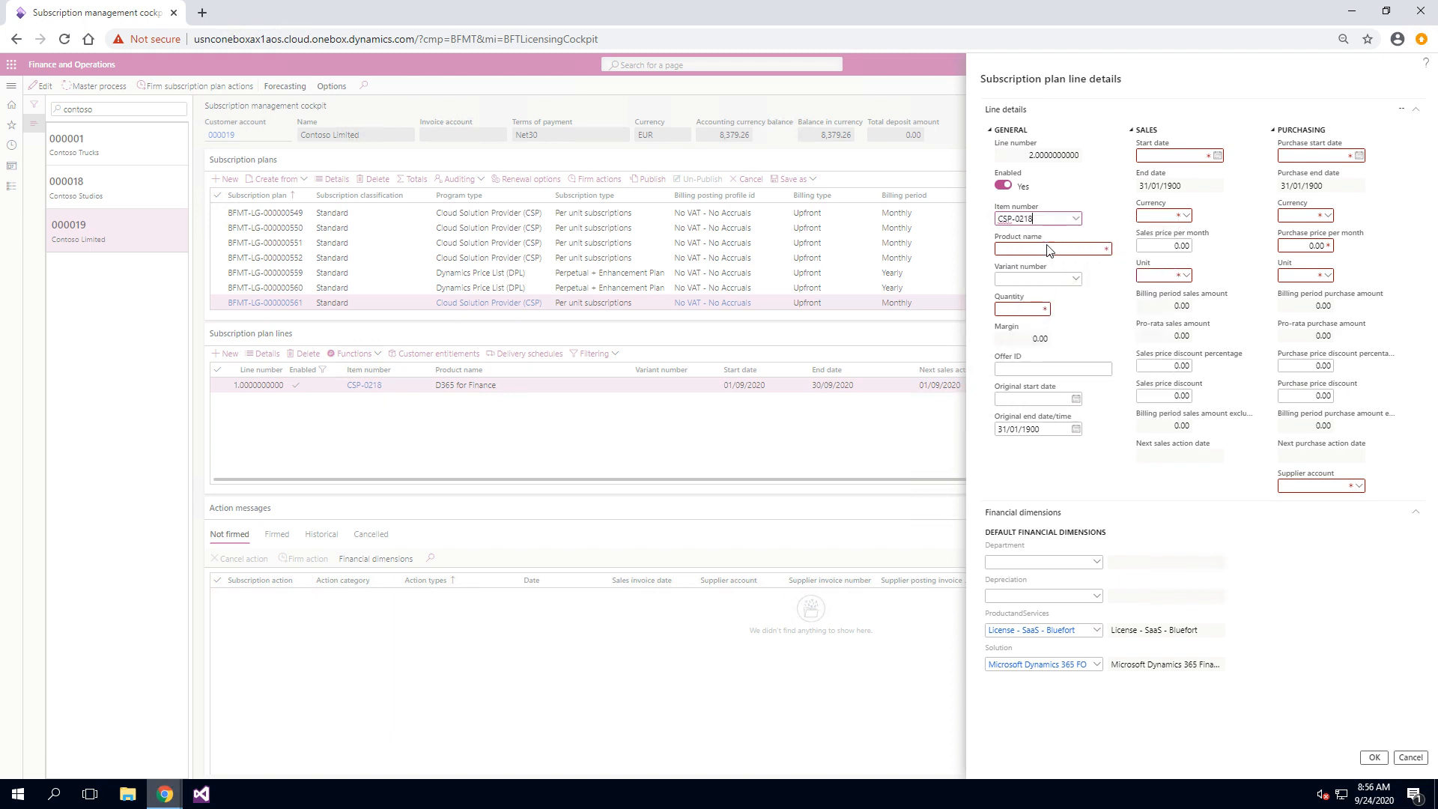
left_click(1071, 307)
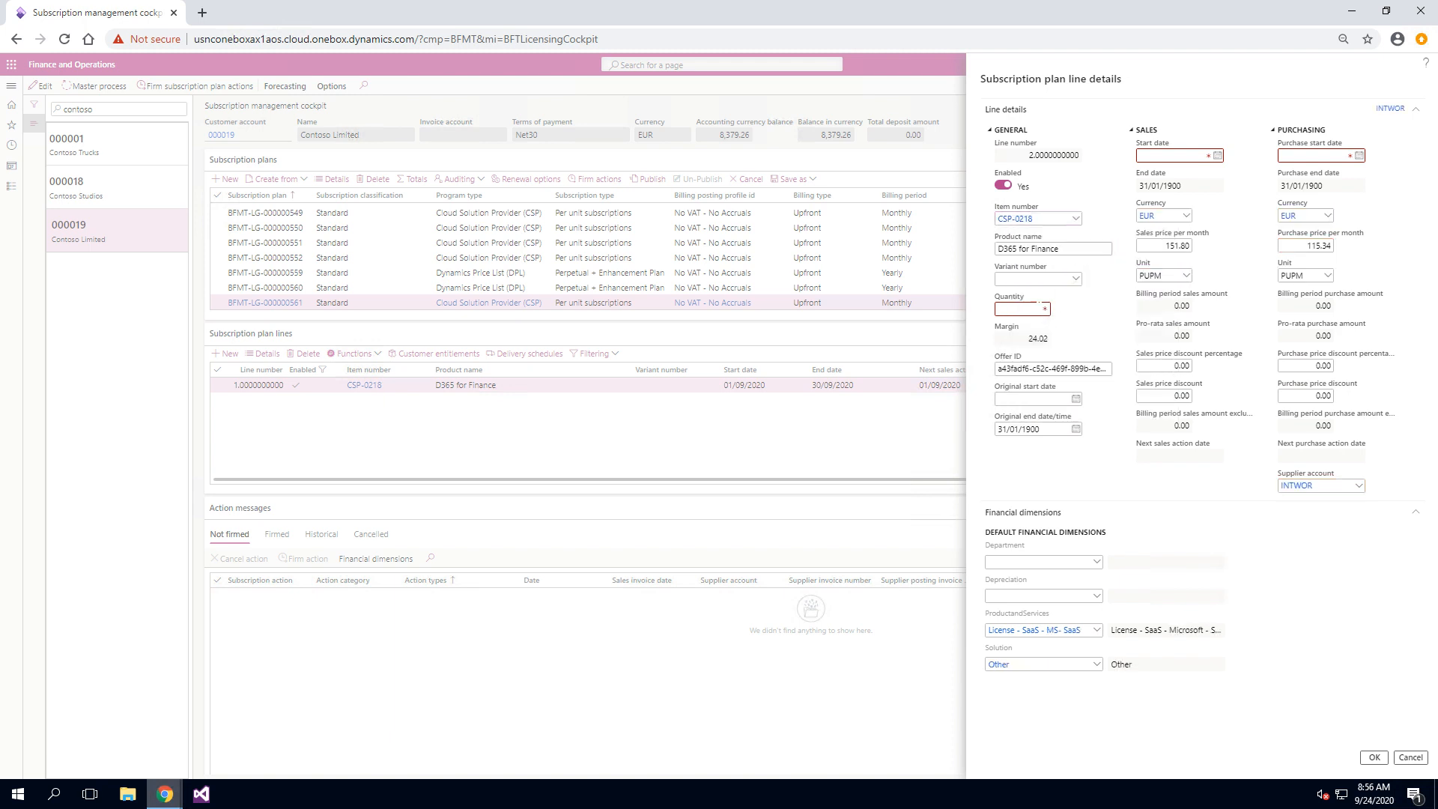
left_click(1037, 310)
type("10")
left_click(1218, 156)
left_click(1171, 215)
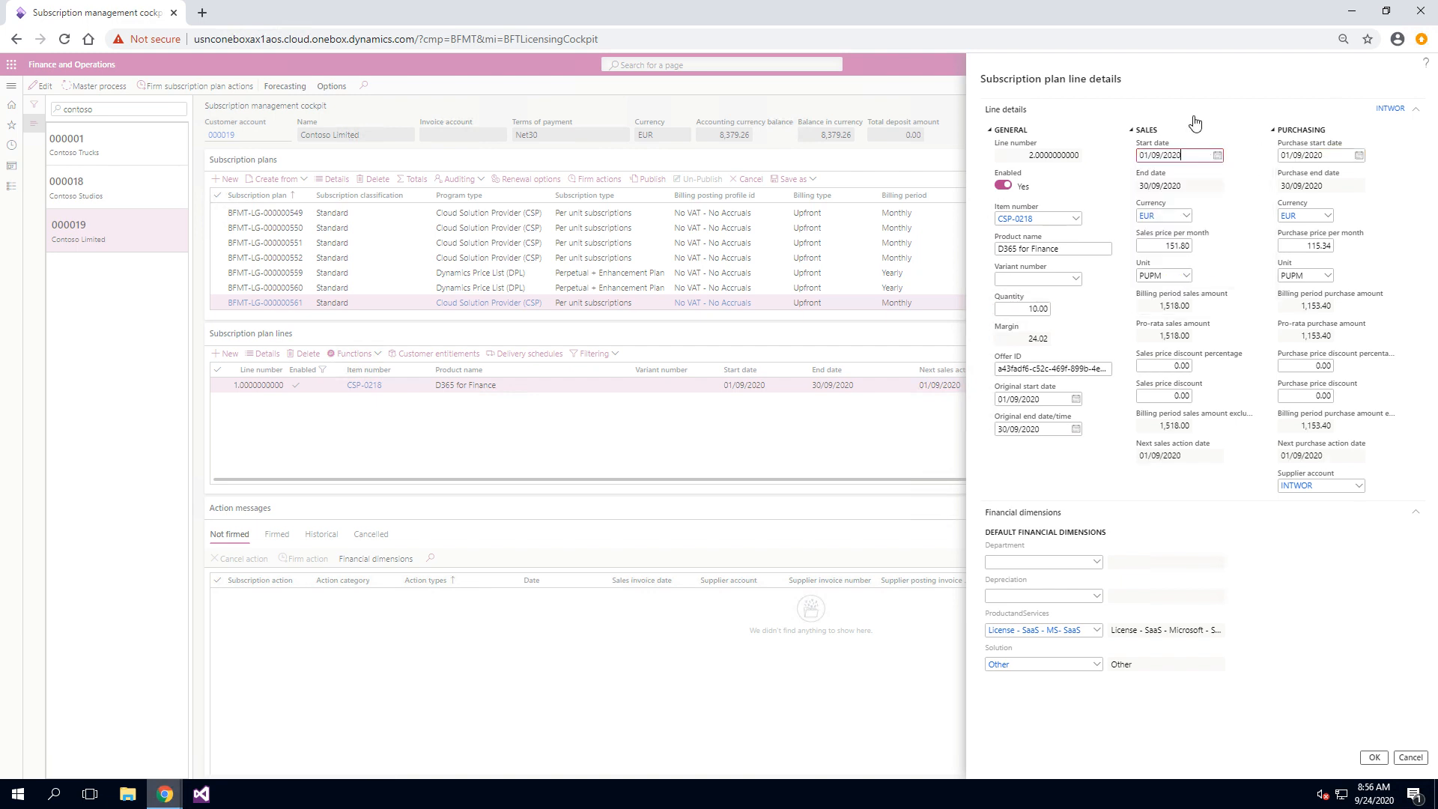
left_click(1376, 758)
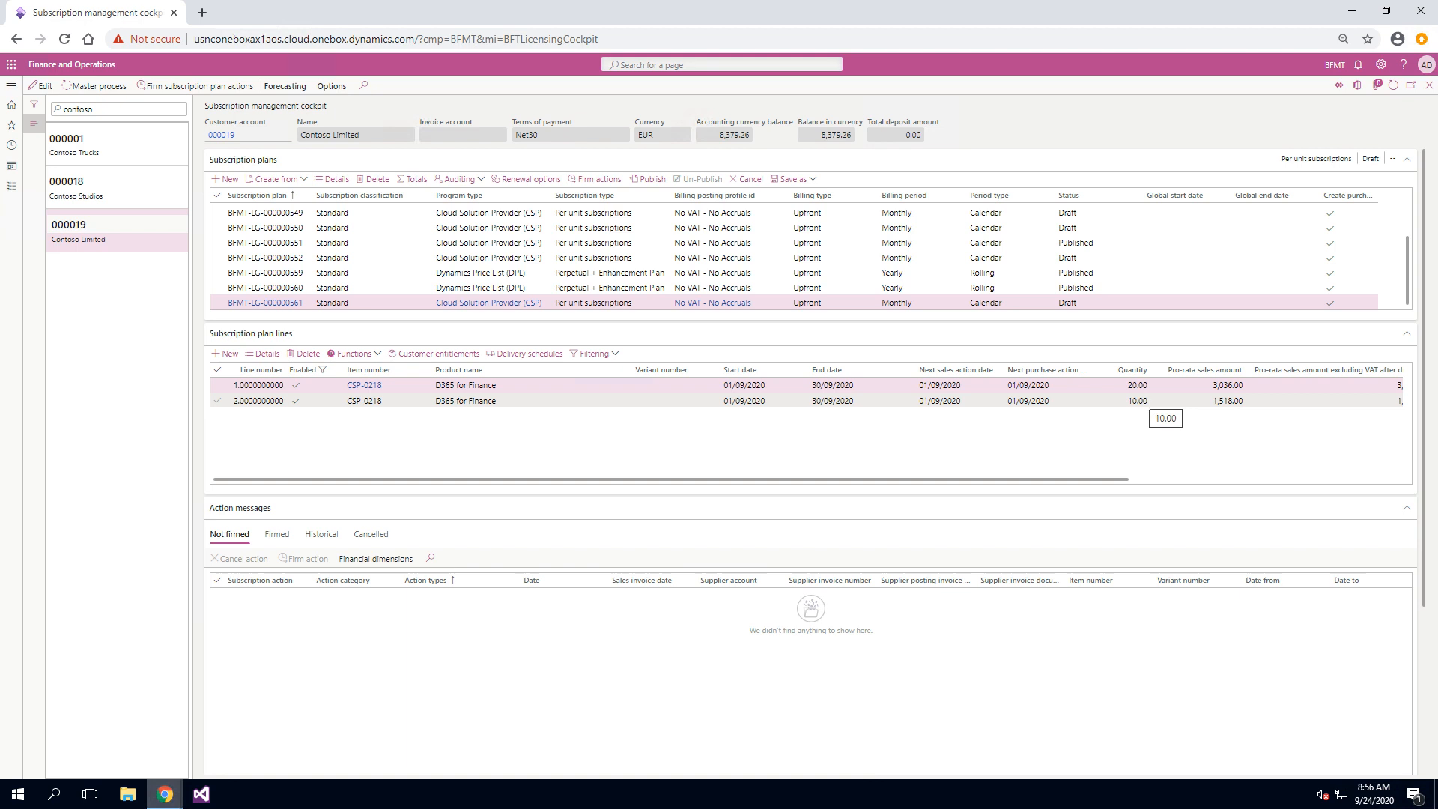
- Add a third plan line for item CSP-0218 with quantity -5 and sales start date 01/09/2020
left_click(229, 355)
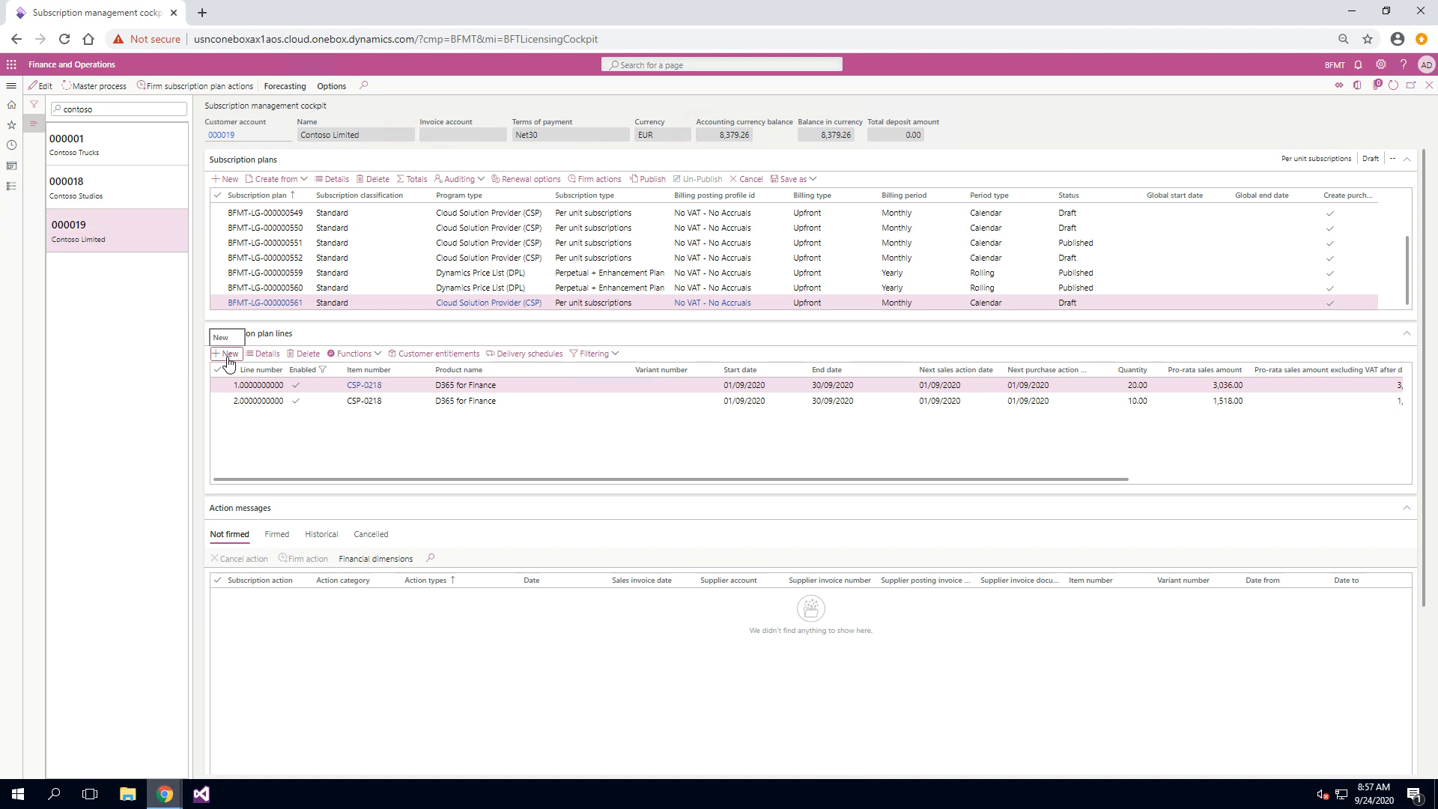
left_click(229, 360)
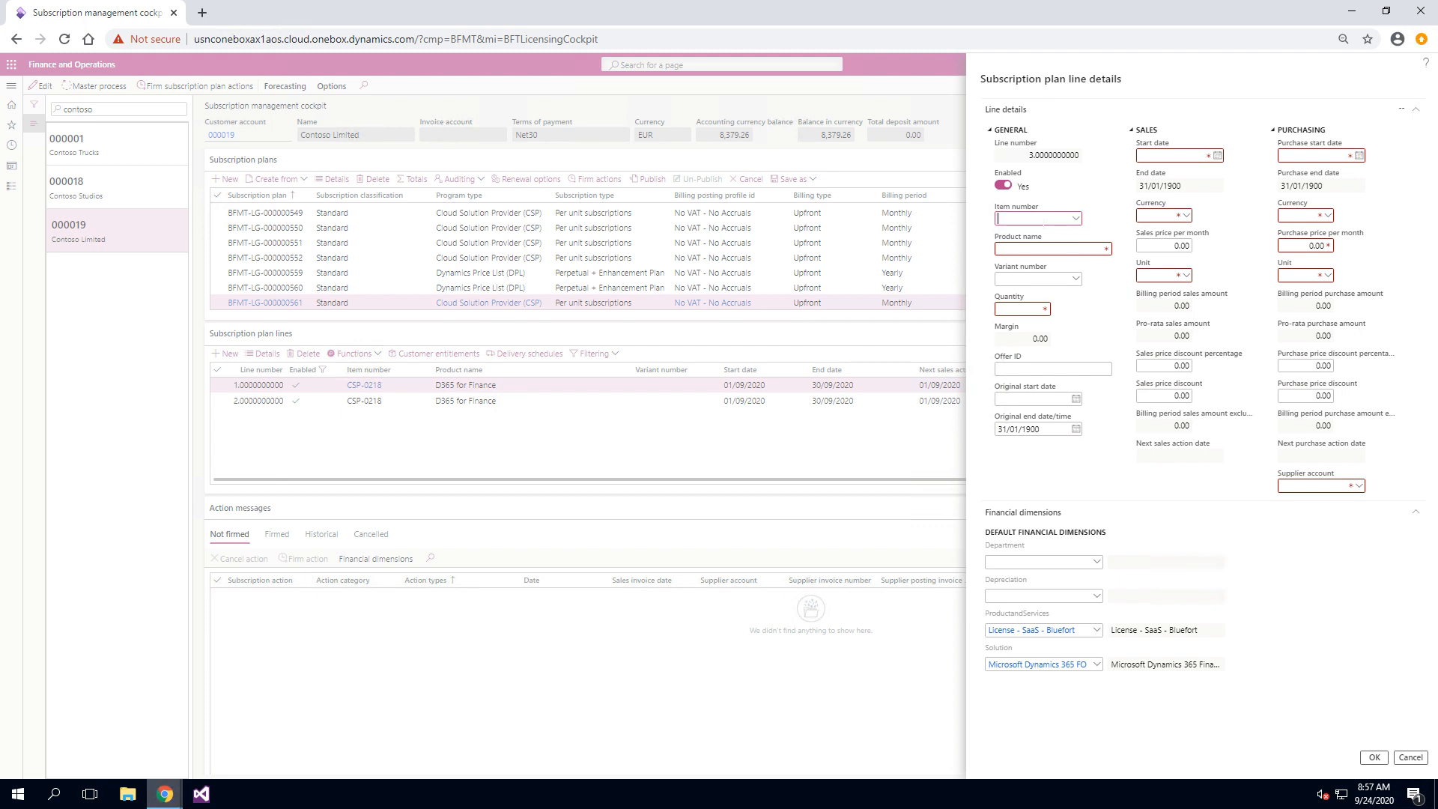
type("CSP-0218")
key("Tab")
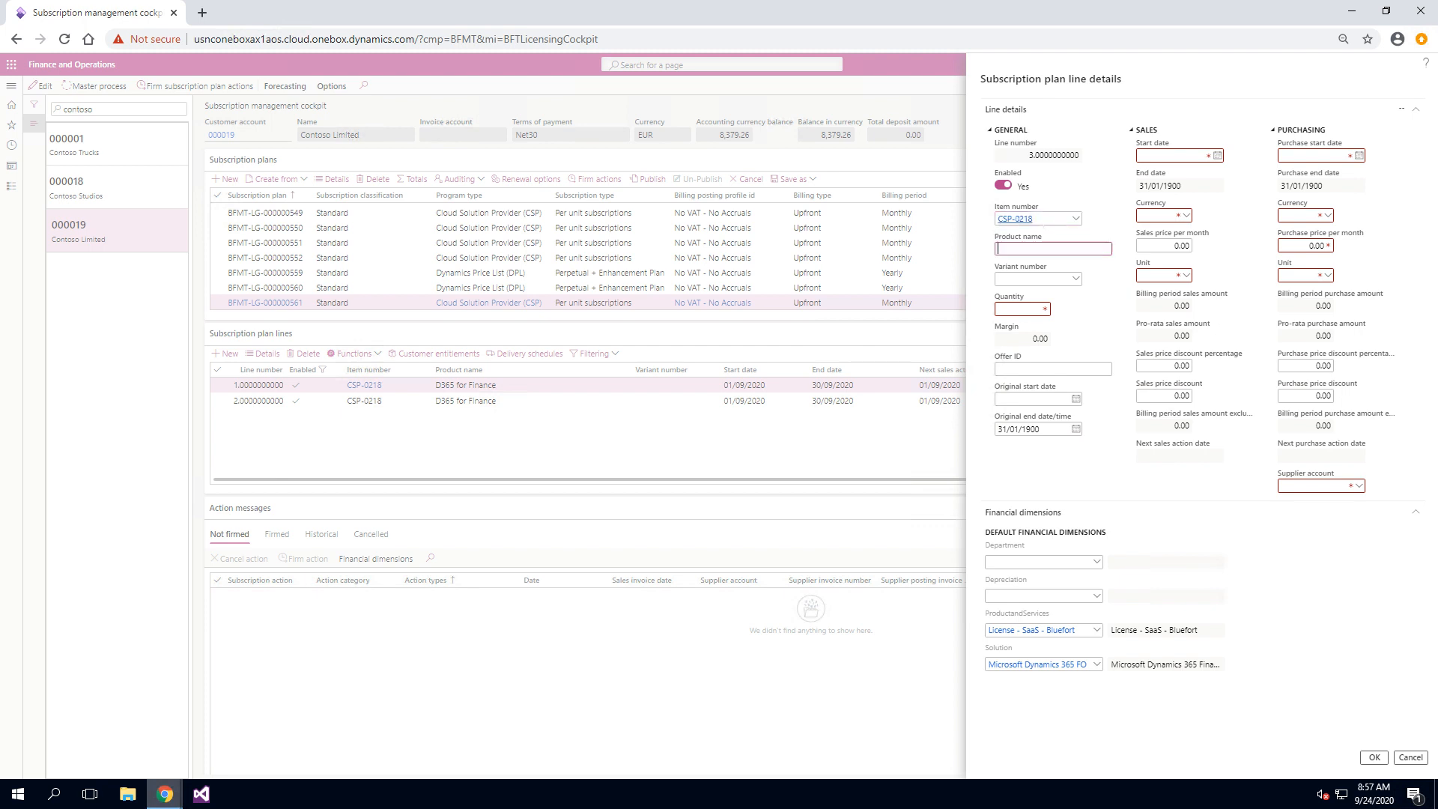
key("Tab")
key("Tab")
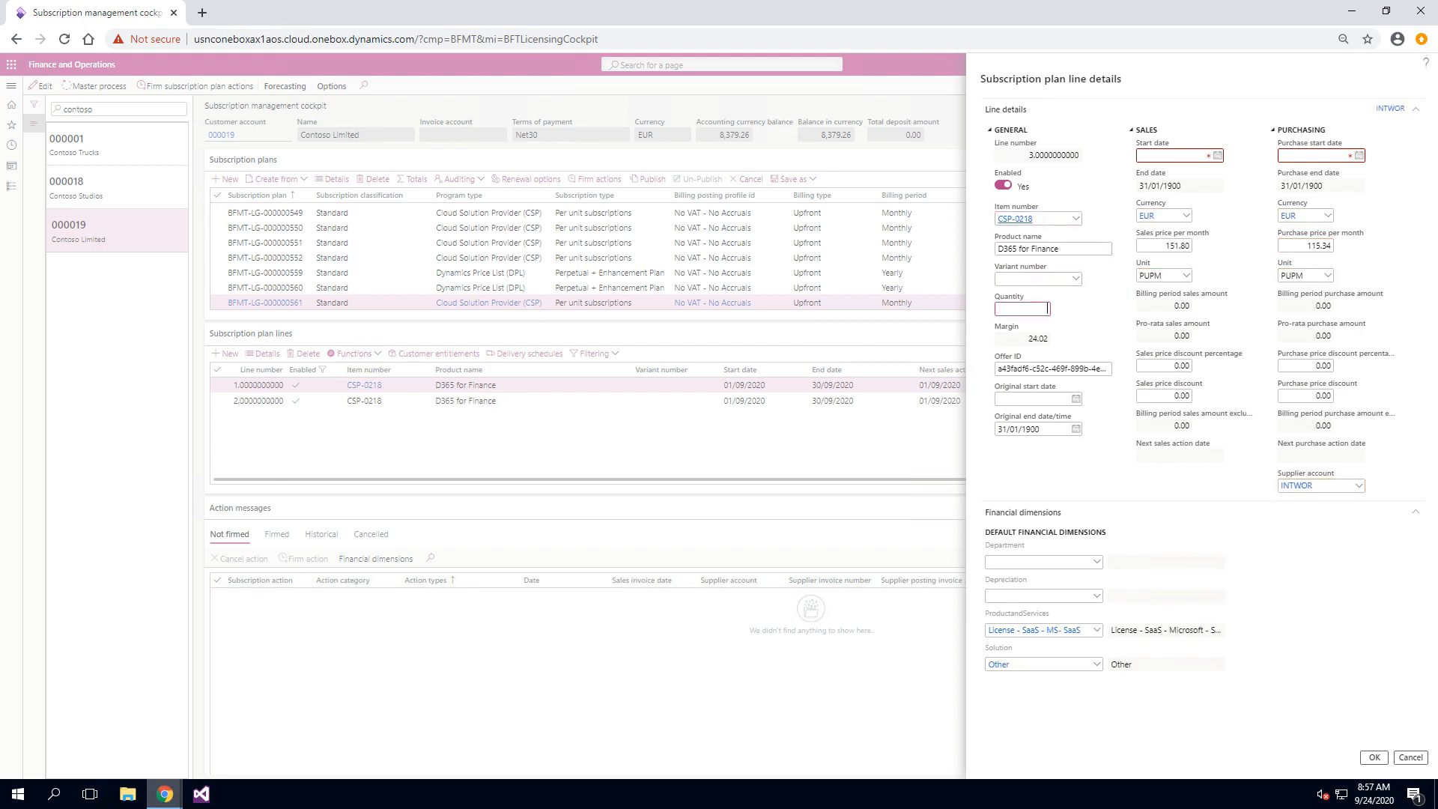
key("Tab")
left_click(1219, 155)
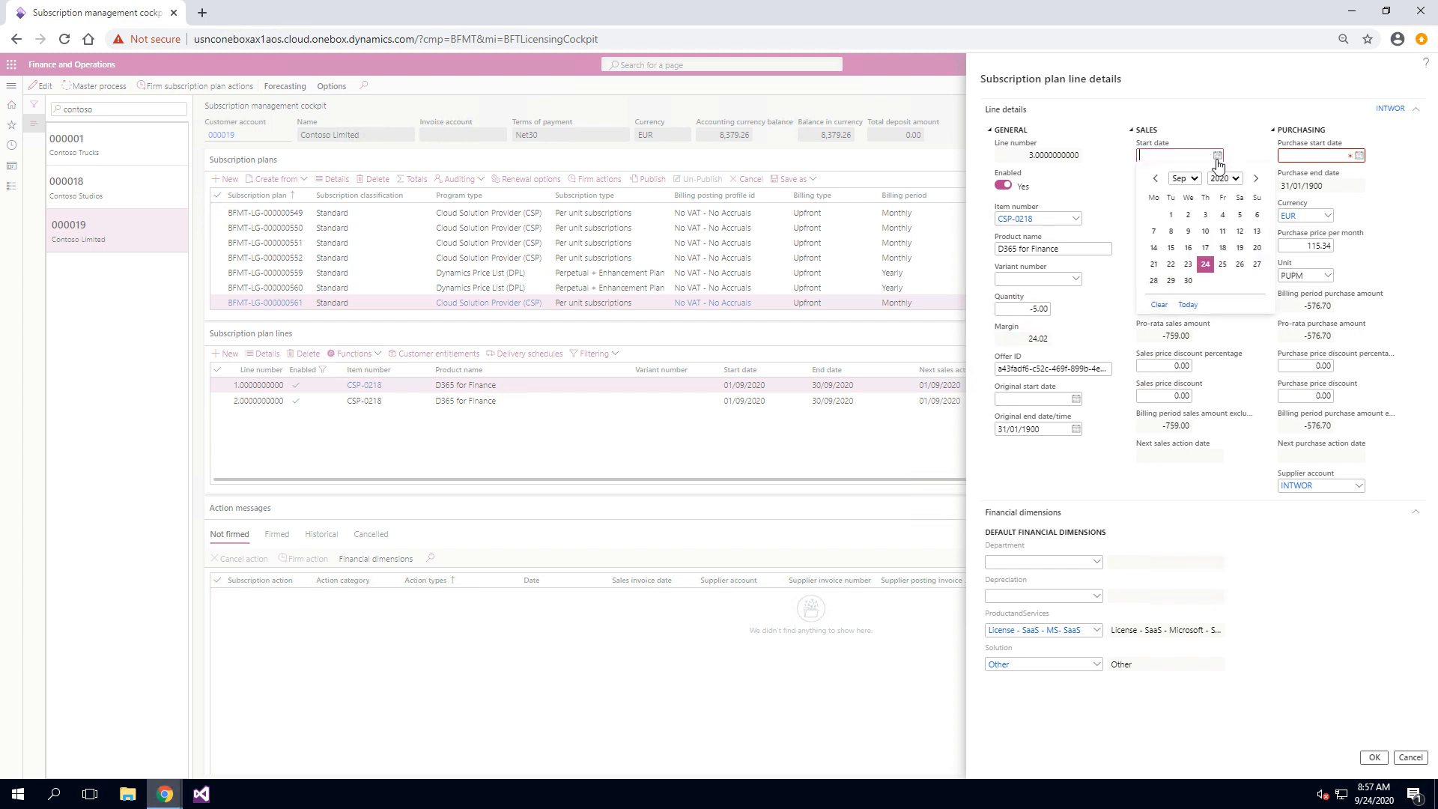
left_click(1167, 210)
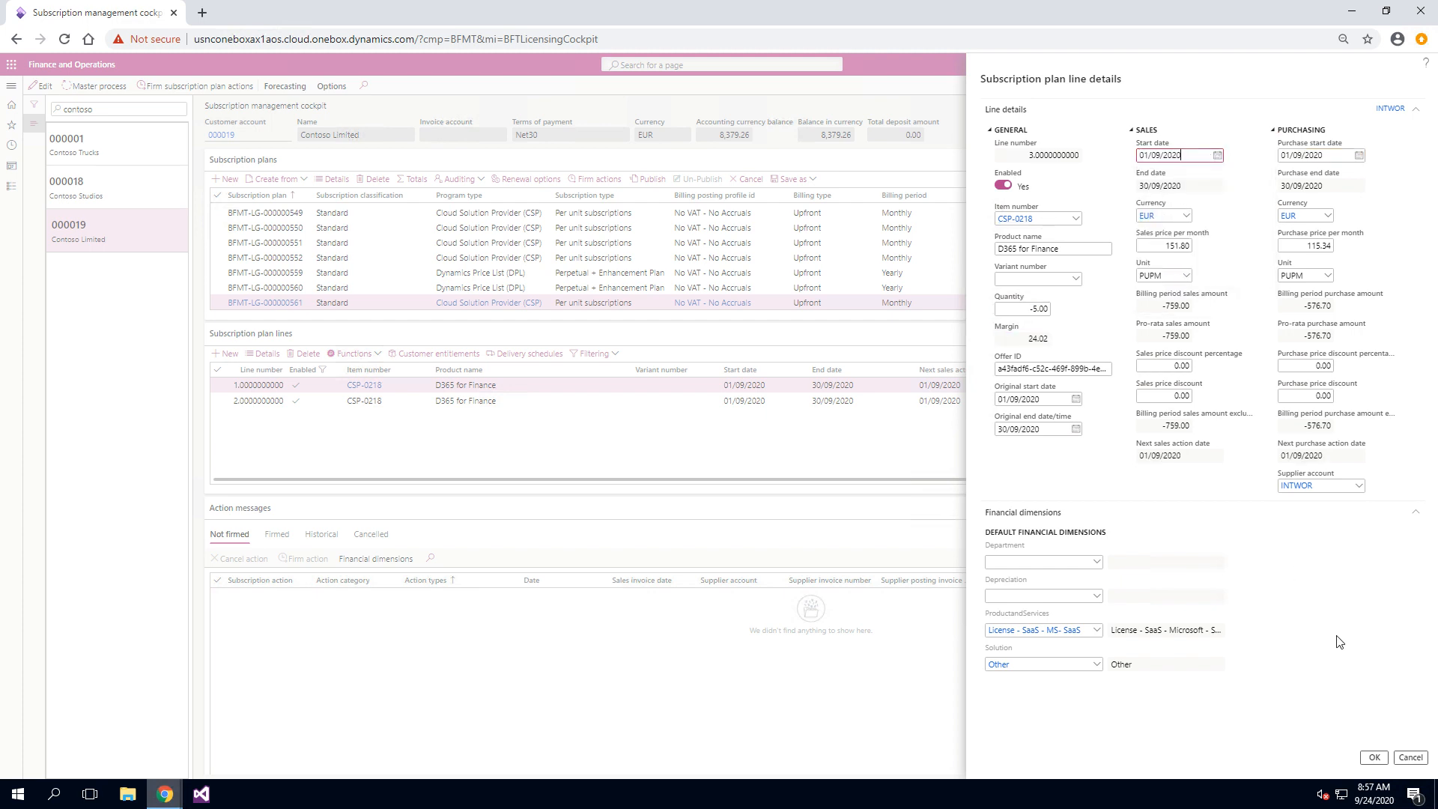
left_click(1374, 758)
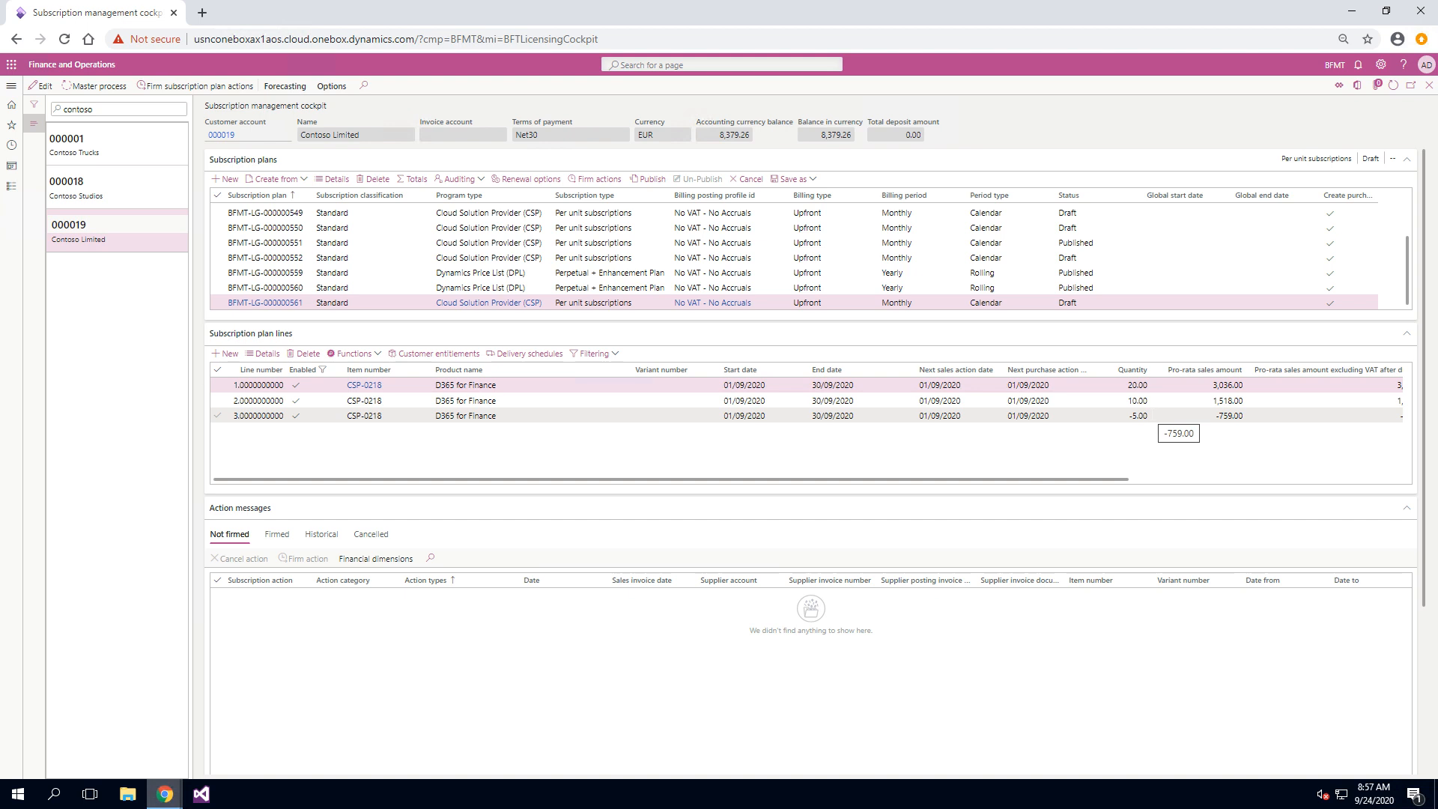
- Publish the Cloud Solution Provider subscription plan and un-publish it again
left_click(659, 182)
left_click(836, 381)
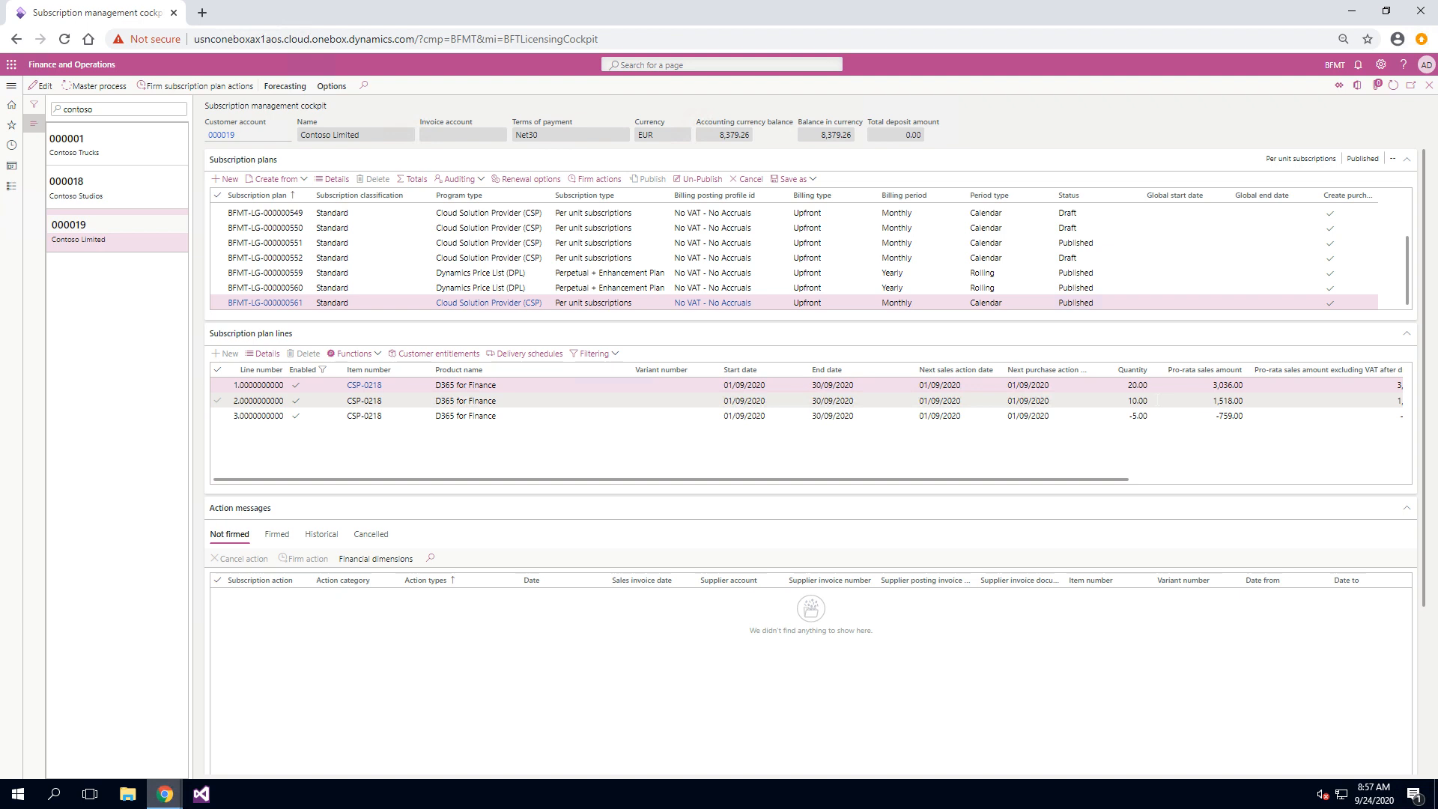
left_click(707, 180)
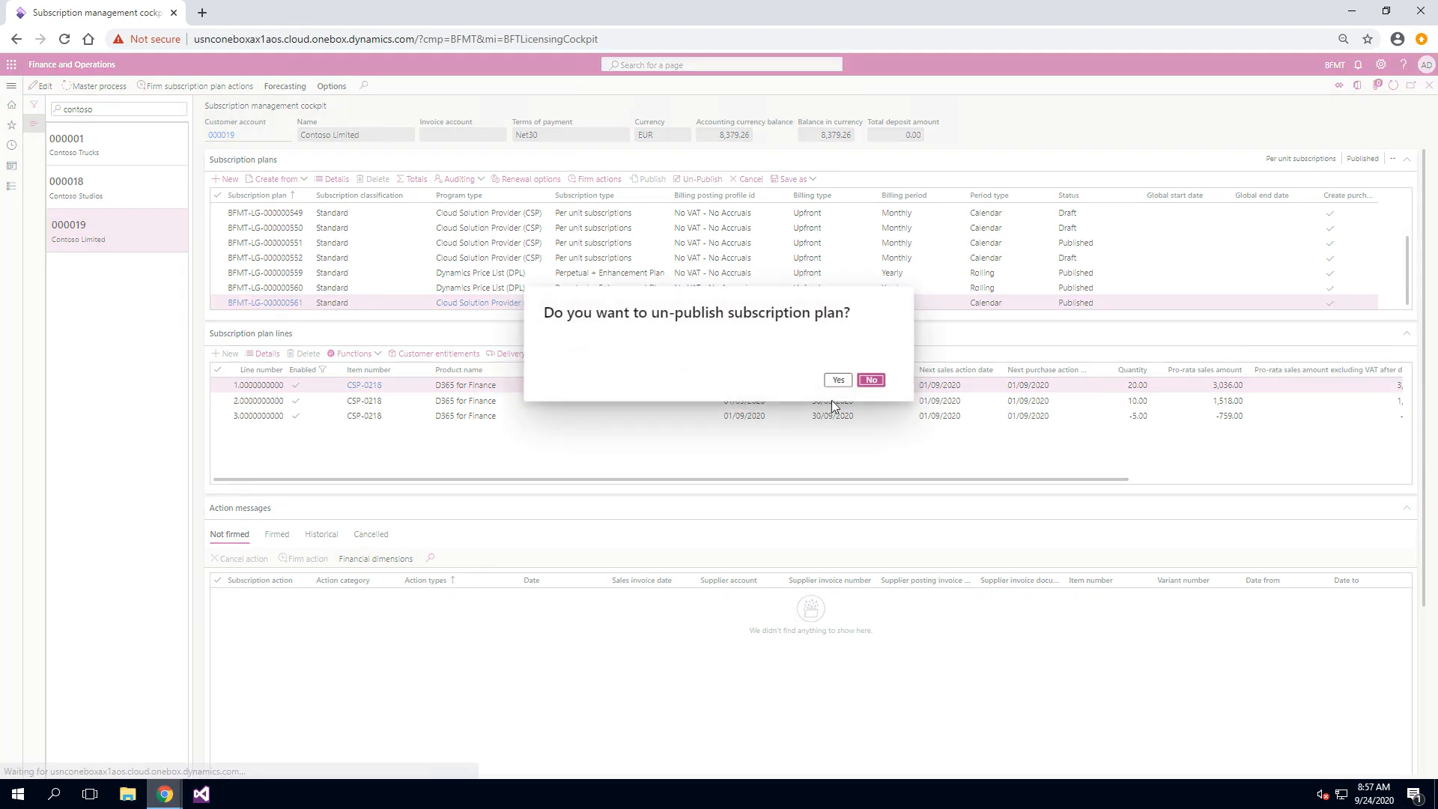
left_click(838, 380)
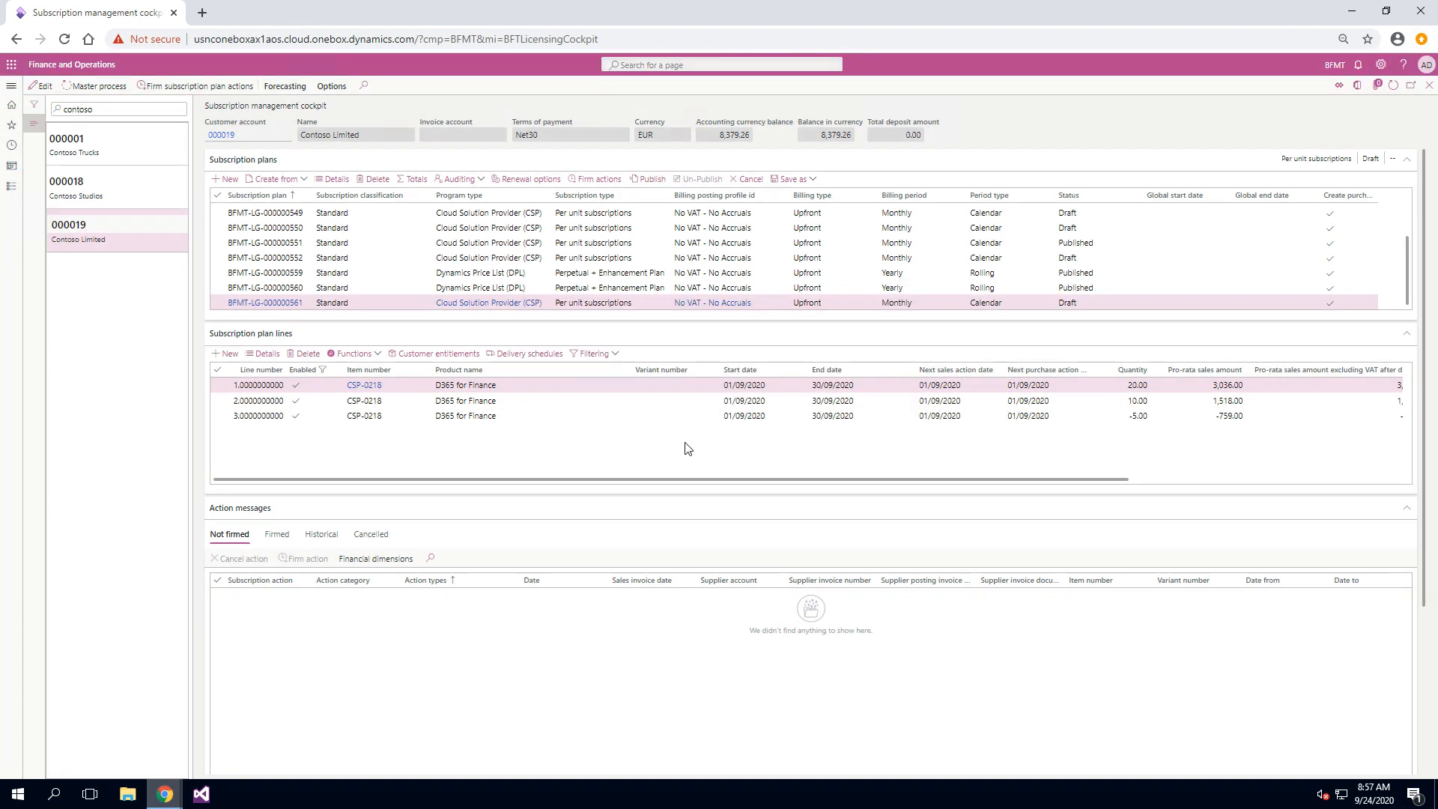
- Deactivate the first plan line with reason code SubCancel and show all plan lines, including deactivated ones
left_click(367, 355)
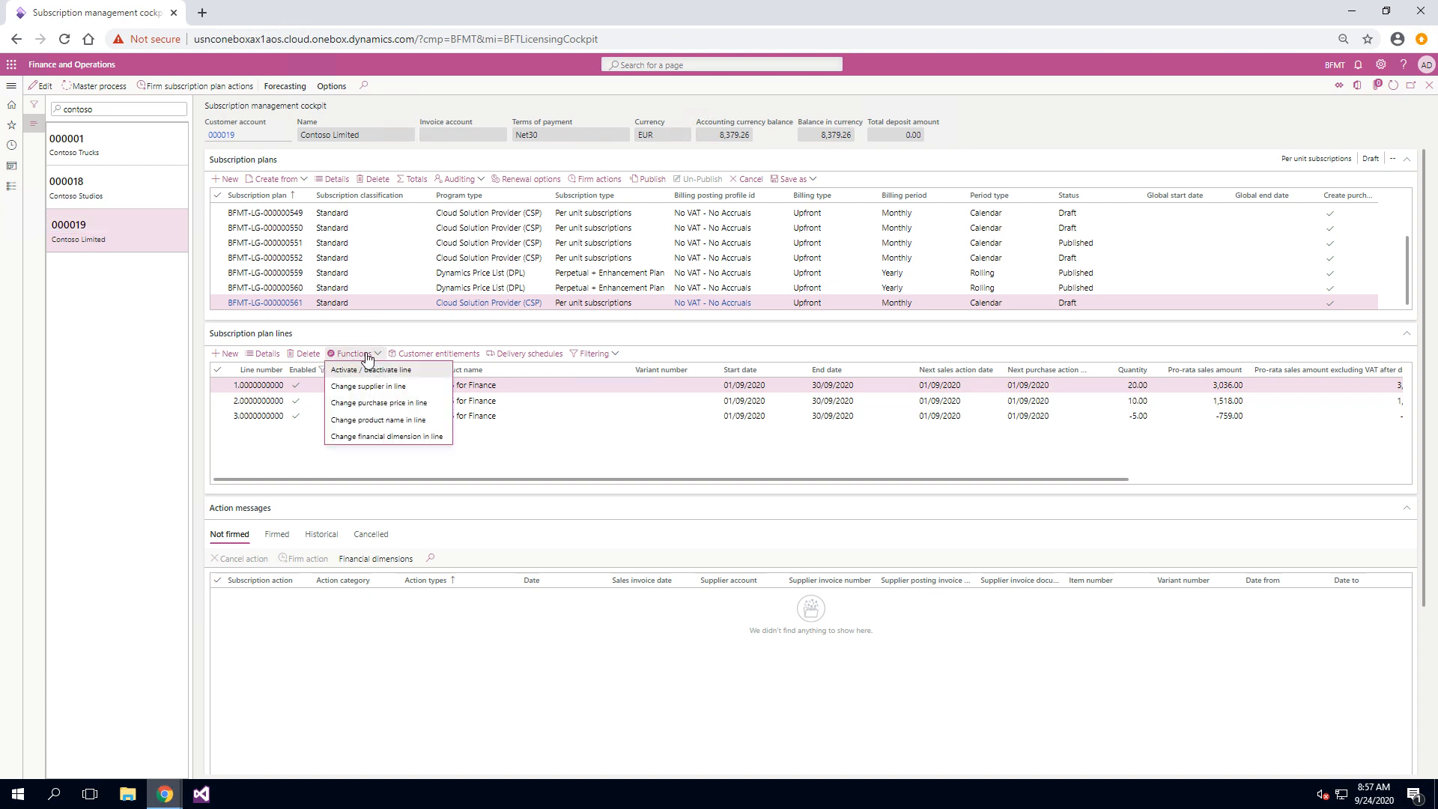
left_click(365, 372)
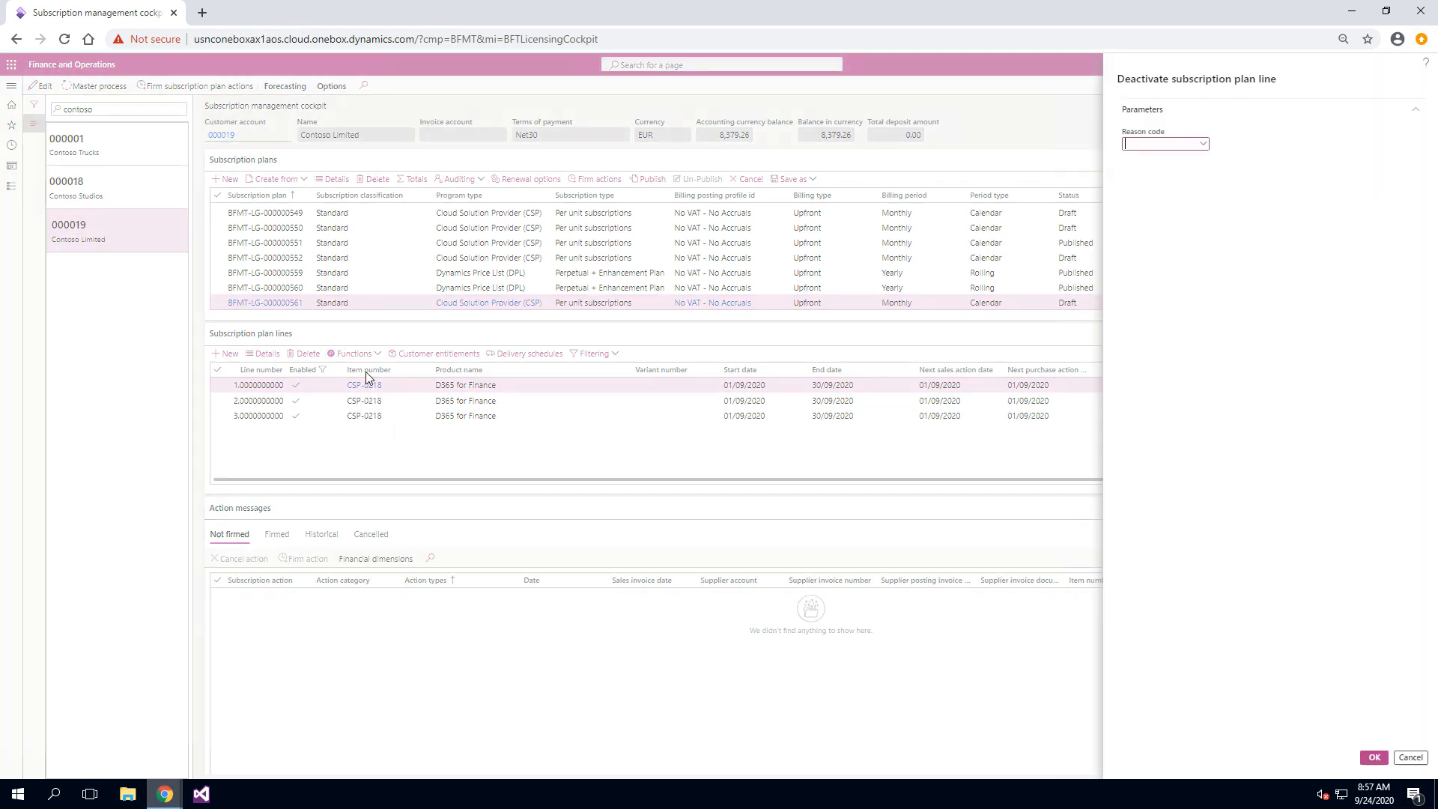
left_click(1202, 144)
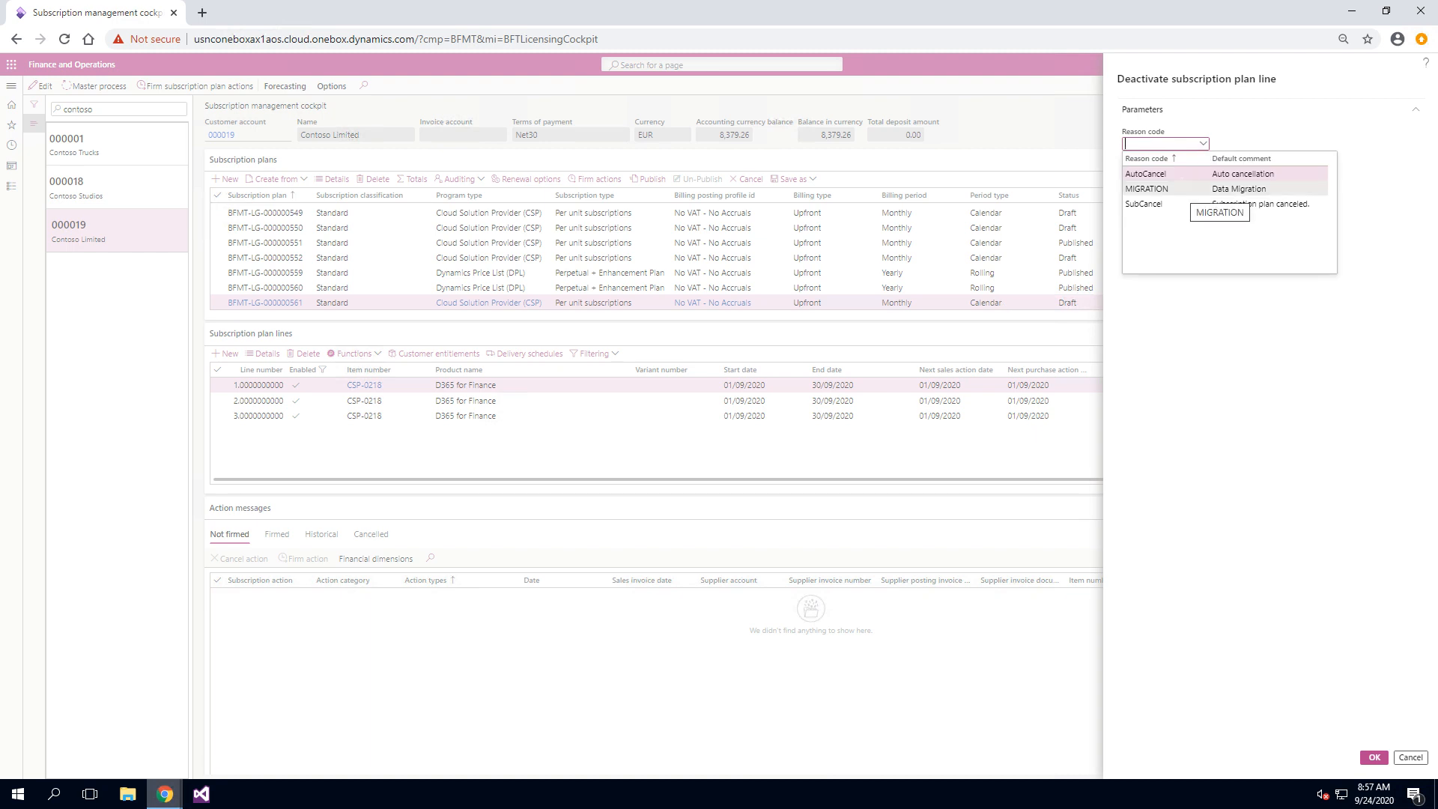
left_click(1173, 206)
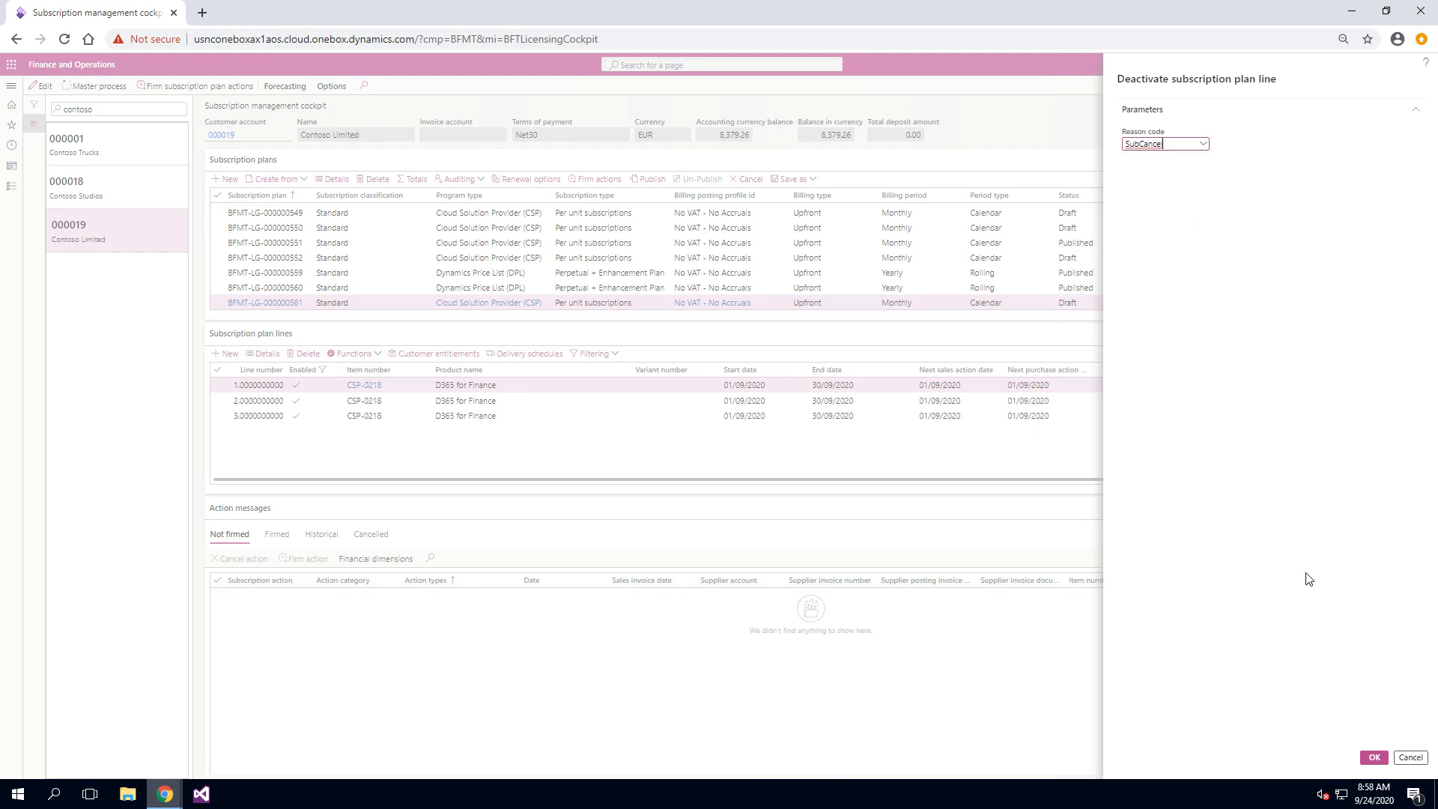
left_click(1372, 757)
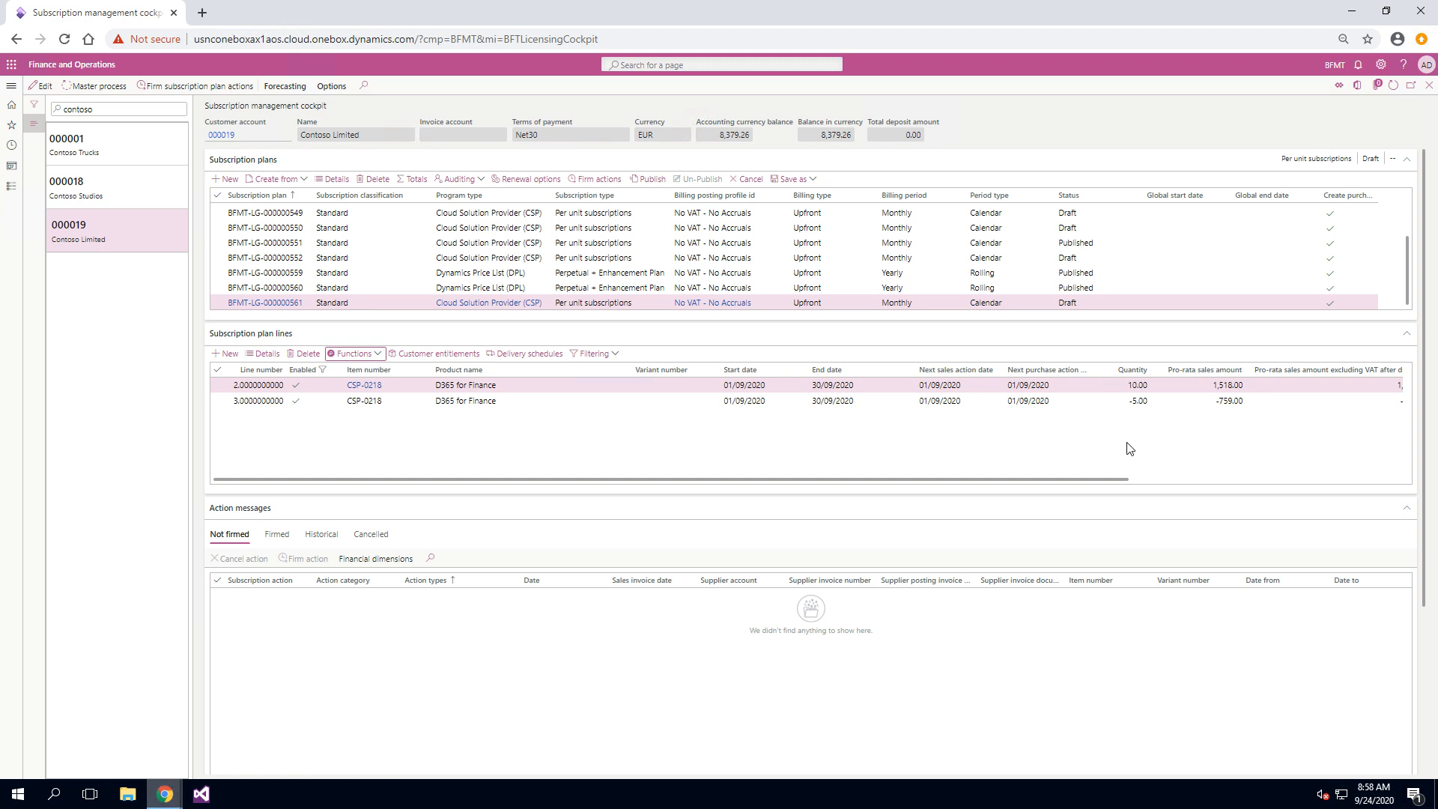
left_click(615, 361)
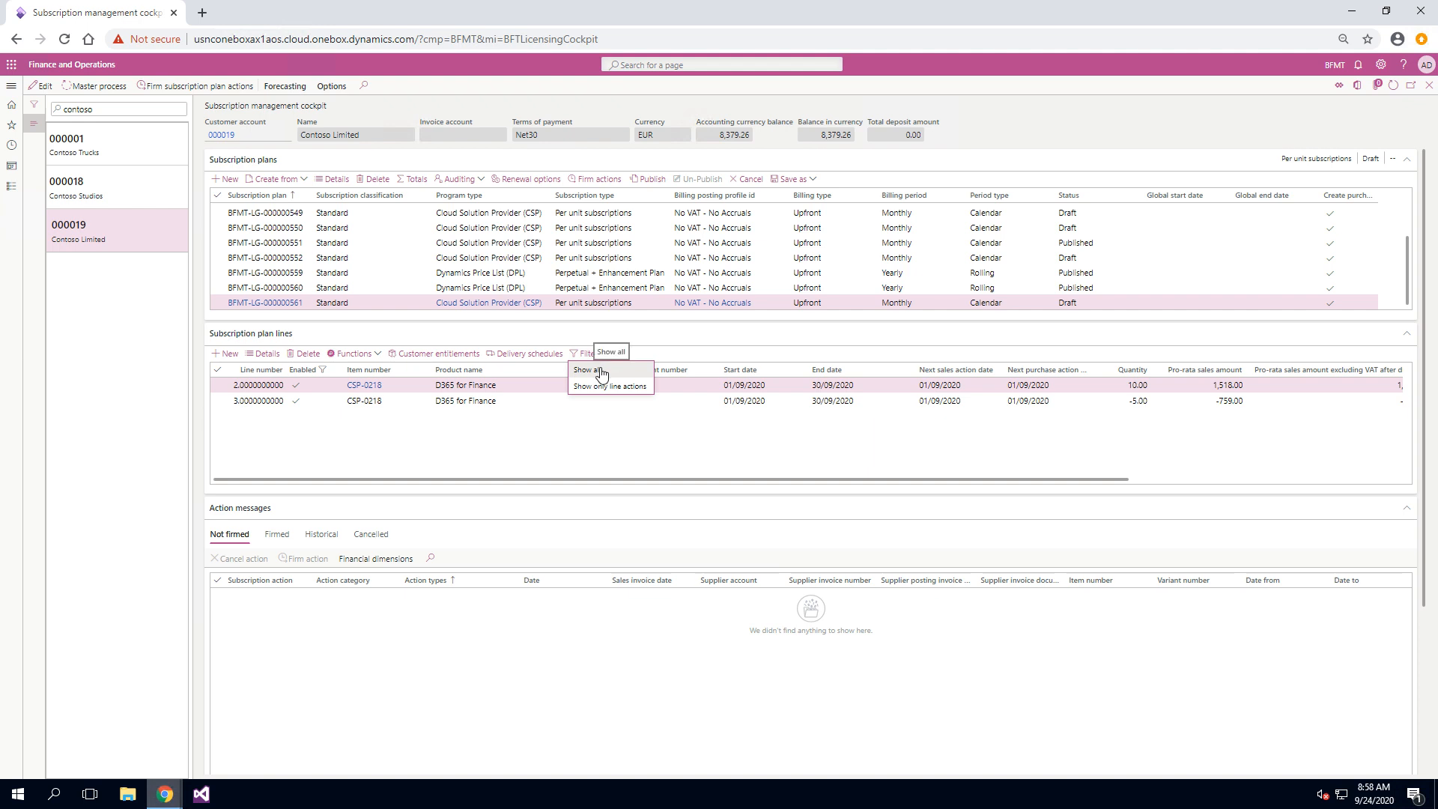
left_click(601, 370)
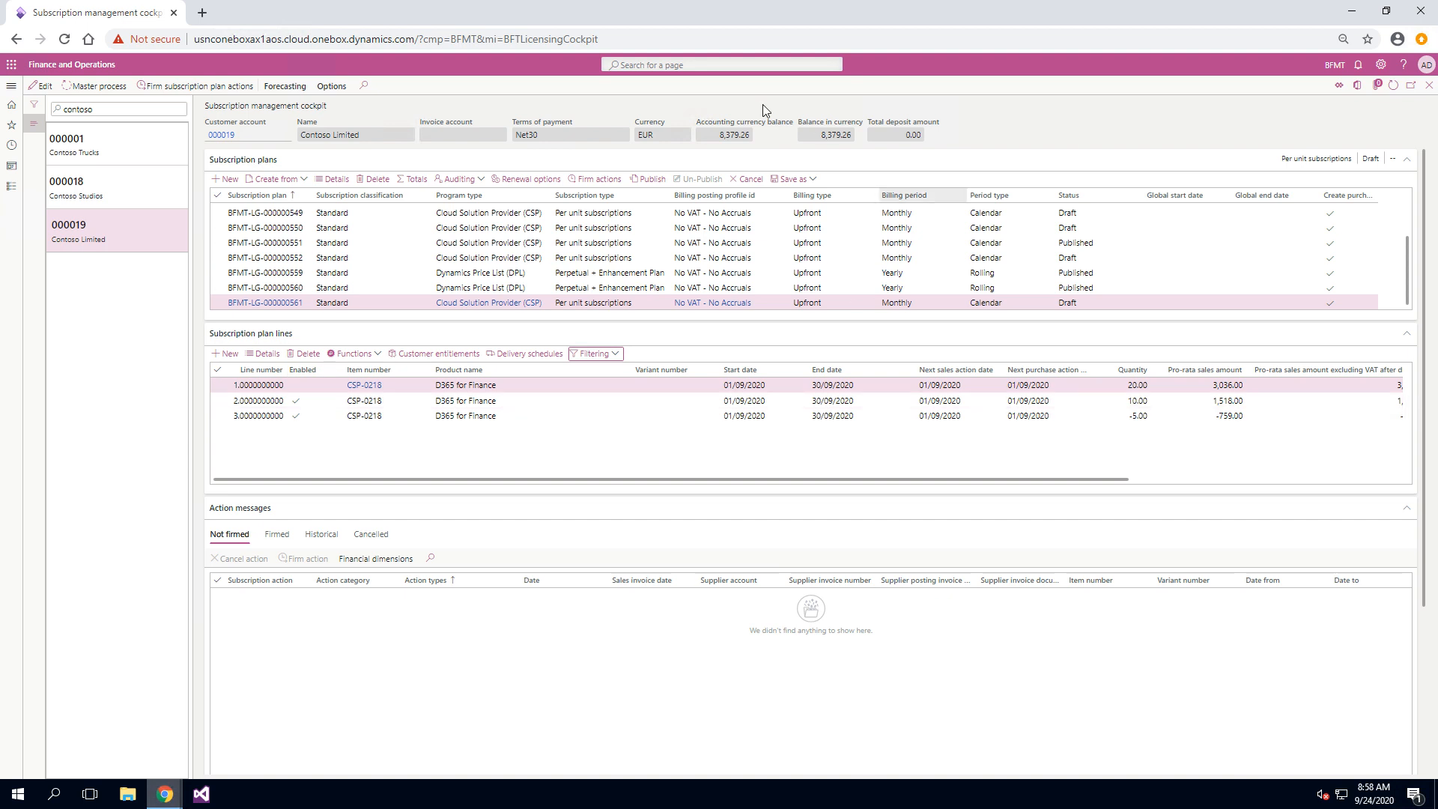
- Try to publish the subscription plan with its first line deactivated, expand the publishing messages to read them, and dismiss them
left_click(649, 186)
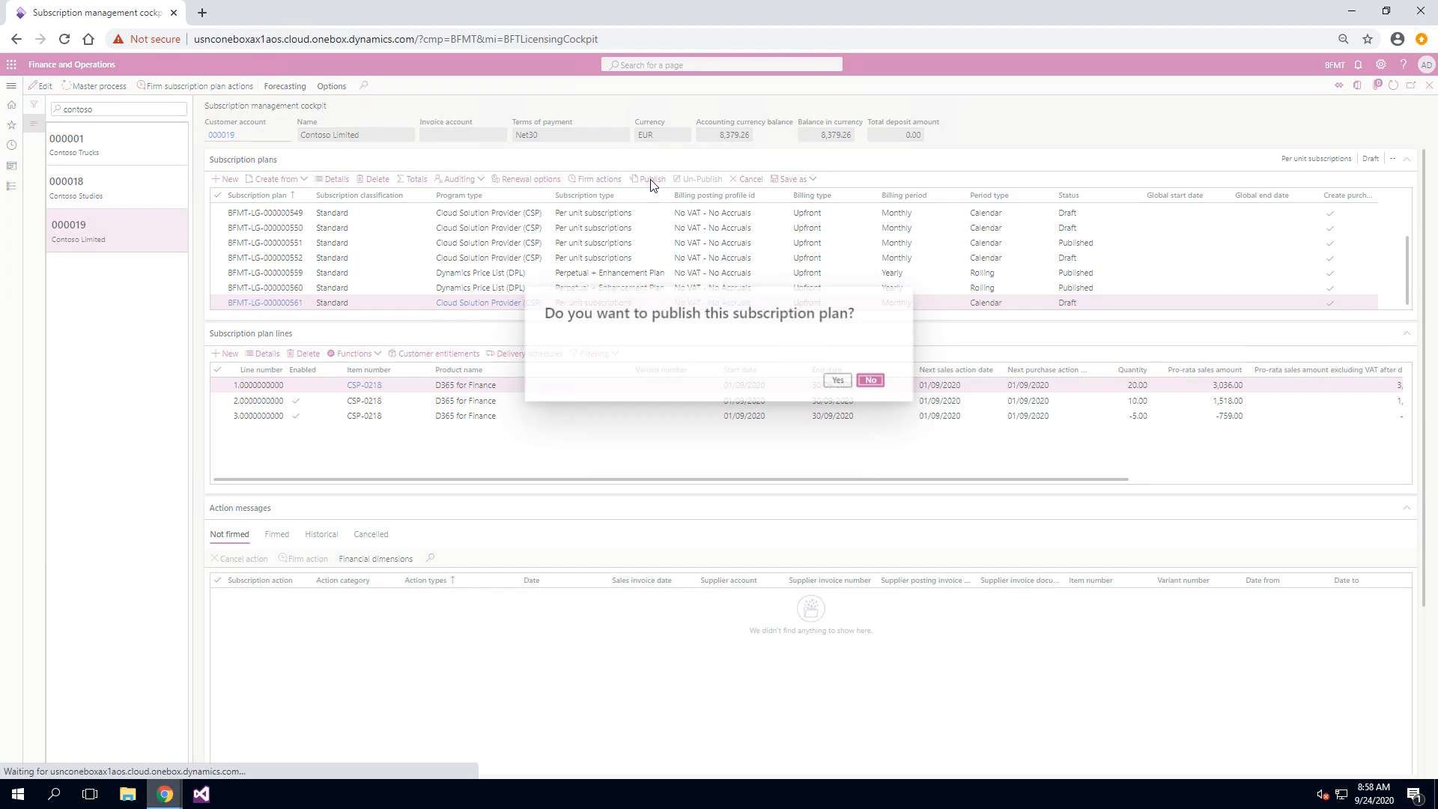
left_click(839, 380)
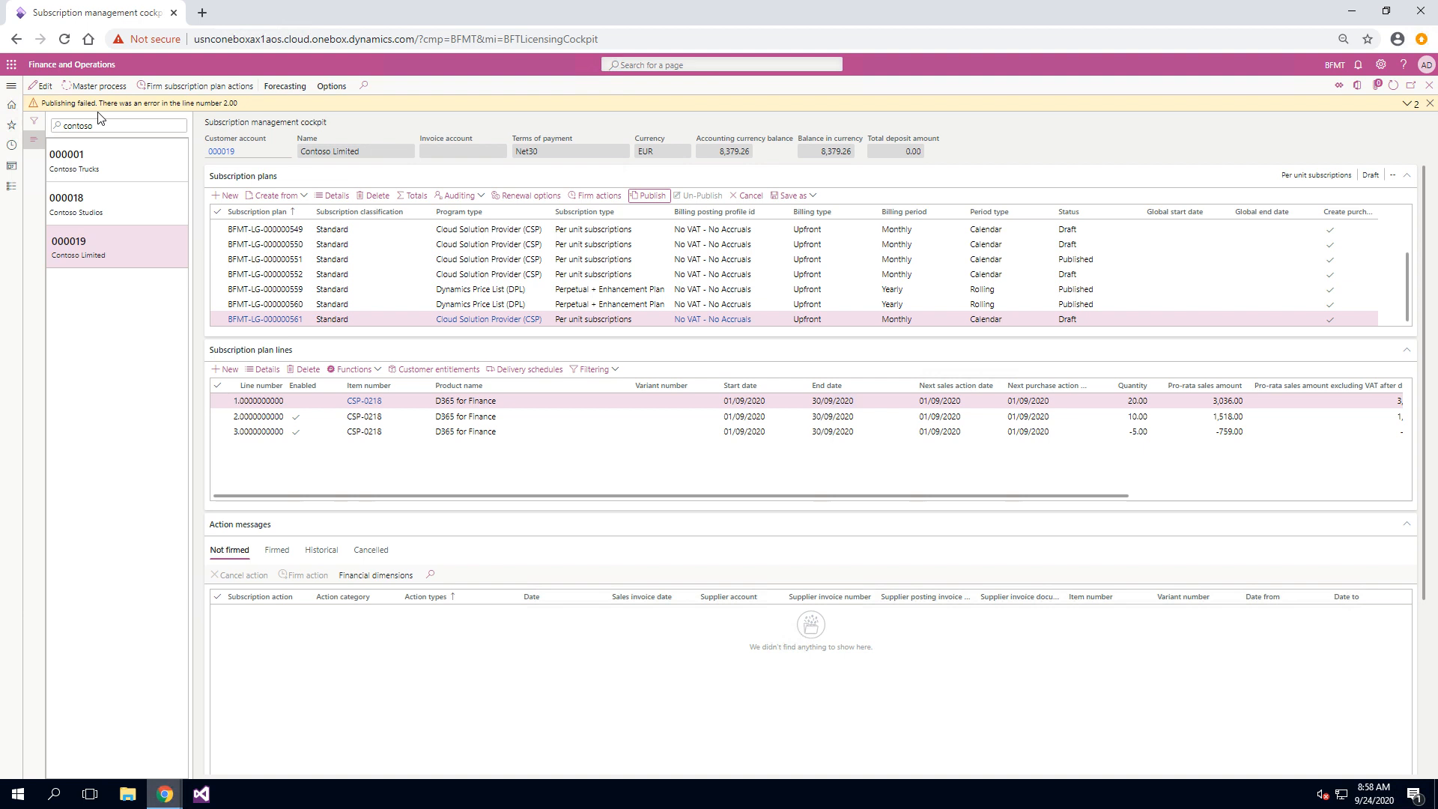
left_click(1408, 104)
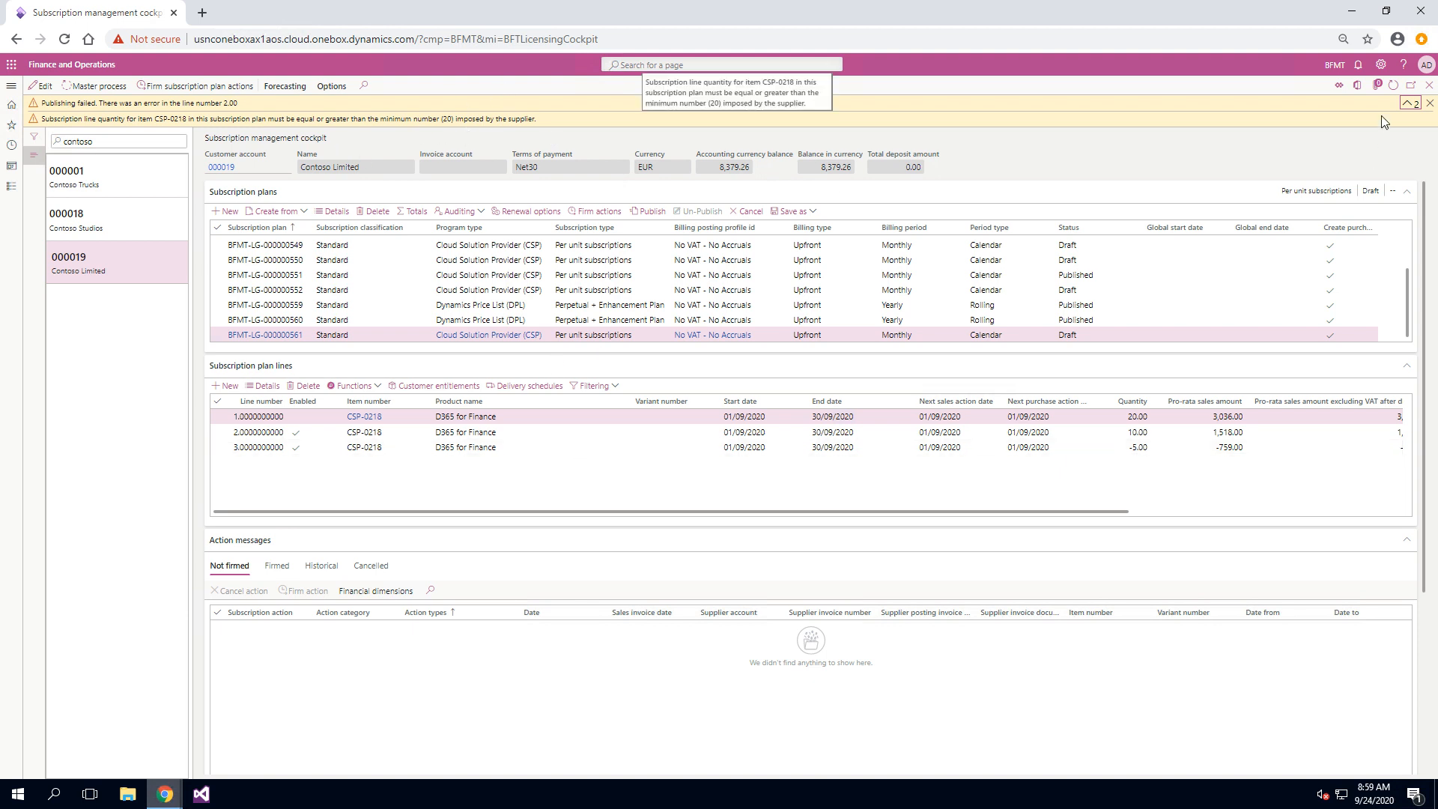
left_click(1430, 102)
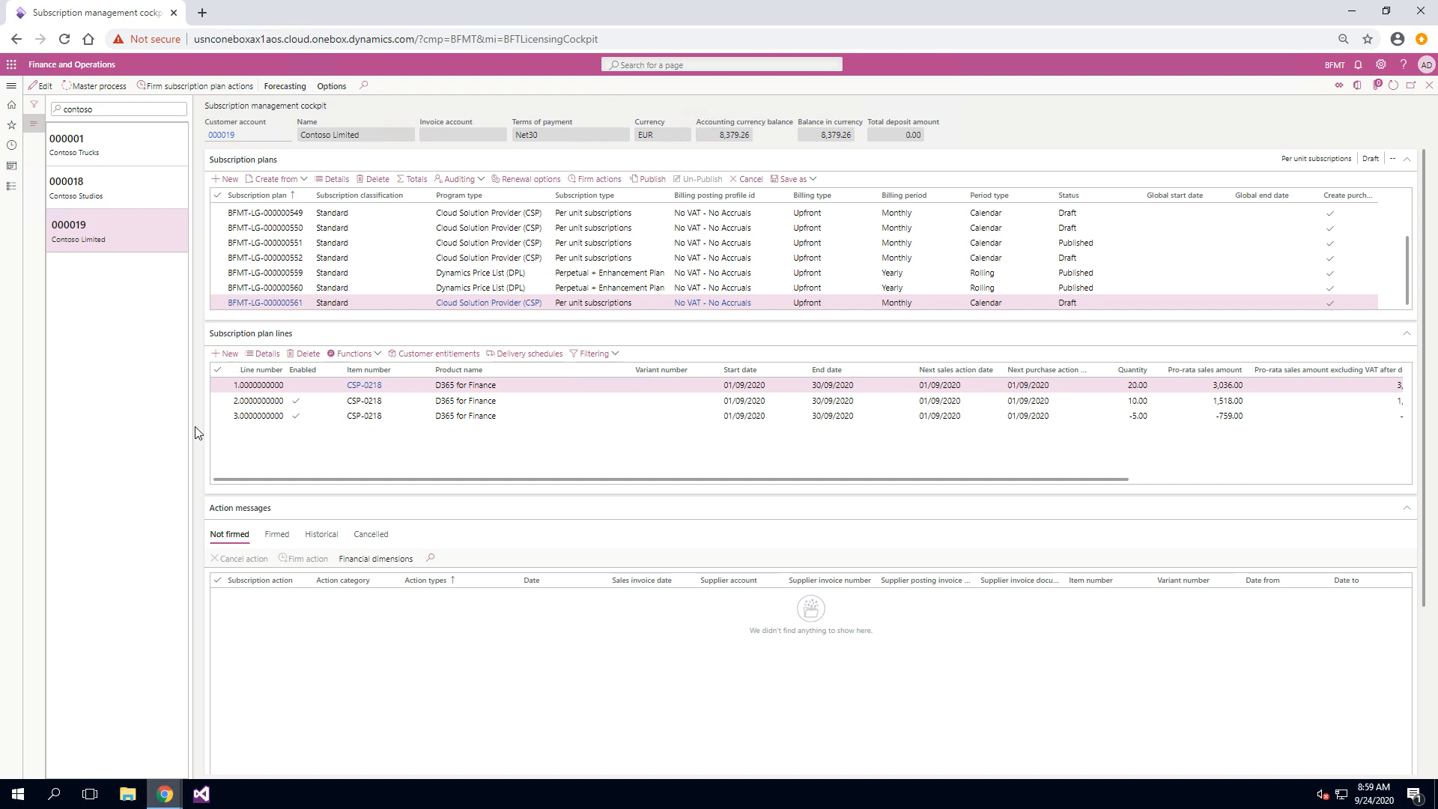
- Create a new subscription plan with program type Cloud Solution Provider (CSP) and billing posting profile No VAT - No Accruals
left_click(226, 181)
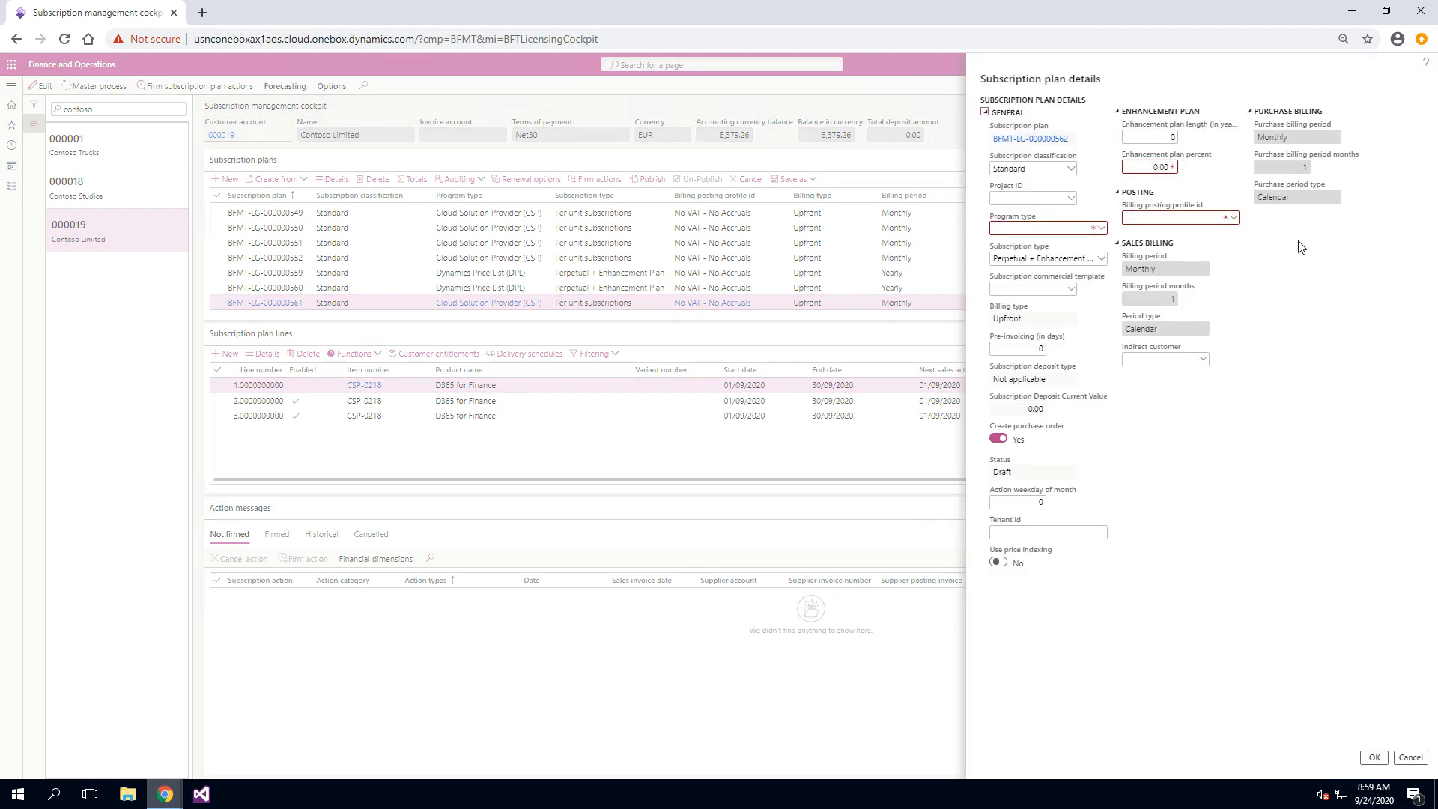
left_click(1099, 228)
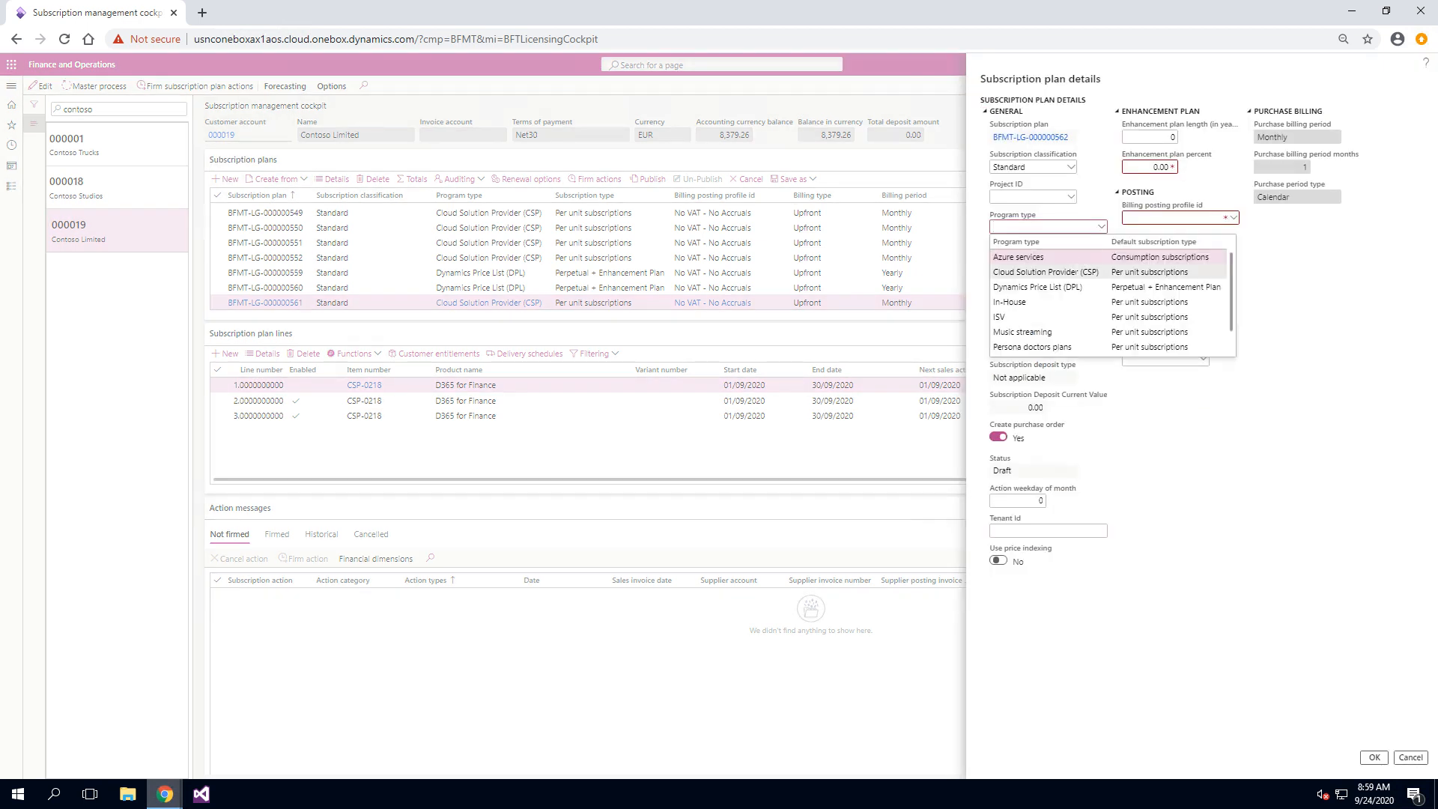
left_click(1079, 272)
left_click(1233, 137)
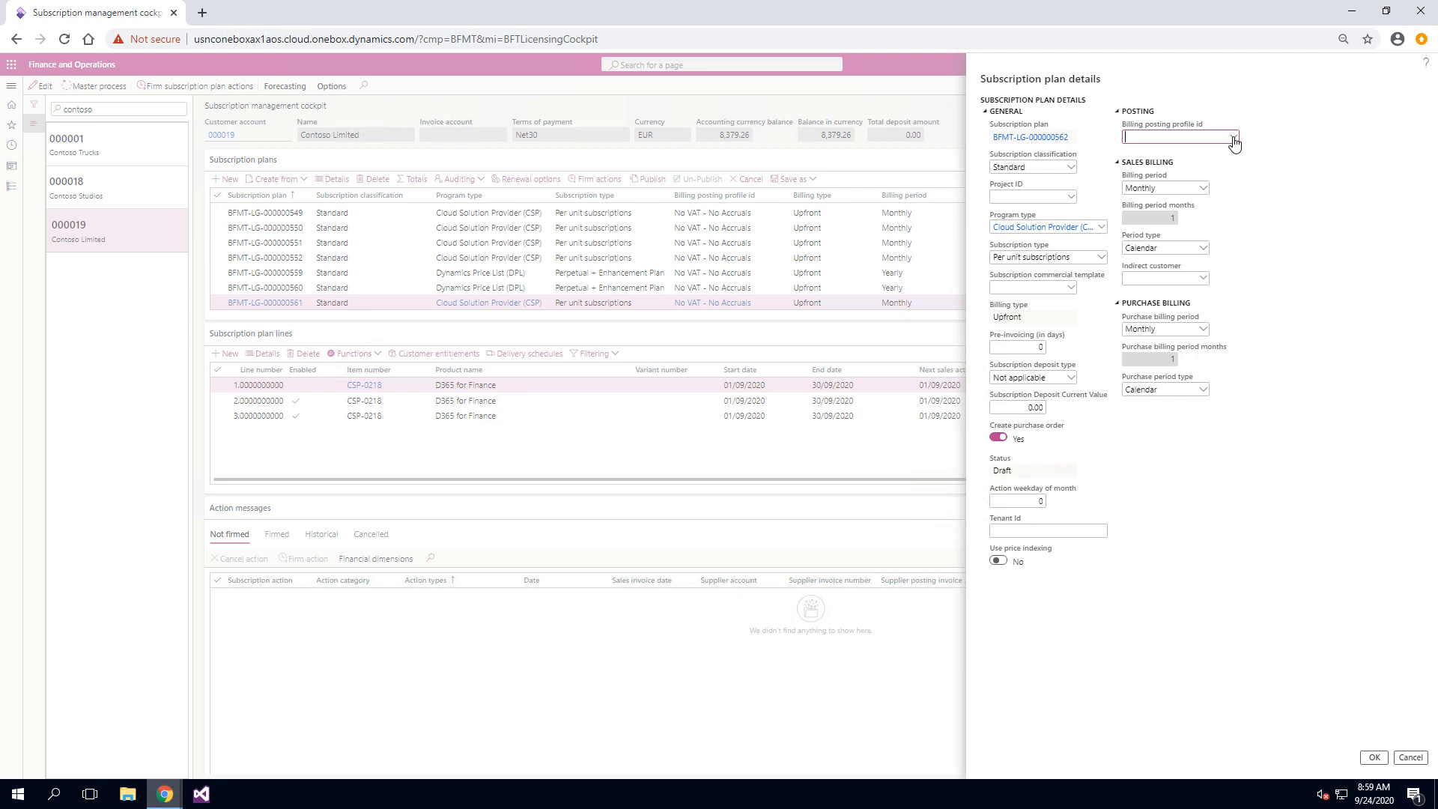
left_click(1165, 197)
left_click(1381, 762)
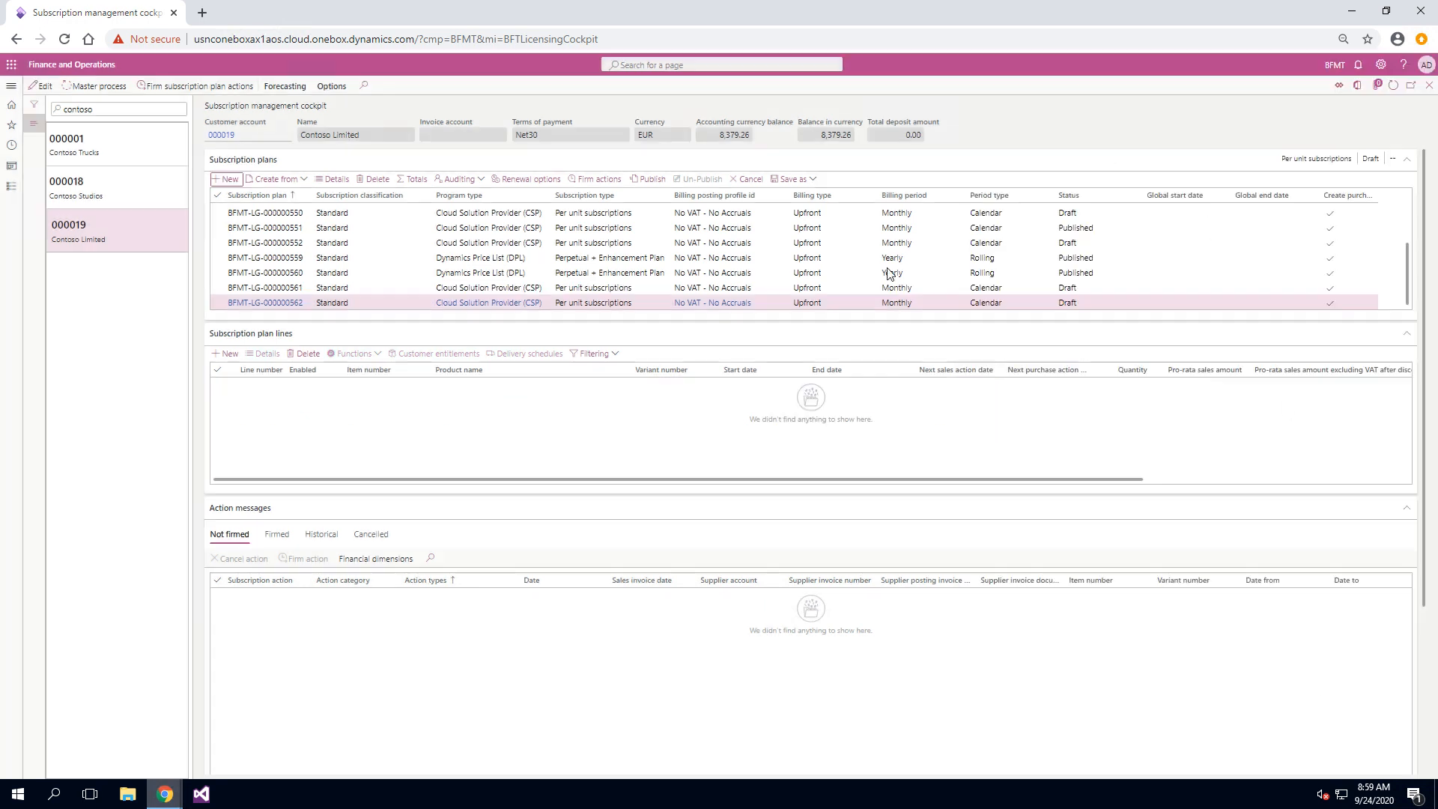
- Start the new plan's first line, try add-on item CSP-0243 on it, and copy that item number
left_click(227, 354)
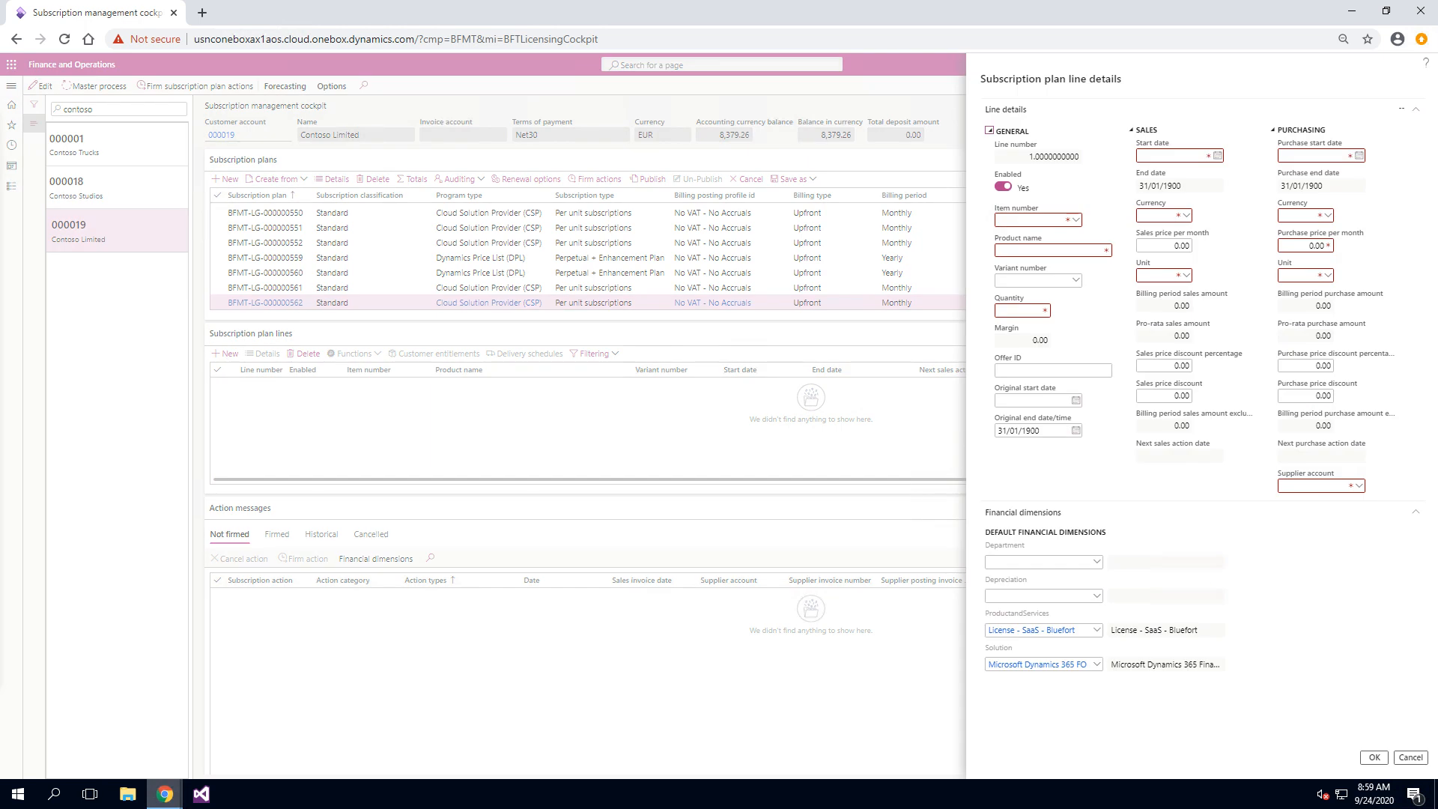
left_click(1032, 219)
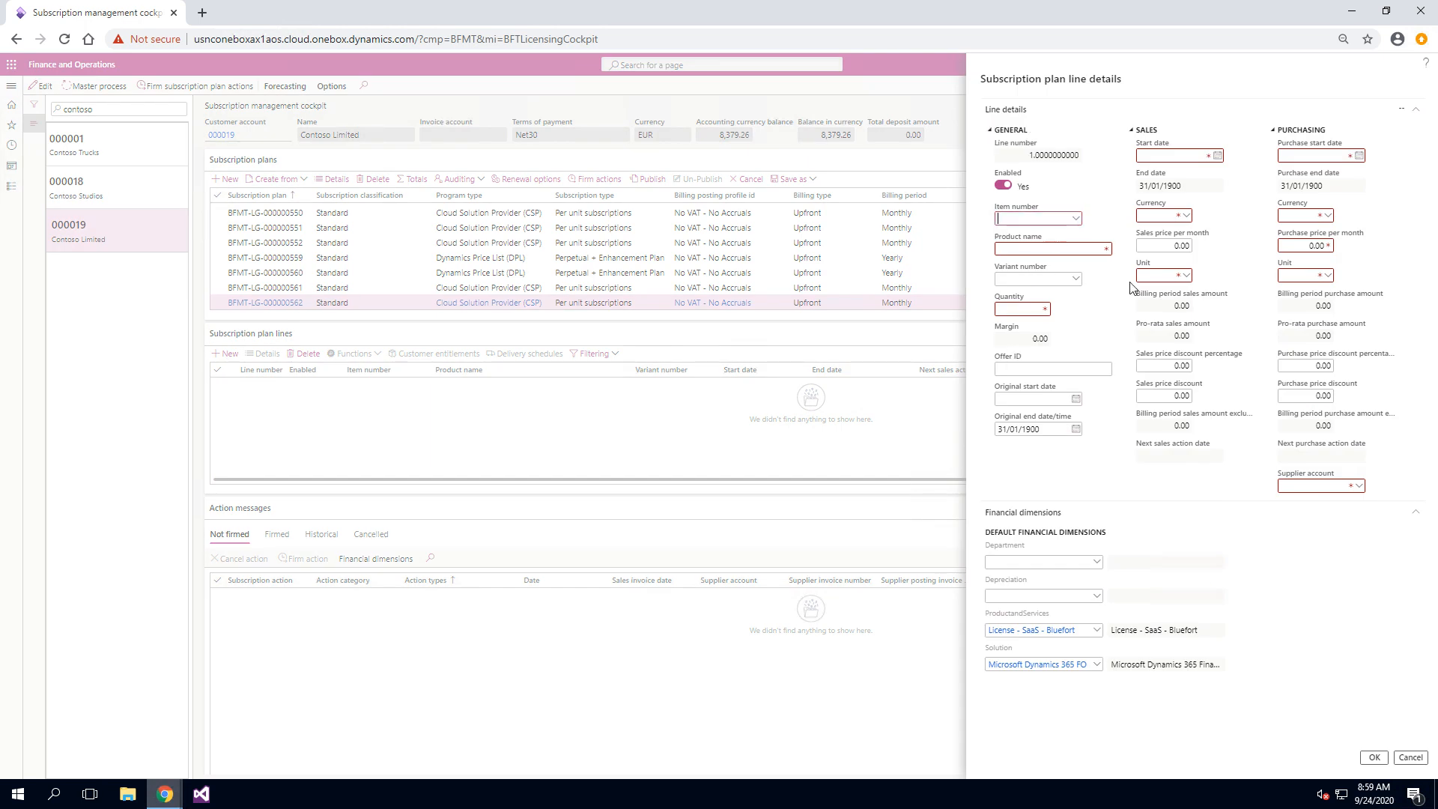
type("CSP-0243")
key("Tab")
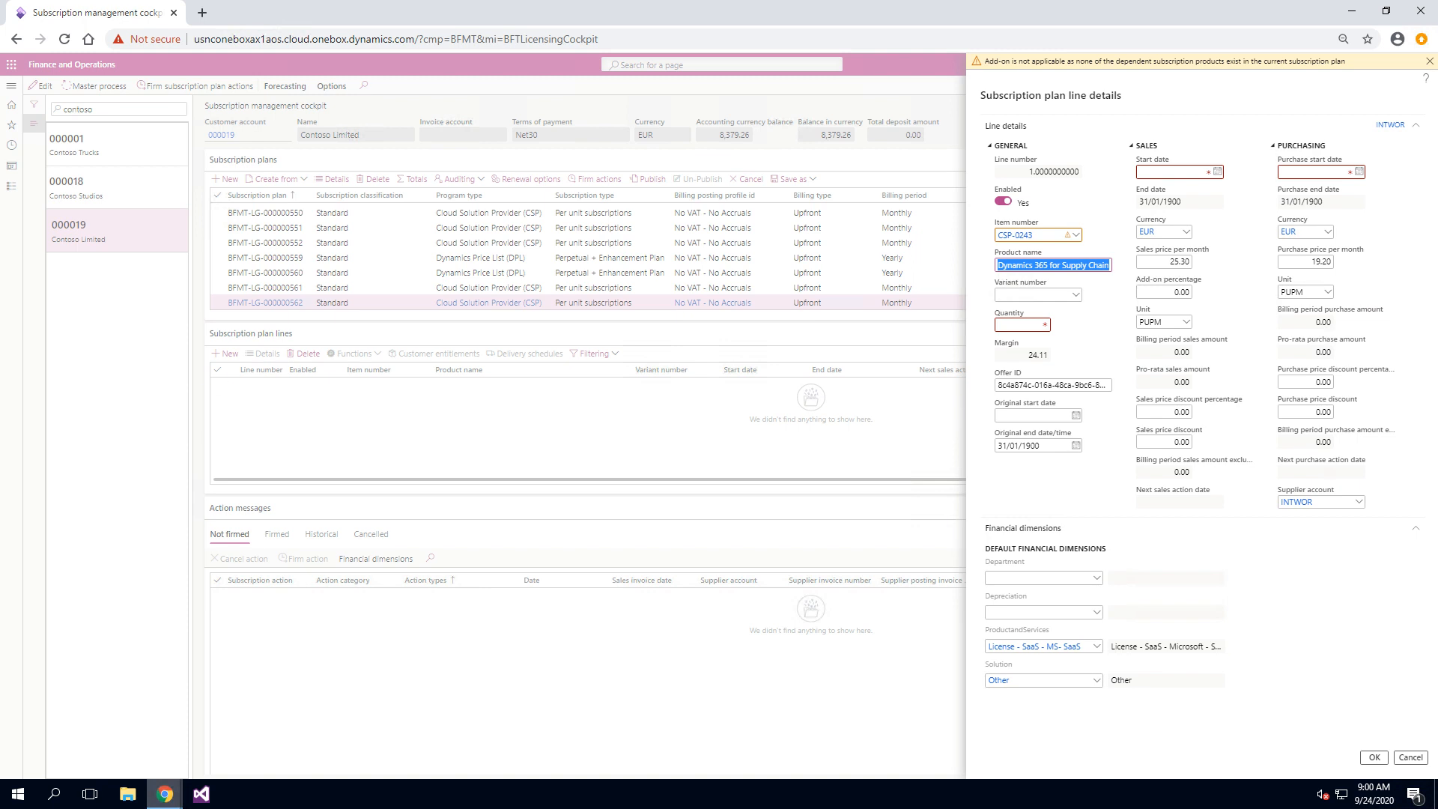
left_click(1060, 236)
key("ctrl+c")
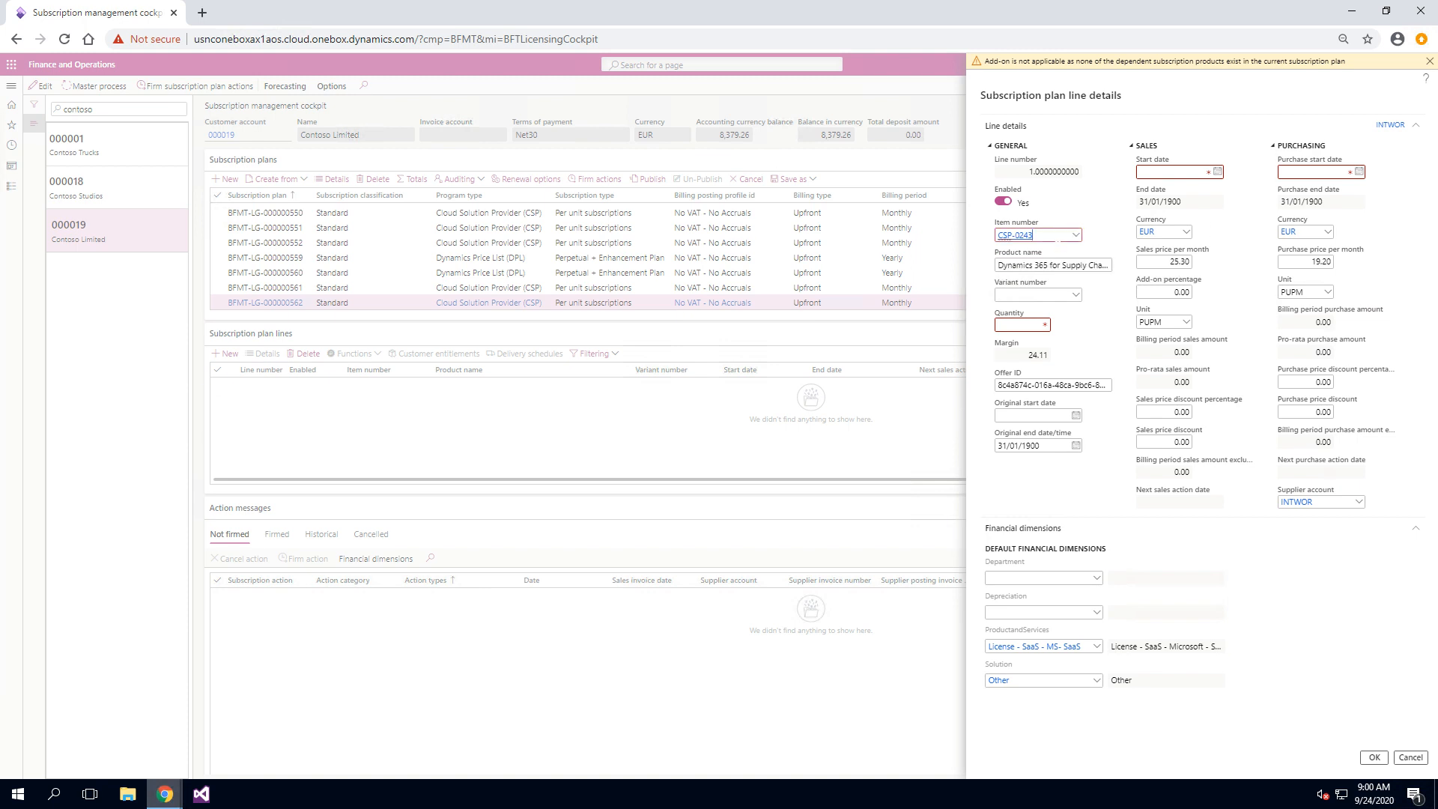
- Replace the first line's item with CSP-0218, set quantity 20 and sales start date 01/09/2020, and save the line
type("CSP-0218")
key("Tab")
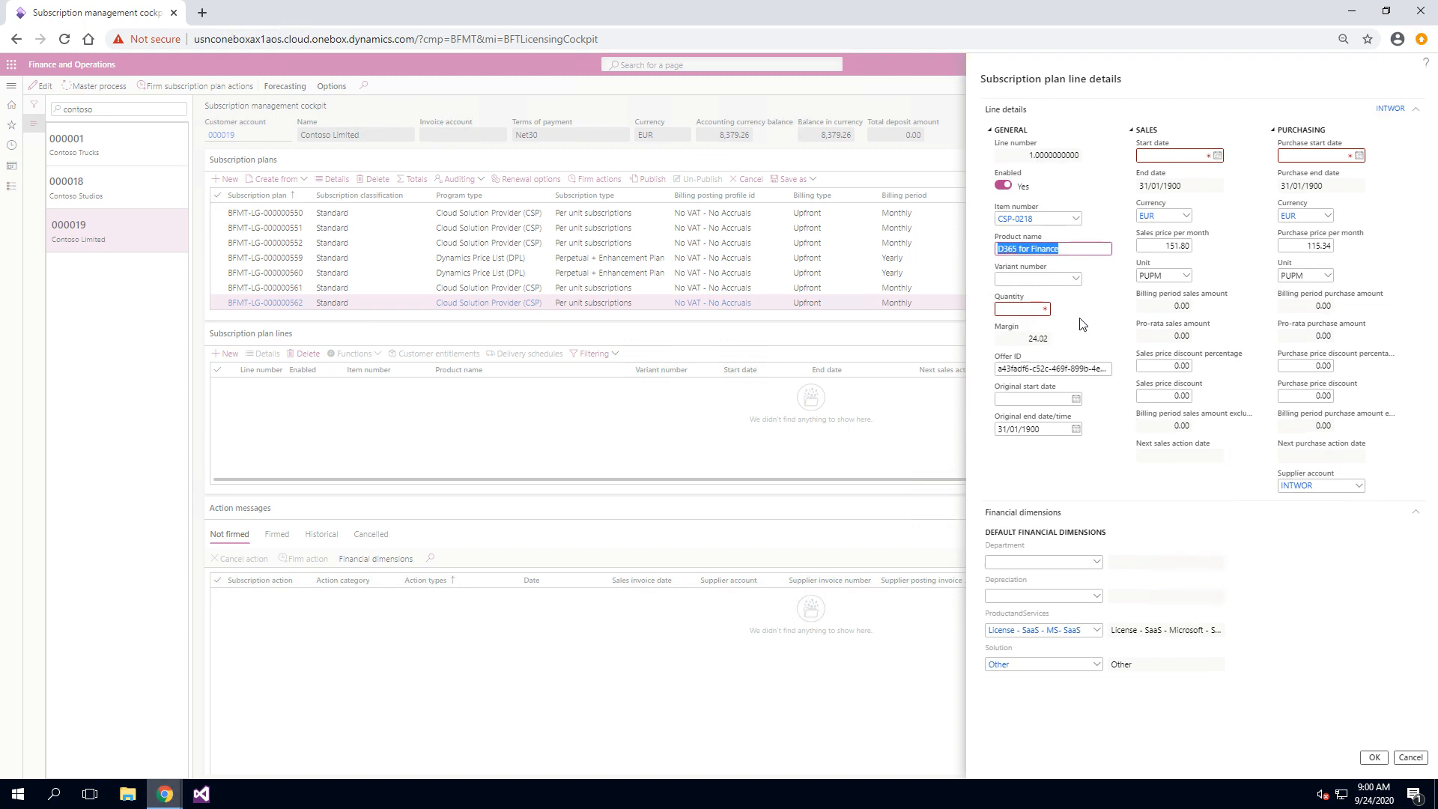
left_click(1021, 311)
type("2")
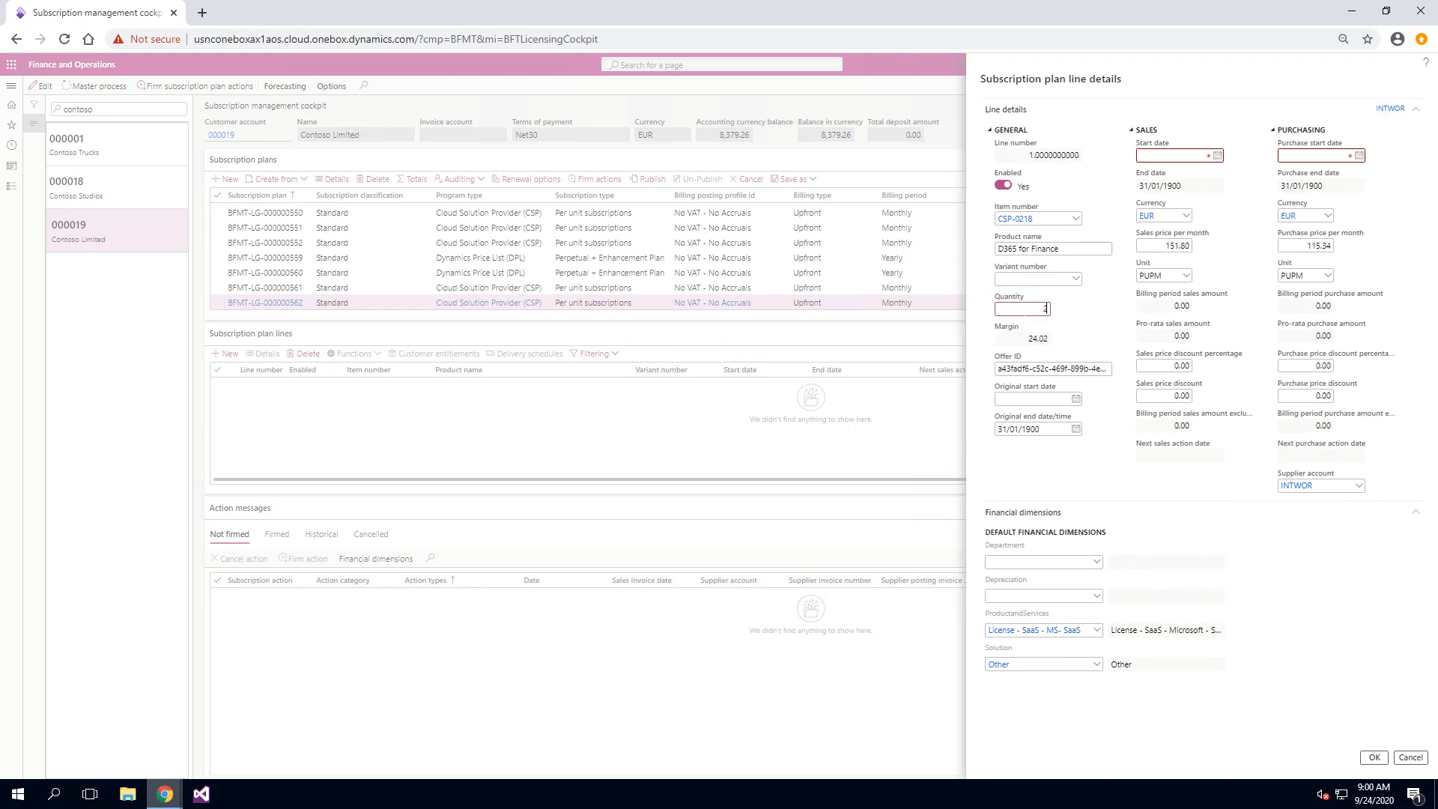
type("0")
left_click(1217, 155)
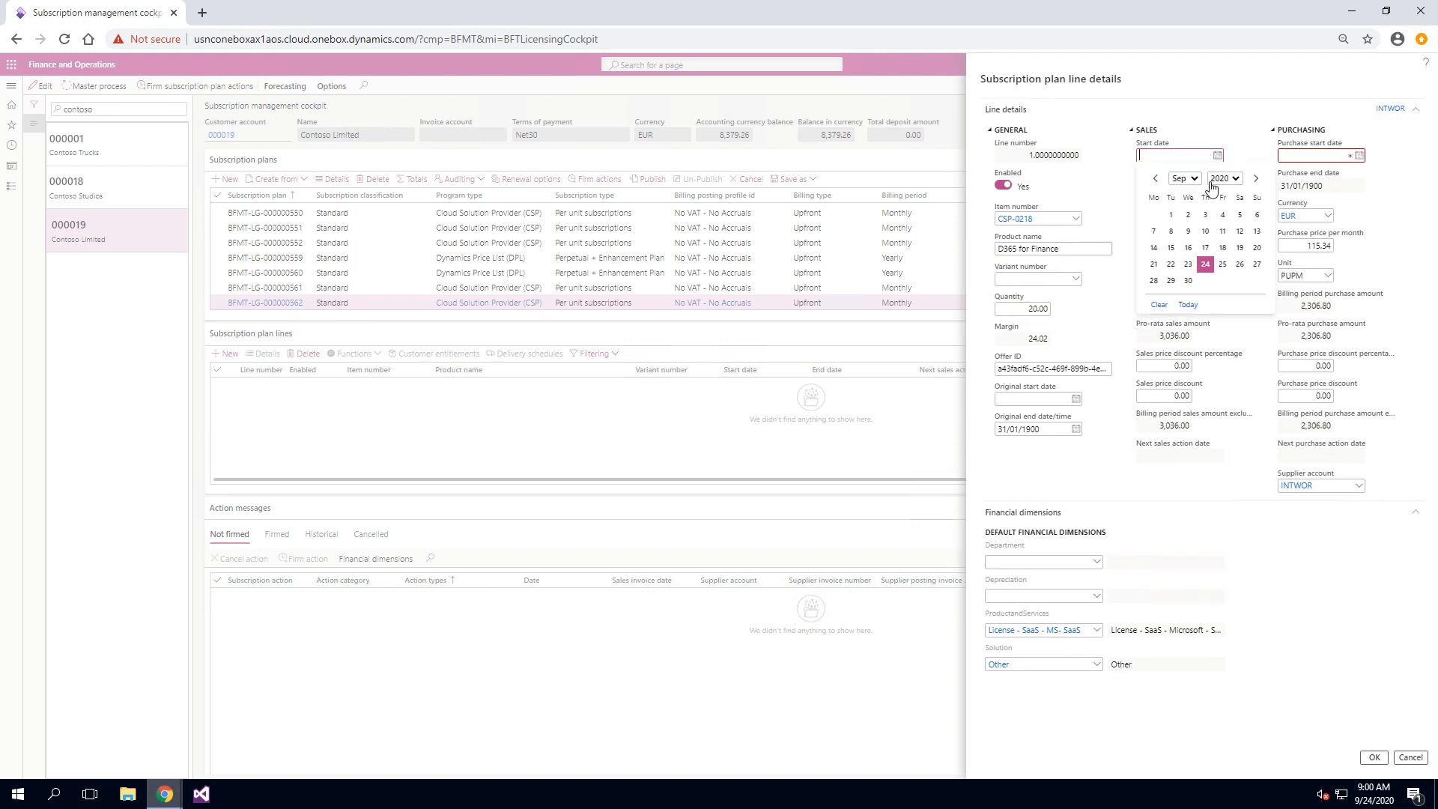
left_click(1173, 218)
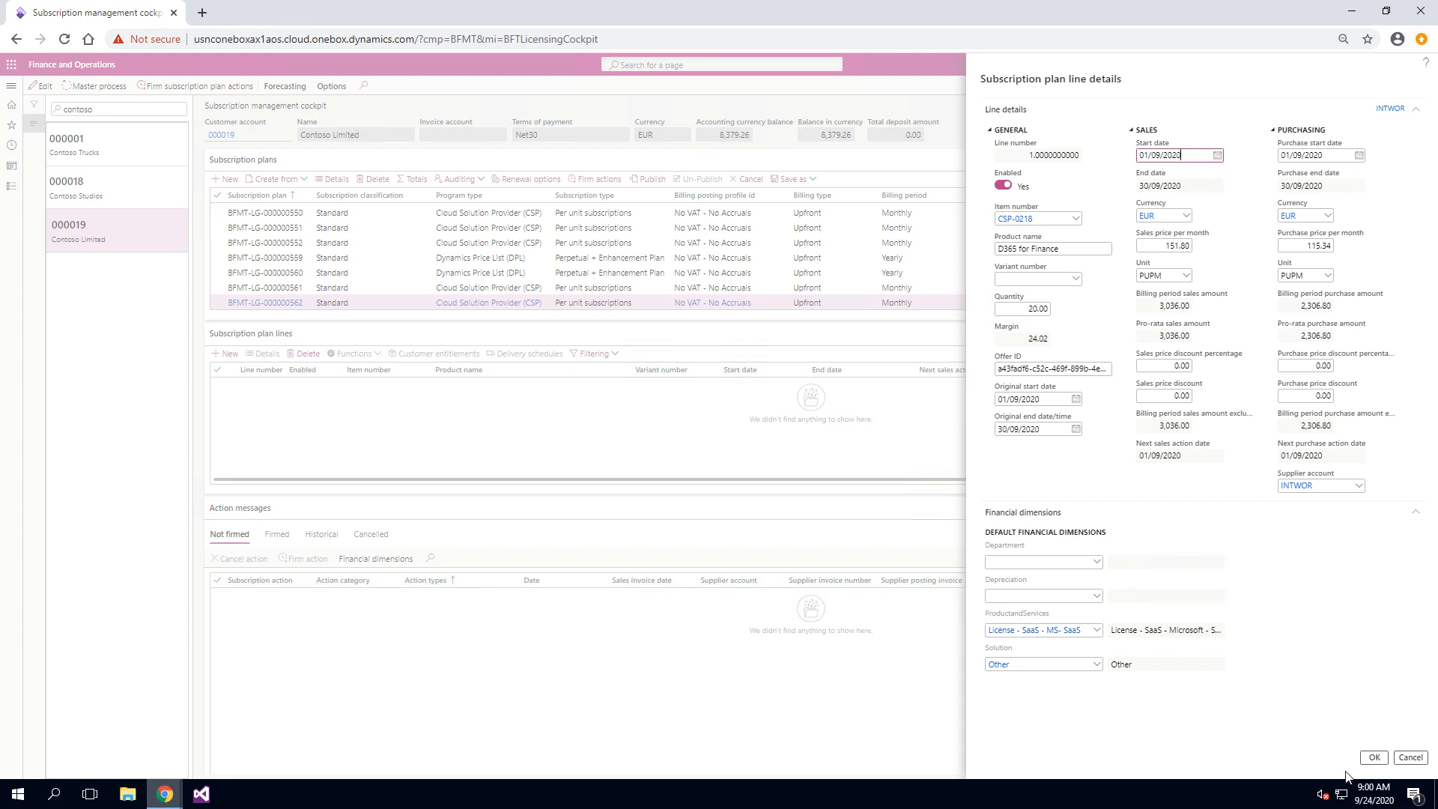
left_click(1374, 758)
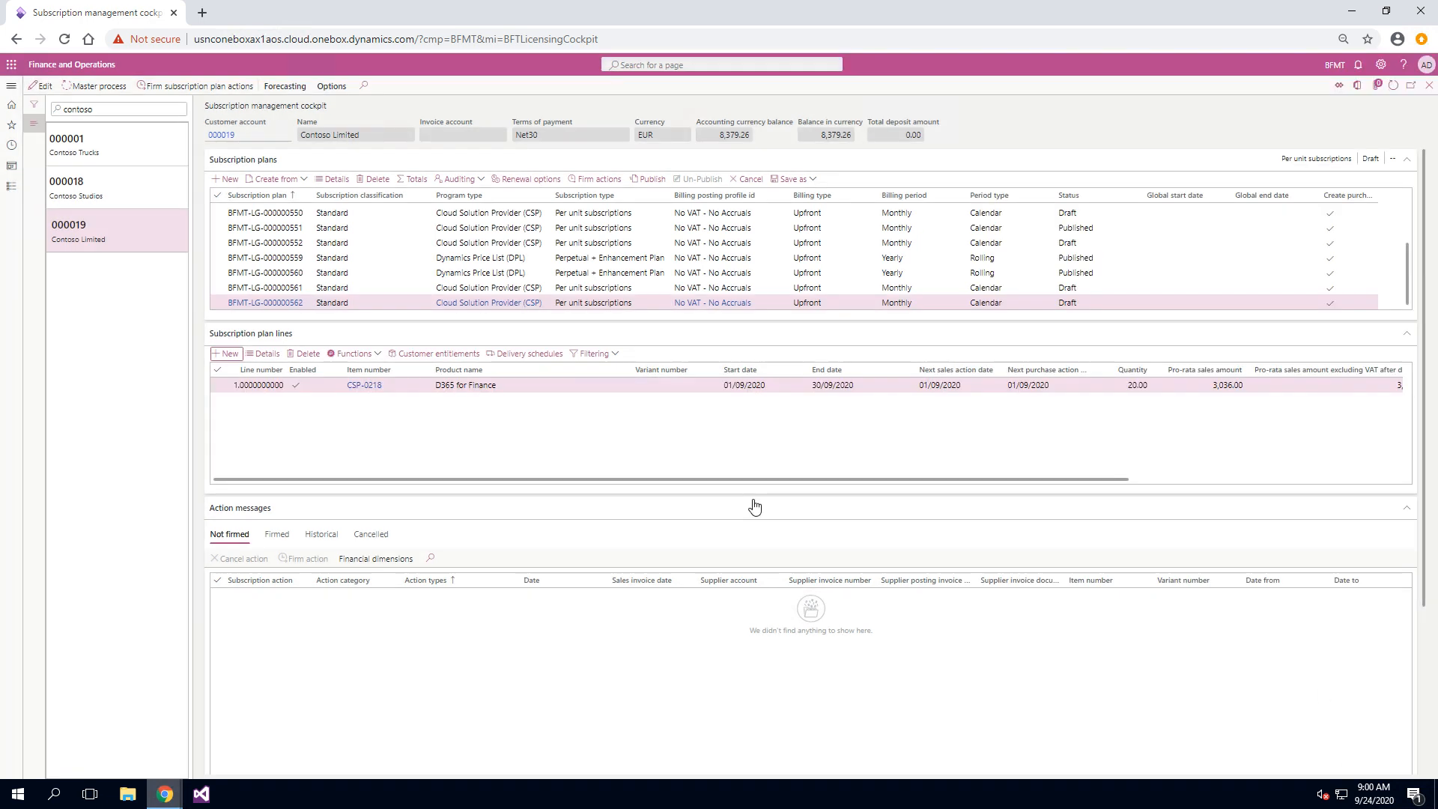
- Start a second plan line for add-on item CSP-0243 with quantity 5 and sales start date 01/09/2020
left_click(227, 354)
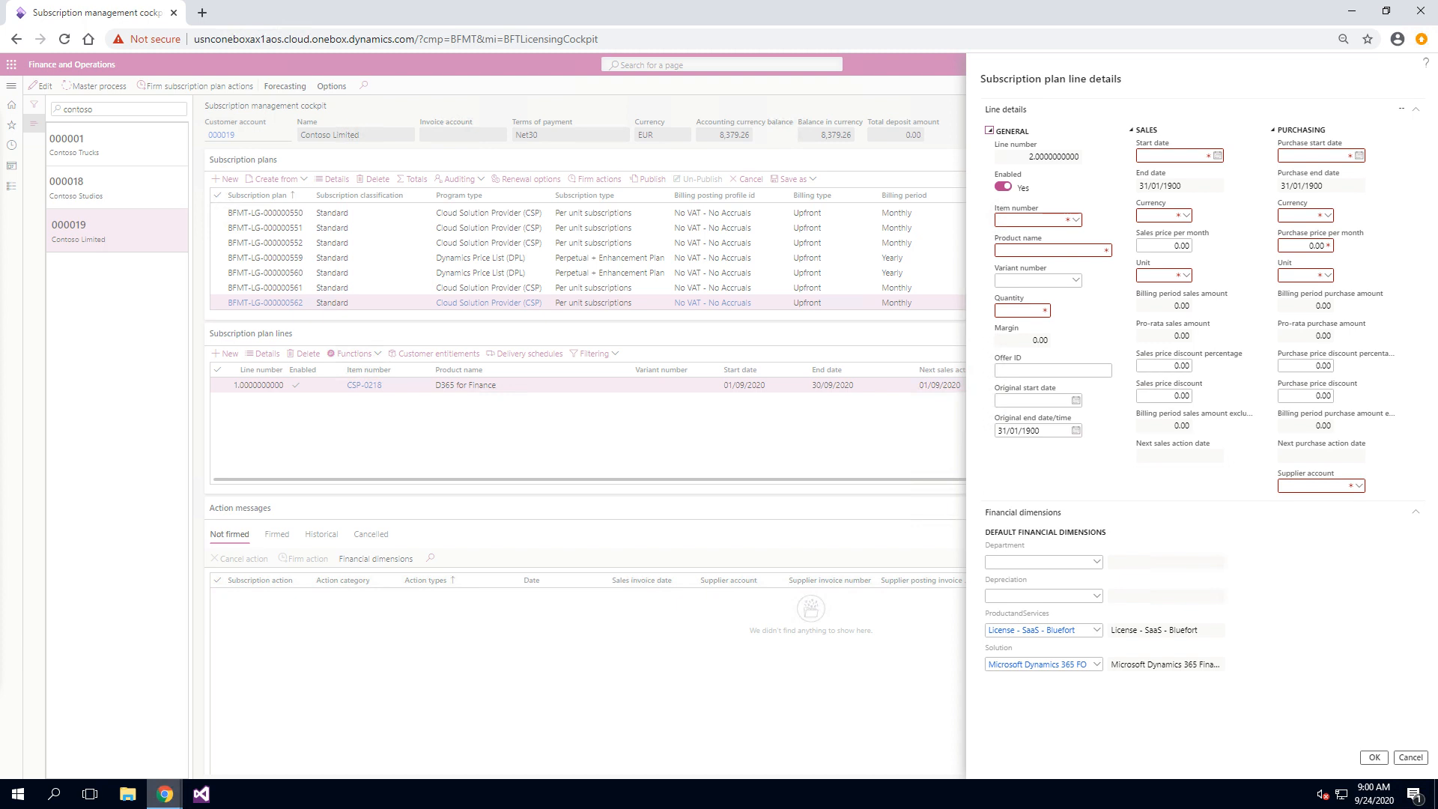
left_click(1047, 219)
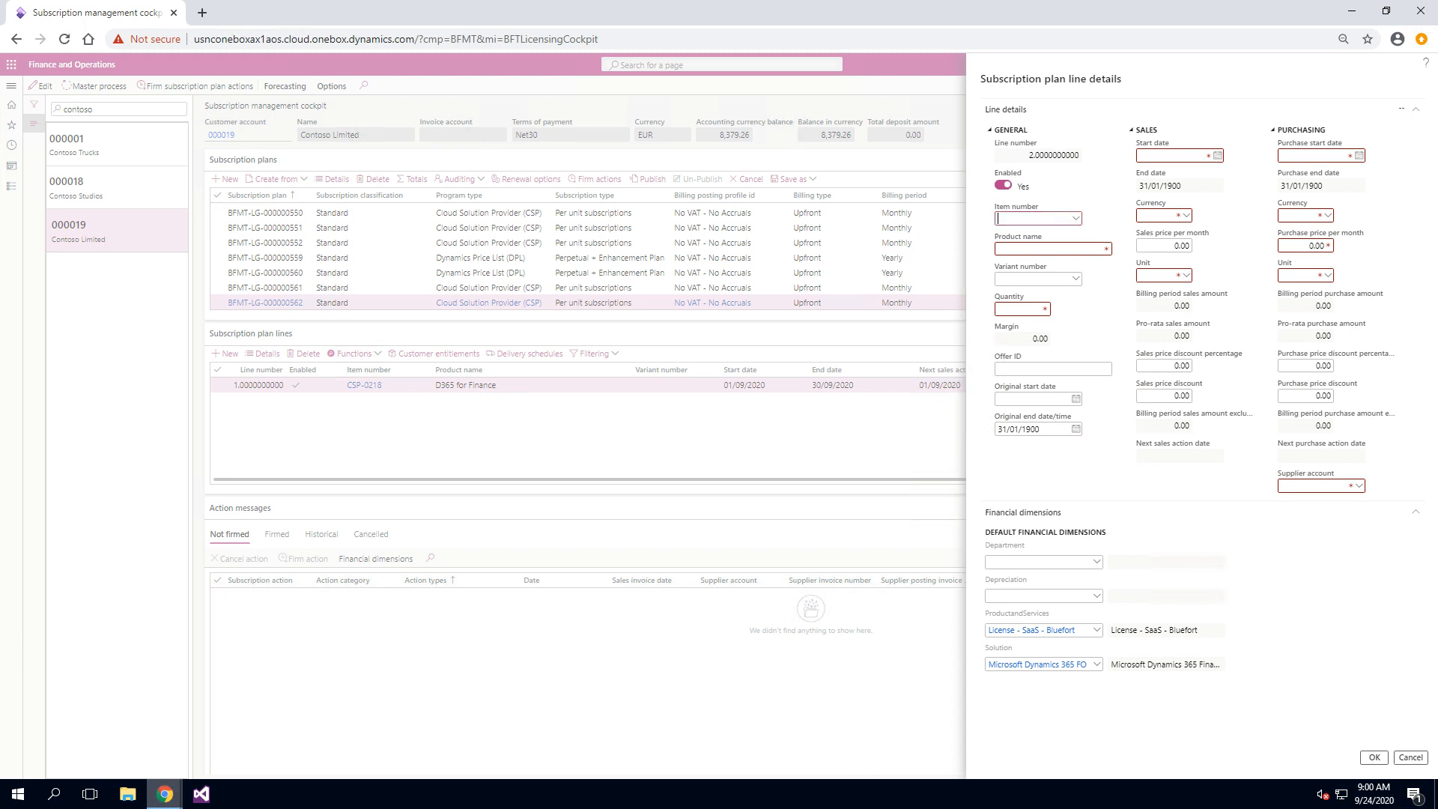
key("ctrl+v")
key("Tab")
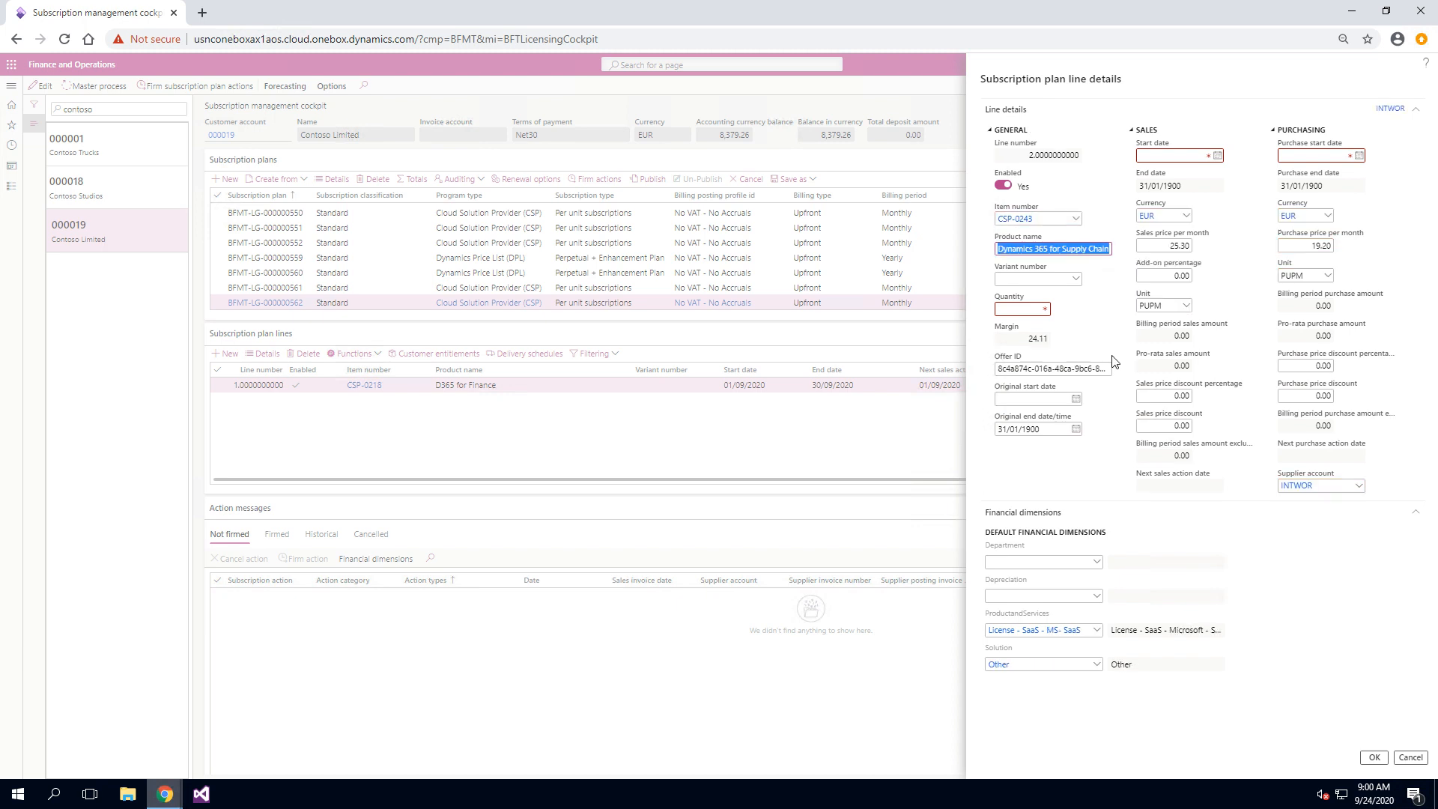
left_click(1034, 310)
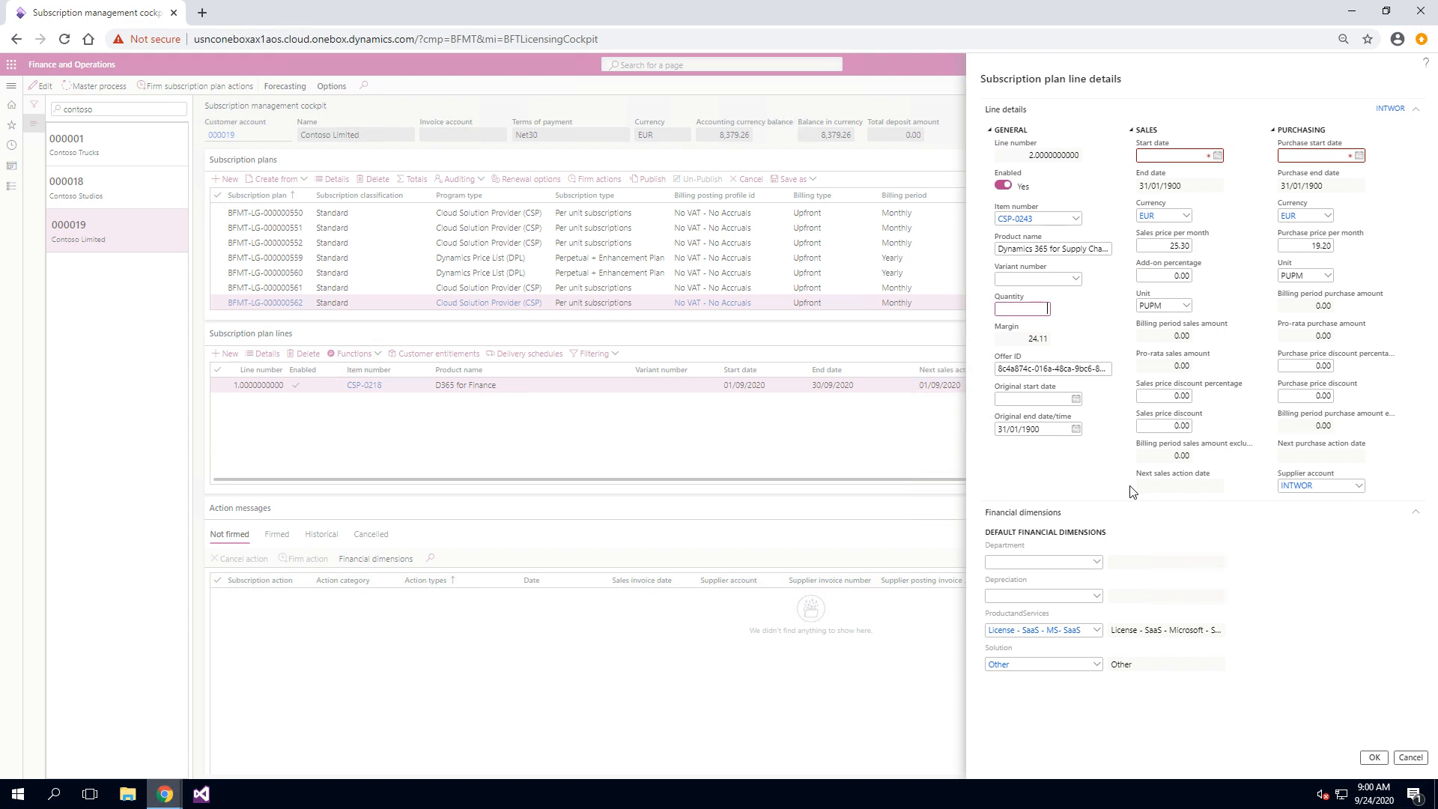
type("5")
left_click(1217, 157)
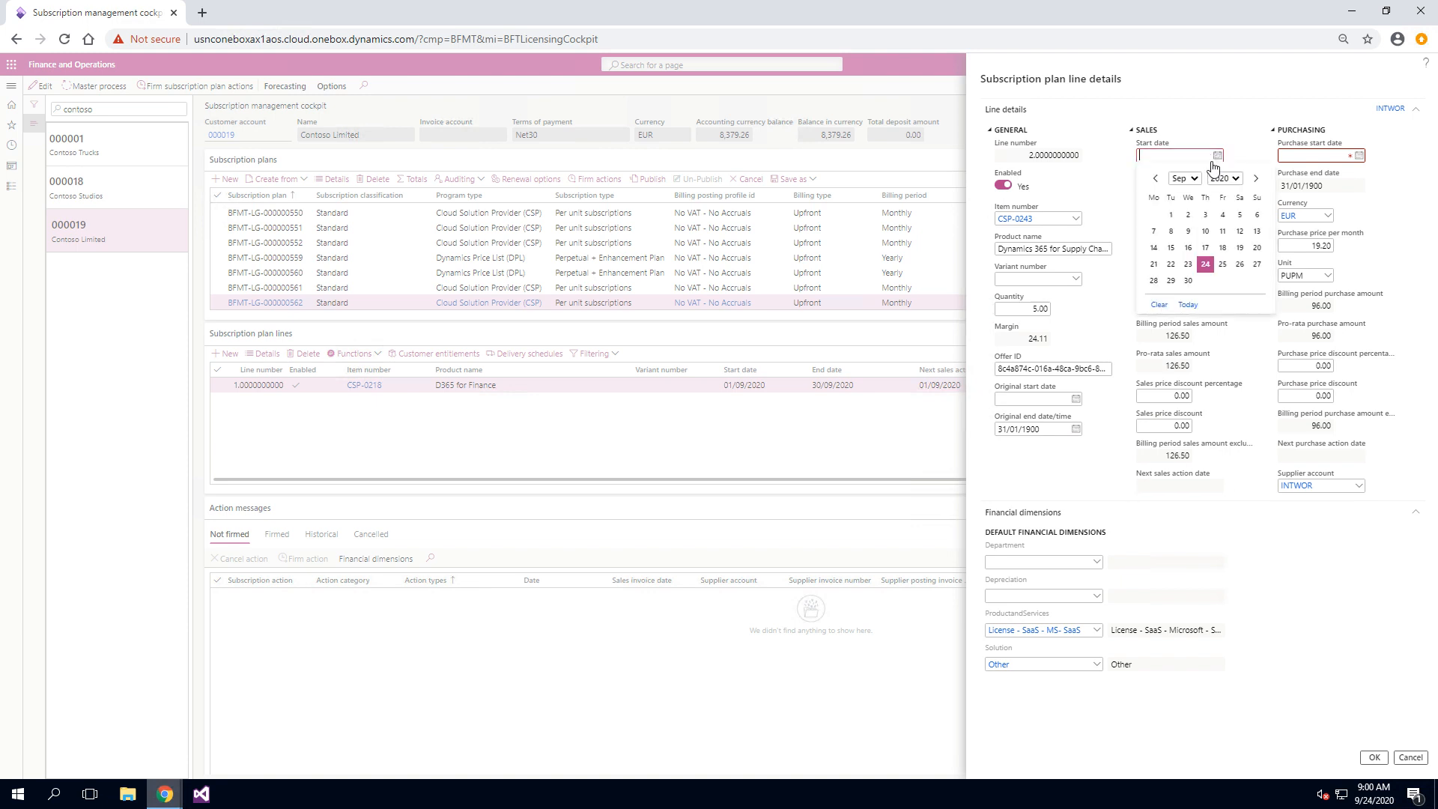
left_click(1178, 222)
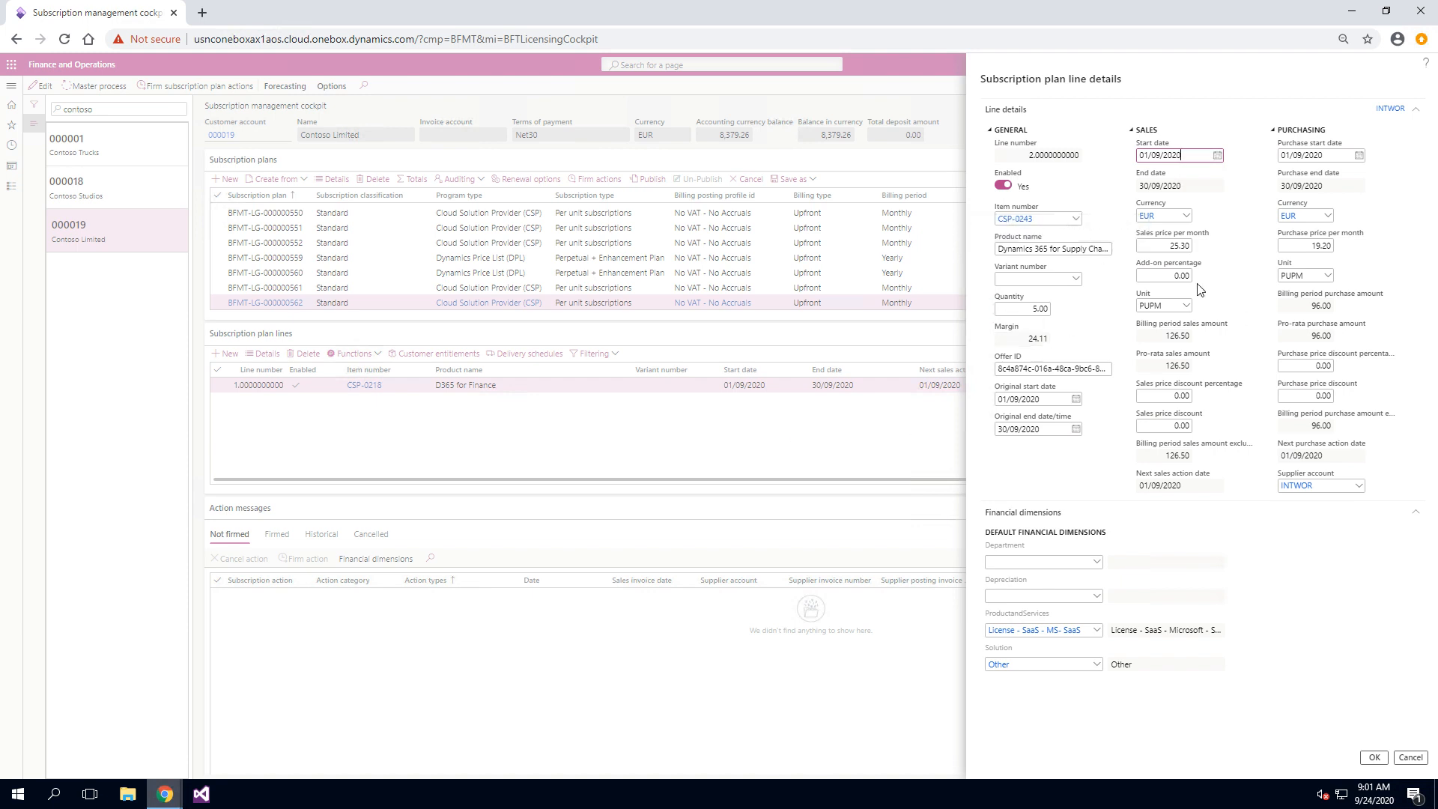
- Set the CSP-0243 line's add-on percentage to 10, check the recalculated sales amounts, and save the line
left_click_drag(1138, 269, 1202, 275)
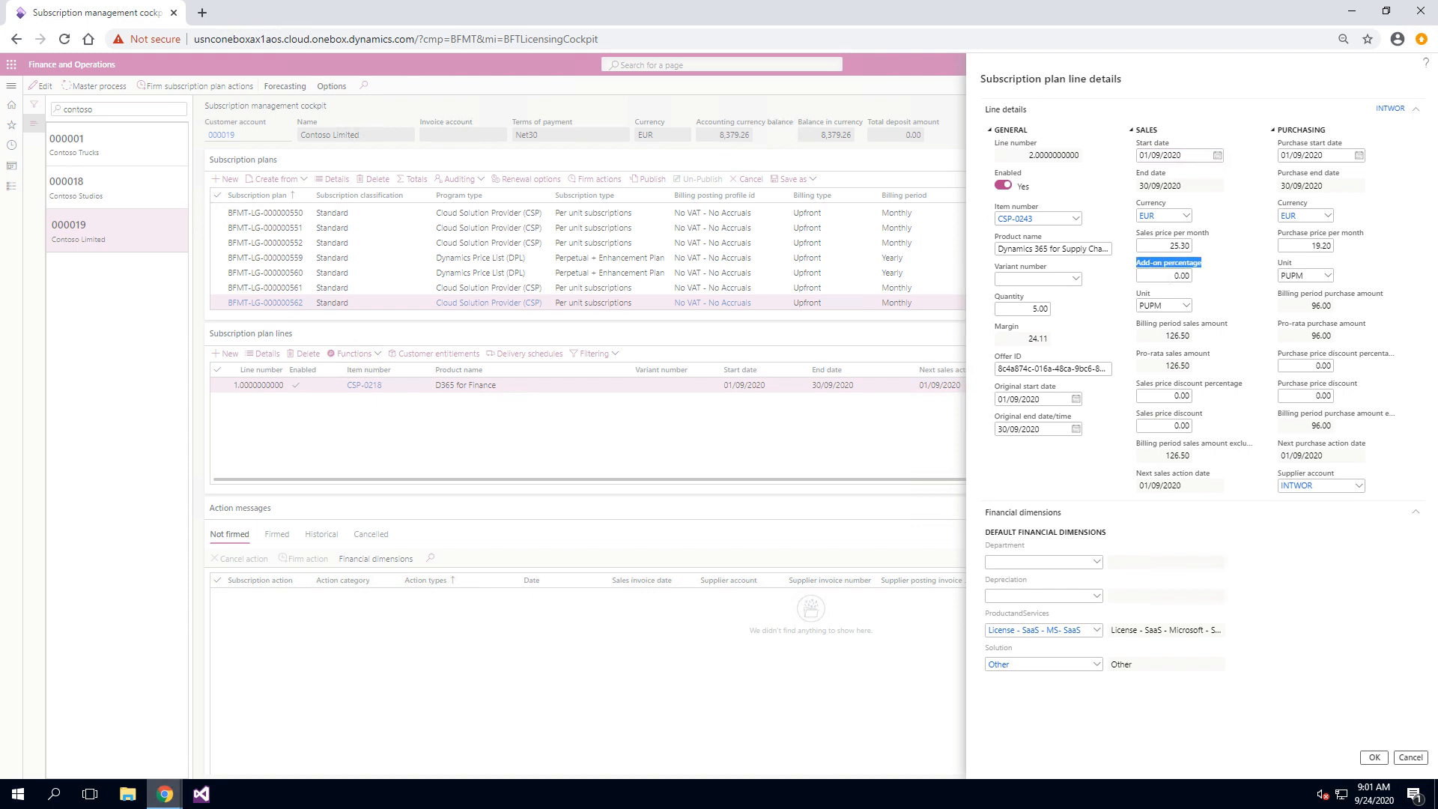
left_click(1167, 278)
key("shift+Tab")
key("Tab")
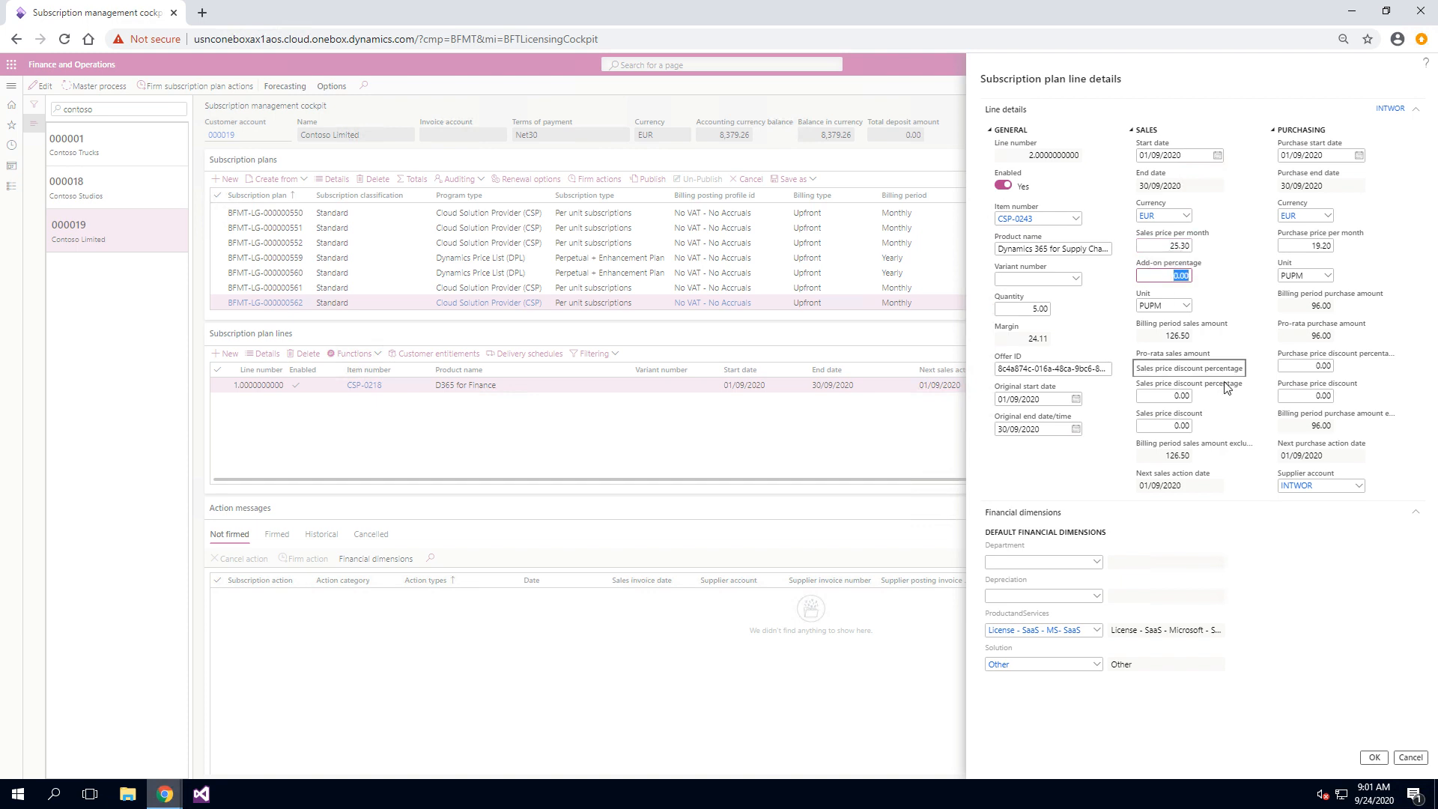
type("10")
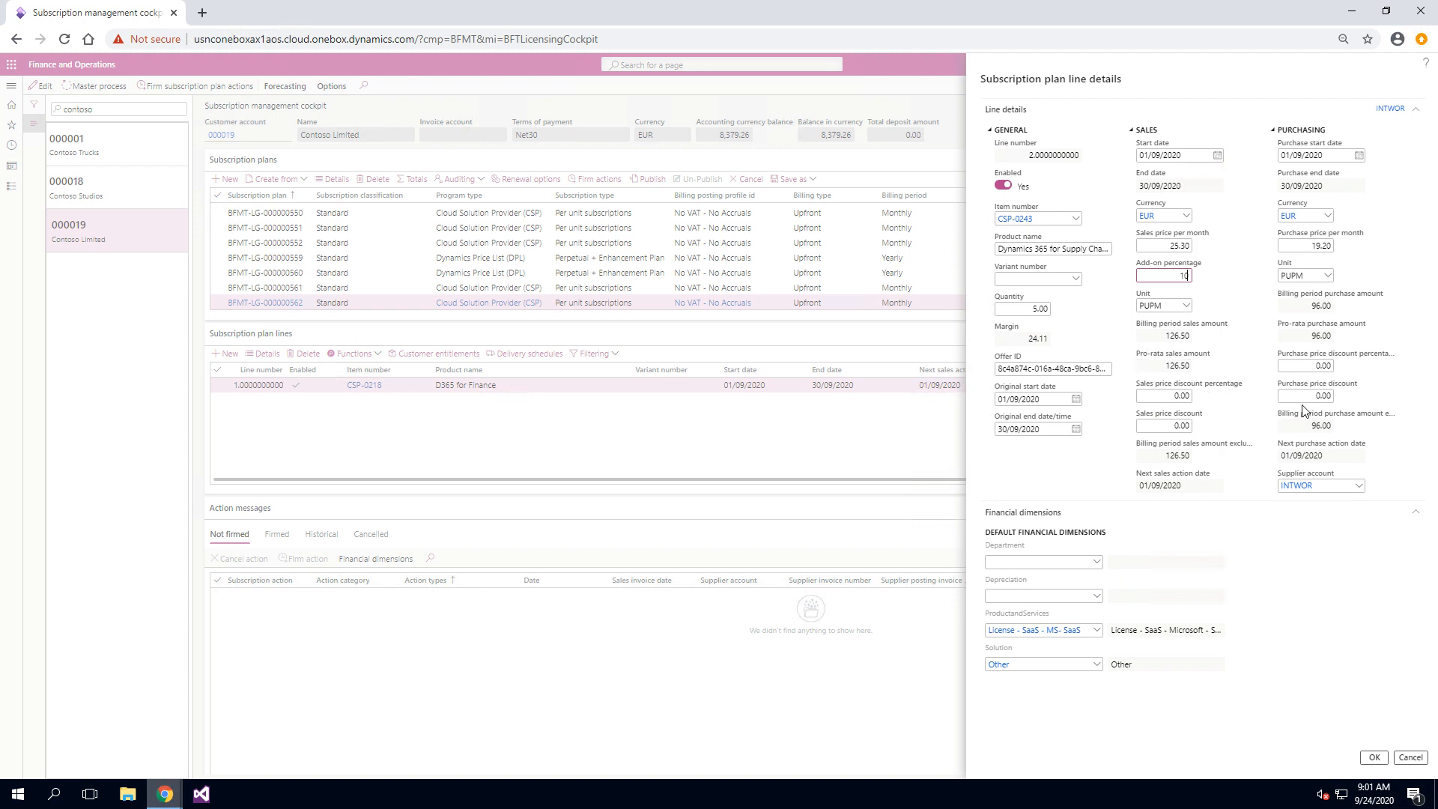
key("Tab")
key("Tab")
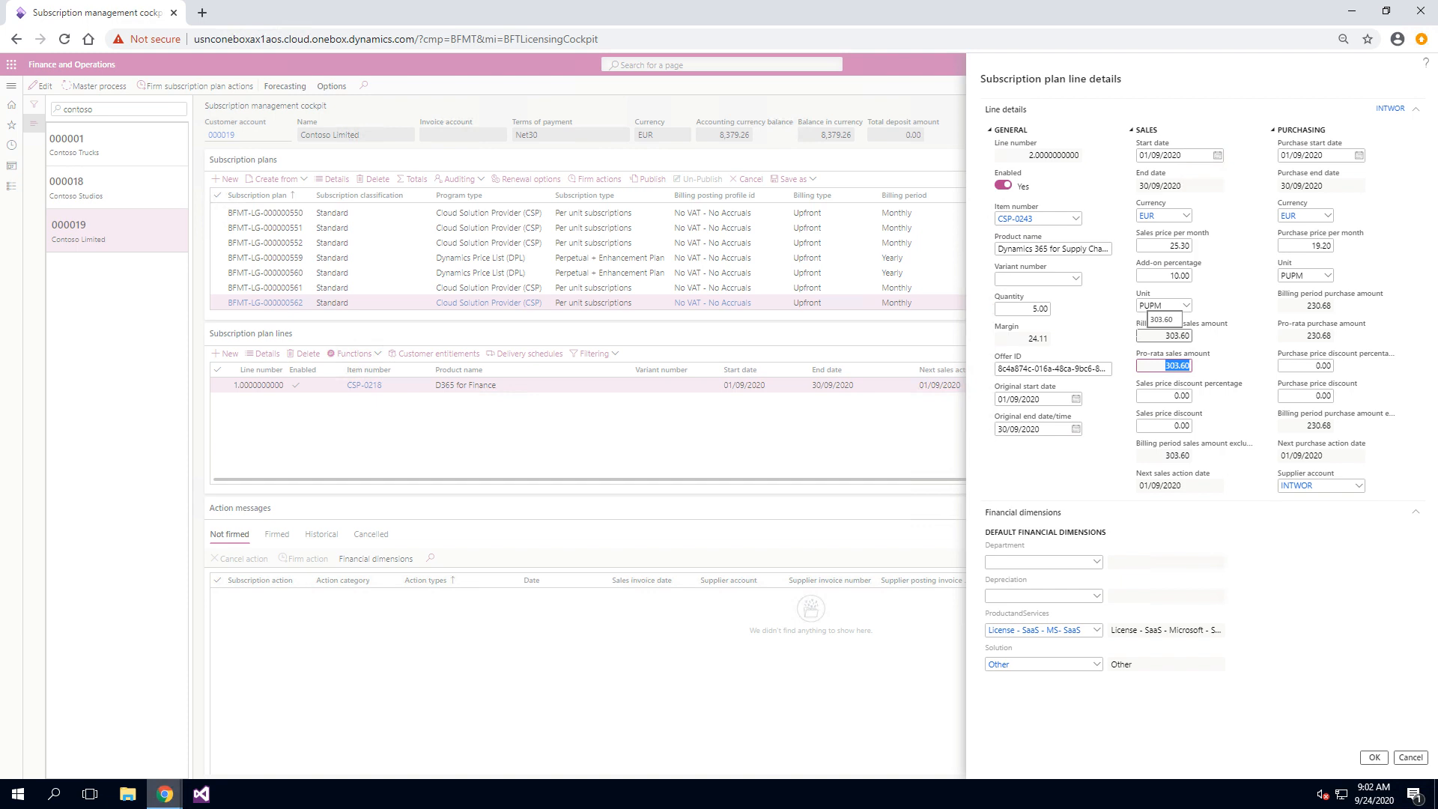
left_click(1170, 275)
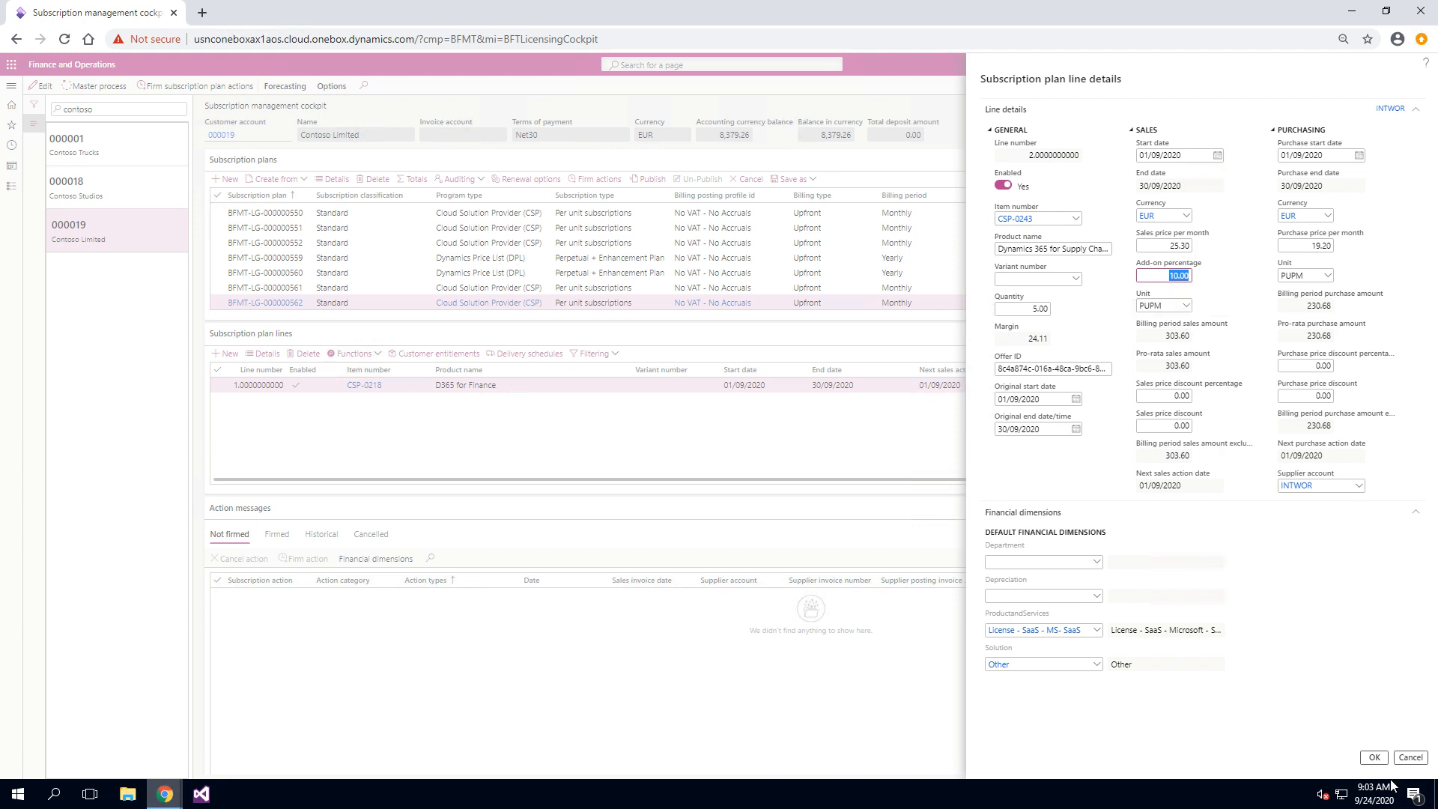
left_click(1375, 759)
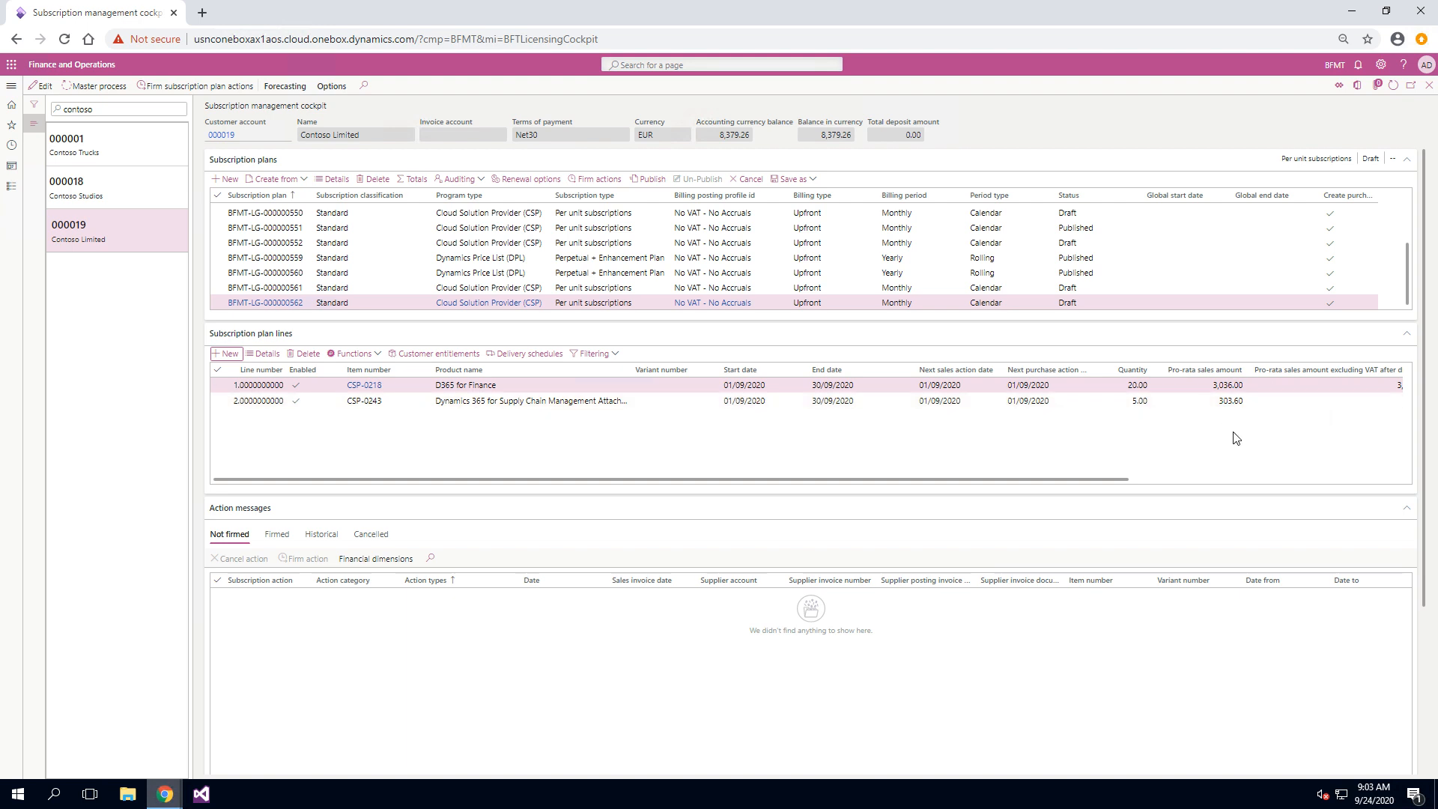
- Publish the subscription plan containing the CSP-0218 and CSP-0243 lines, and un-publish it again
left_click(649, 180)
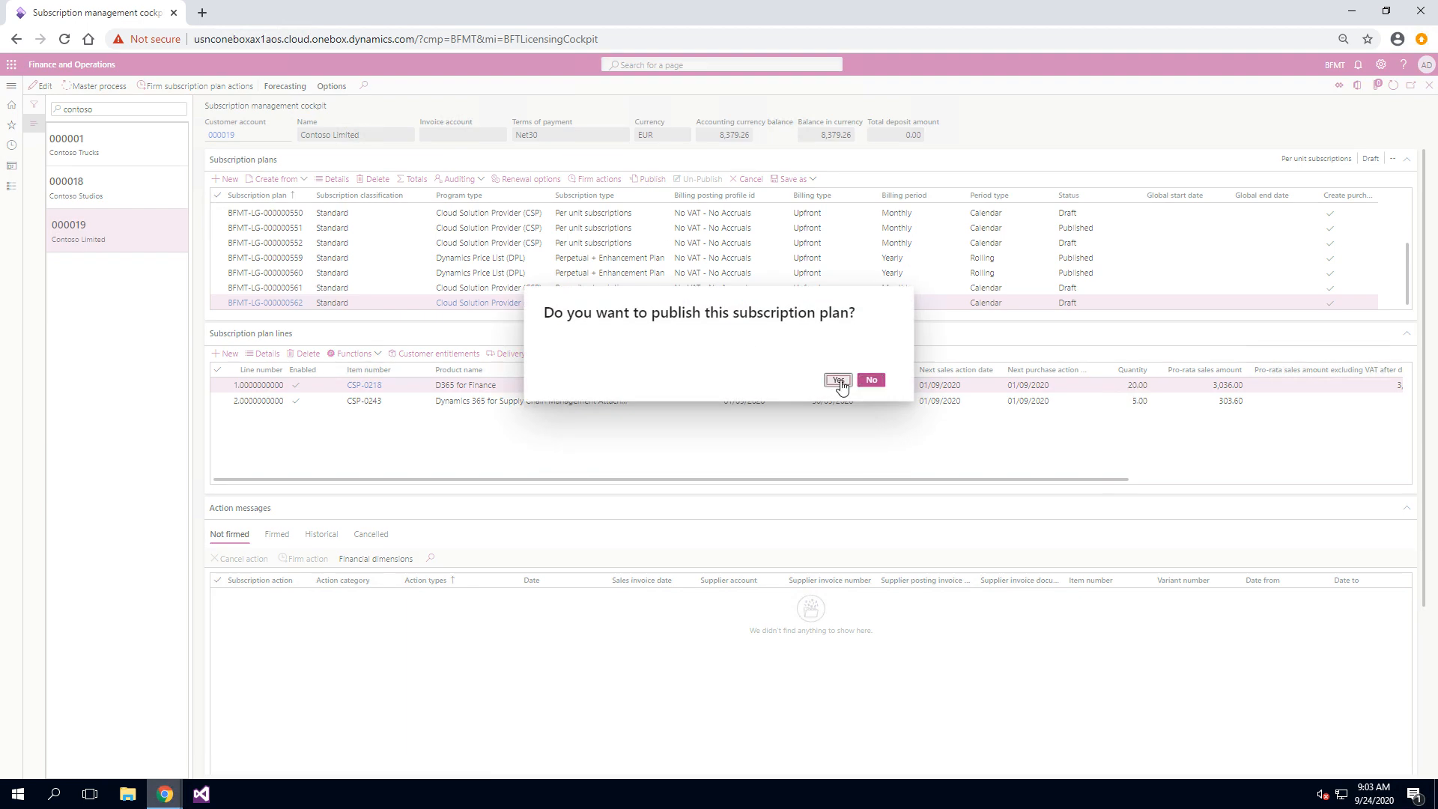
left_click(839, 381)
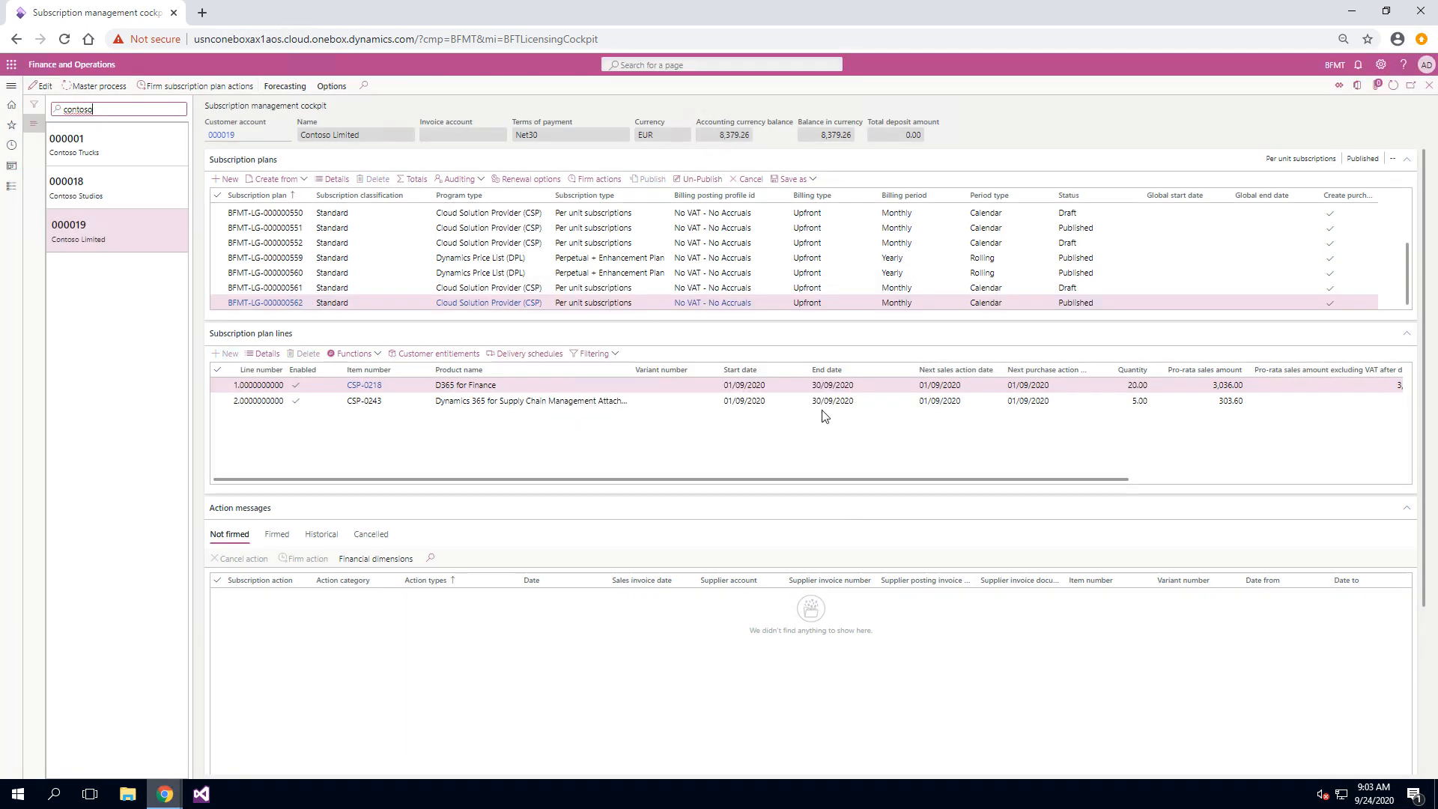
left_click(707, 180)
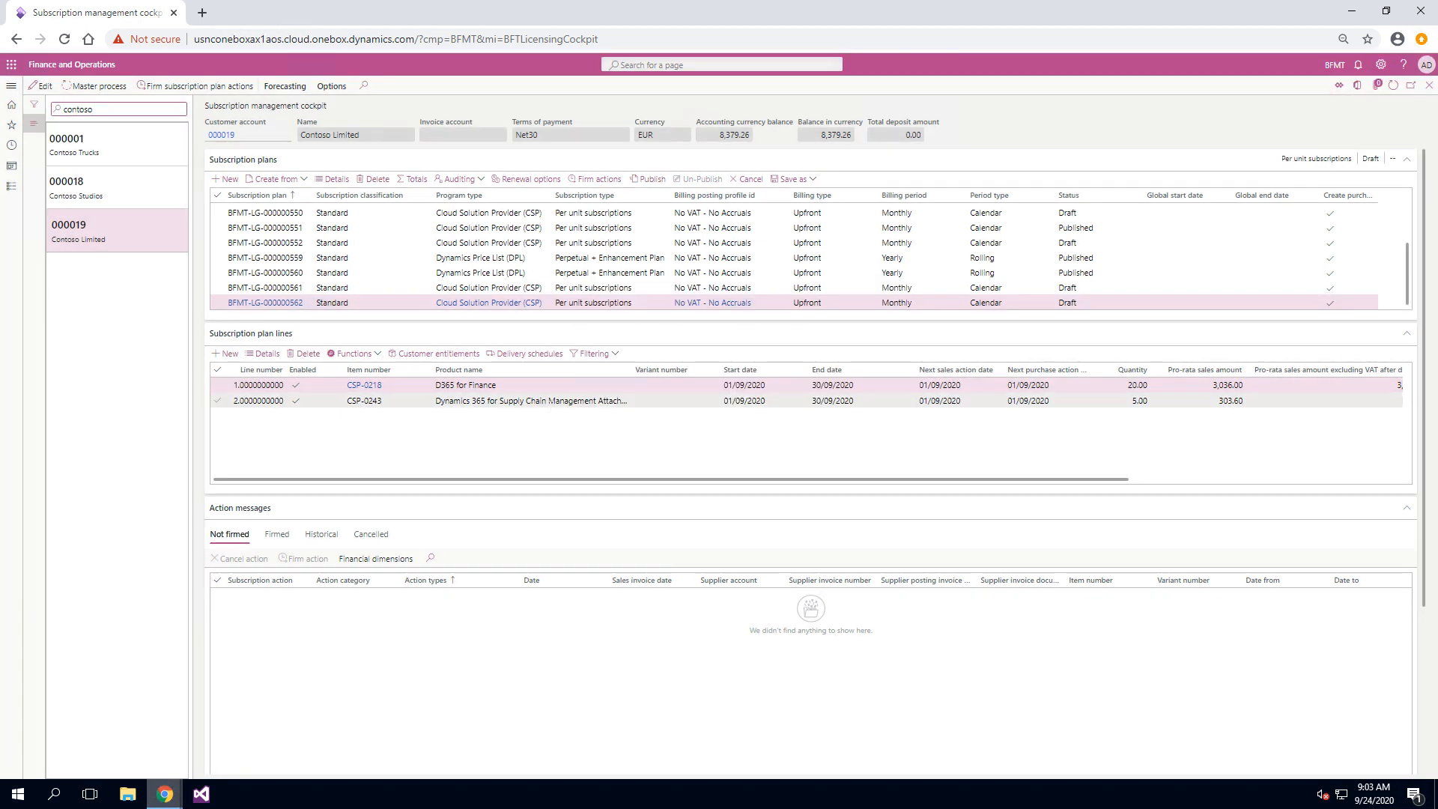
- Deactivate the CSP-0218 line of the new subscription plan, selecting a reason code for the deactivation
left_click(673, 385)
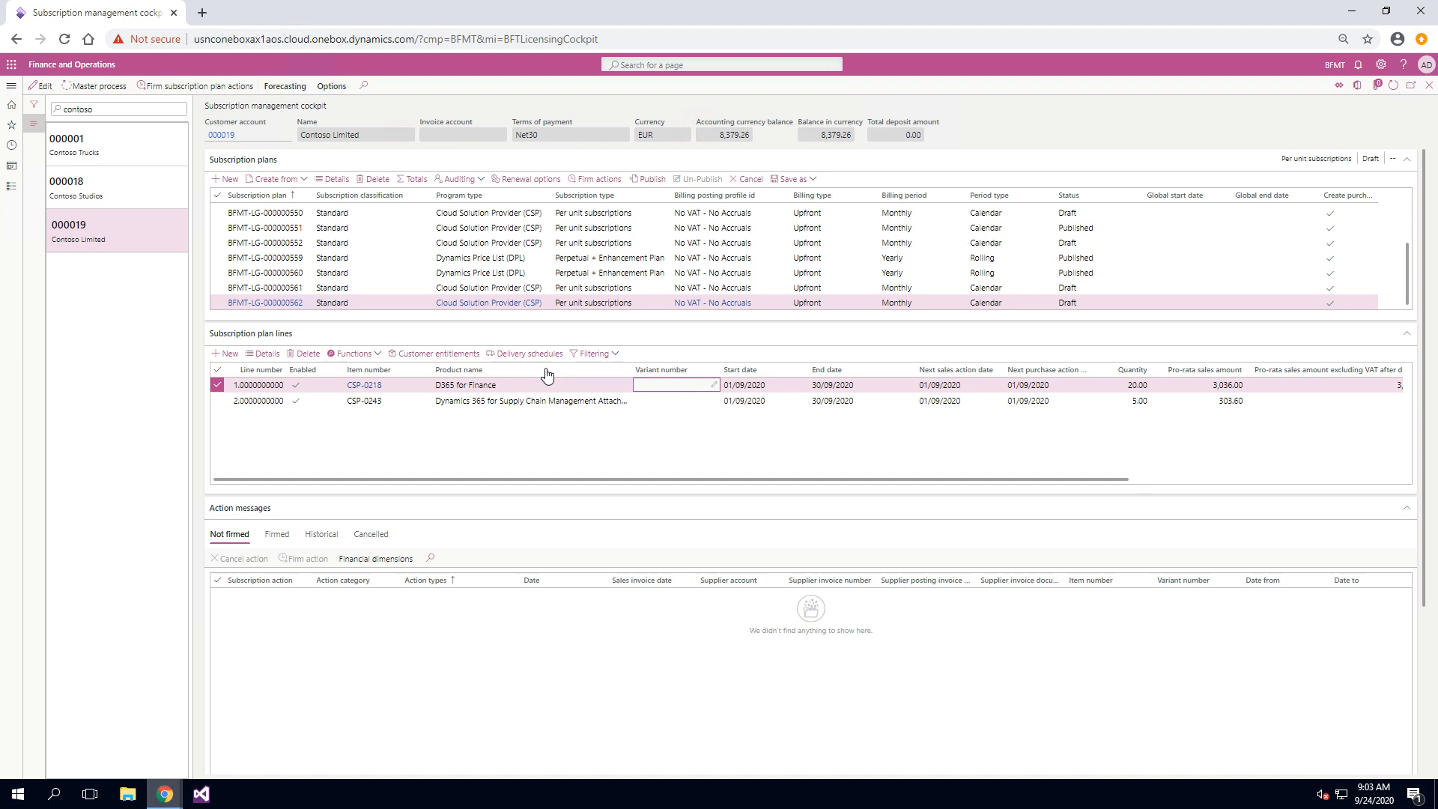
left_click(354, 358)
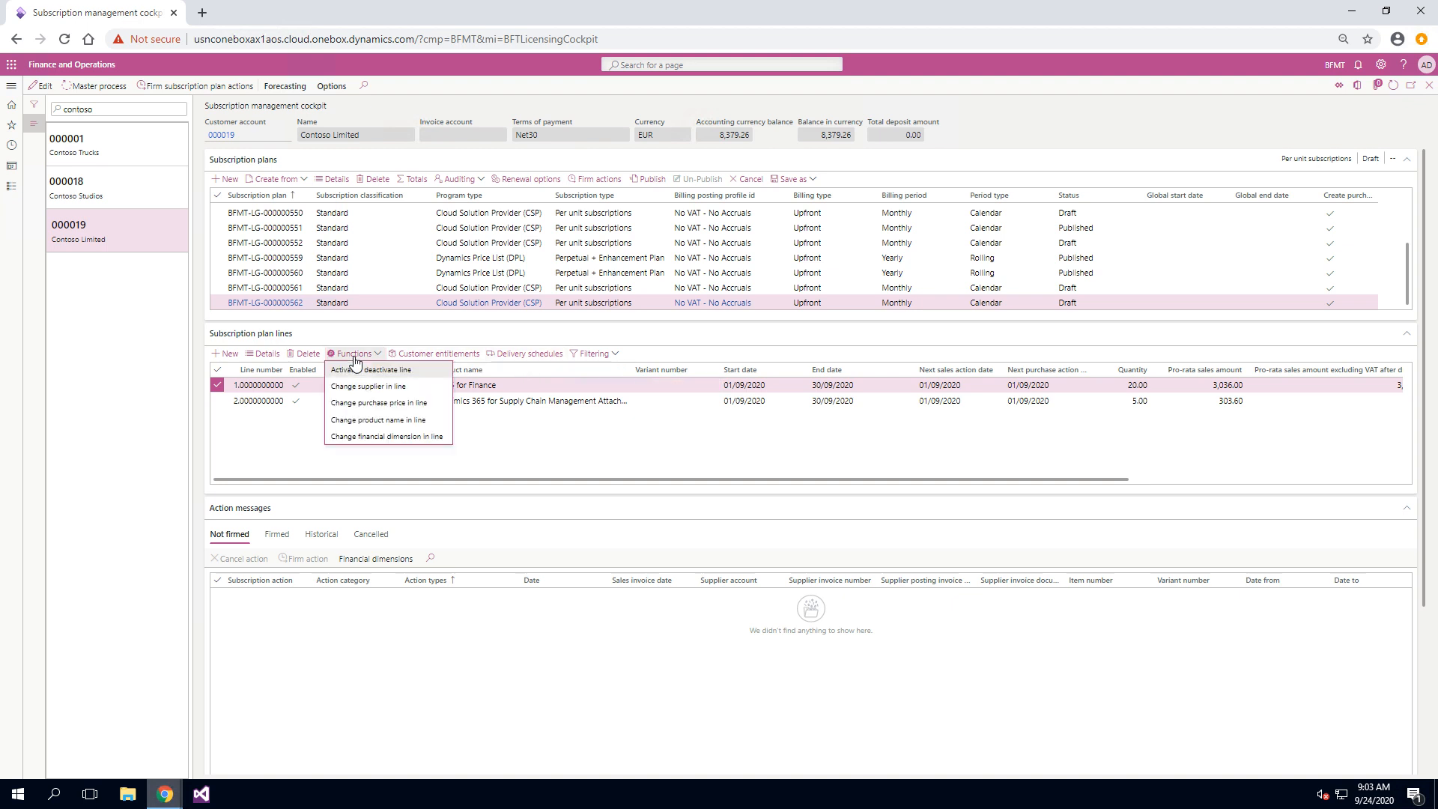
left_click(364, 376)
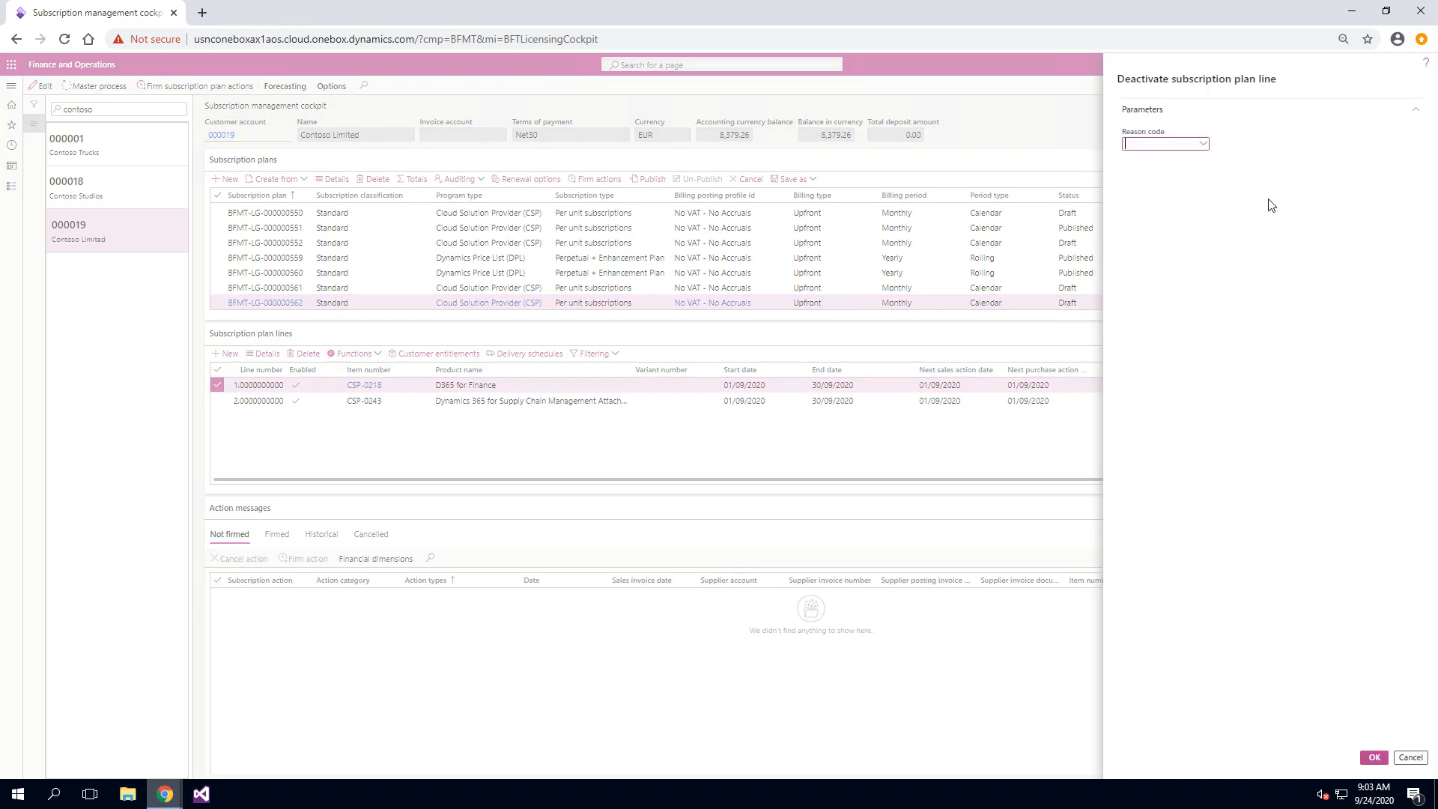
left_click(1202, 145)
left_click(1144, 203)
left_click(1375, 758)
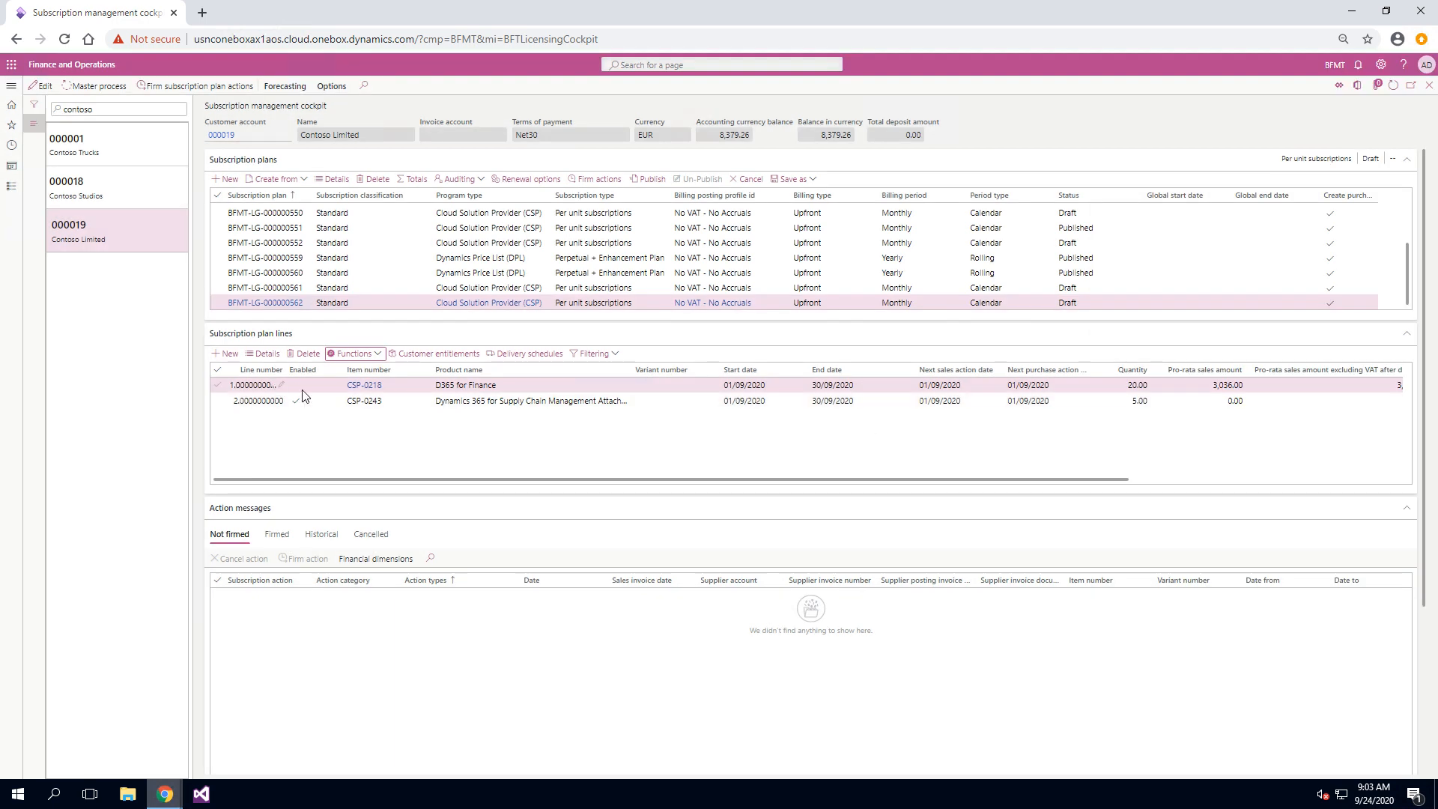
- Try to publish the plan with only its CSP-0243 add-on line enabled, and dismiss the publishing messages after reading them
left_click(650, 179)
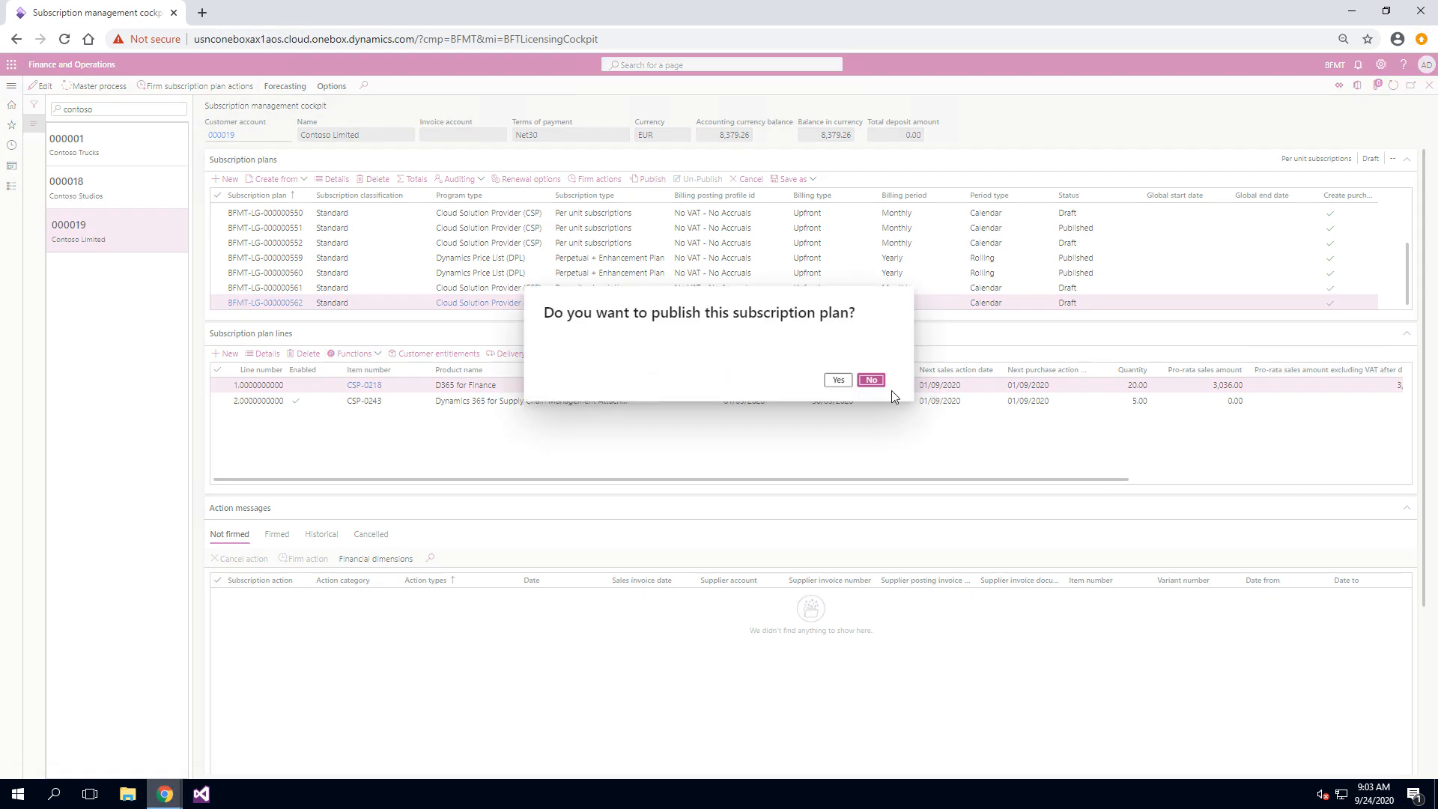
left_click(838, 380)
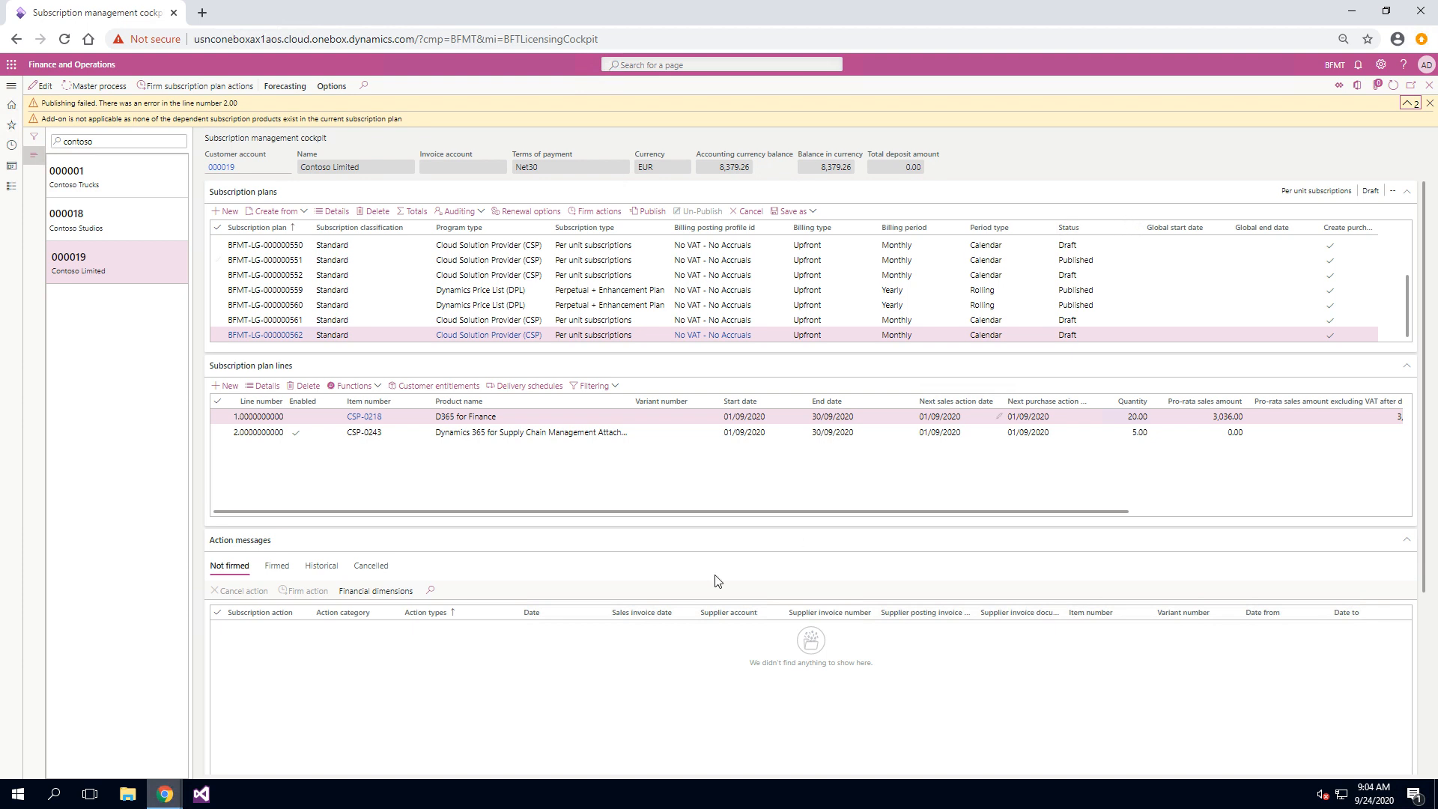
left_click(1431, 103)
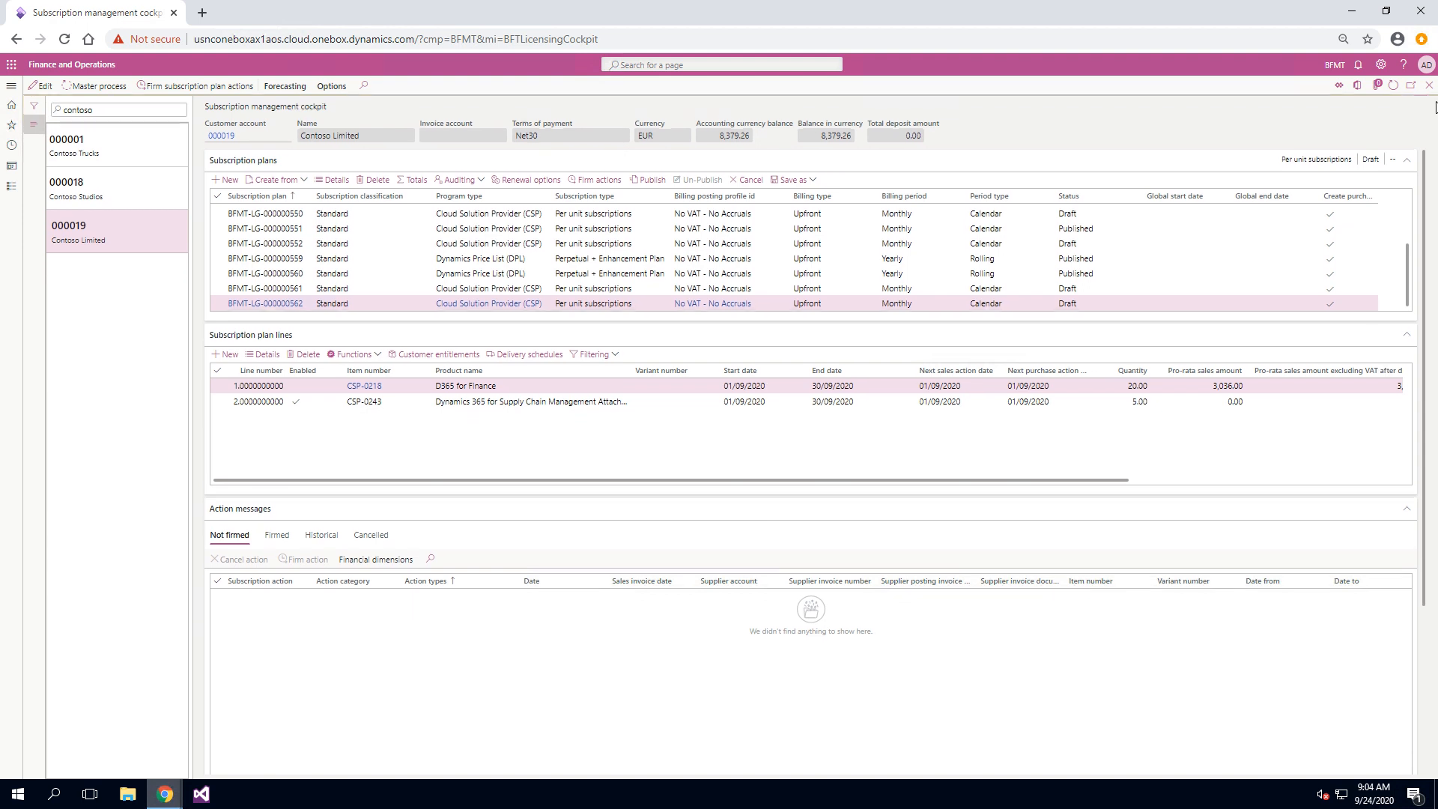